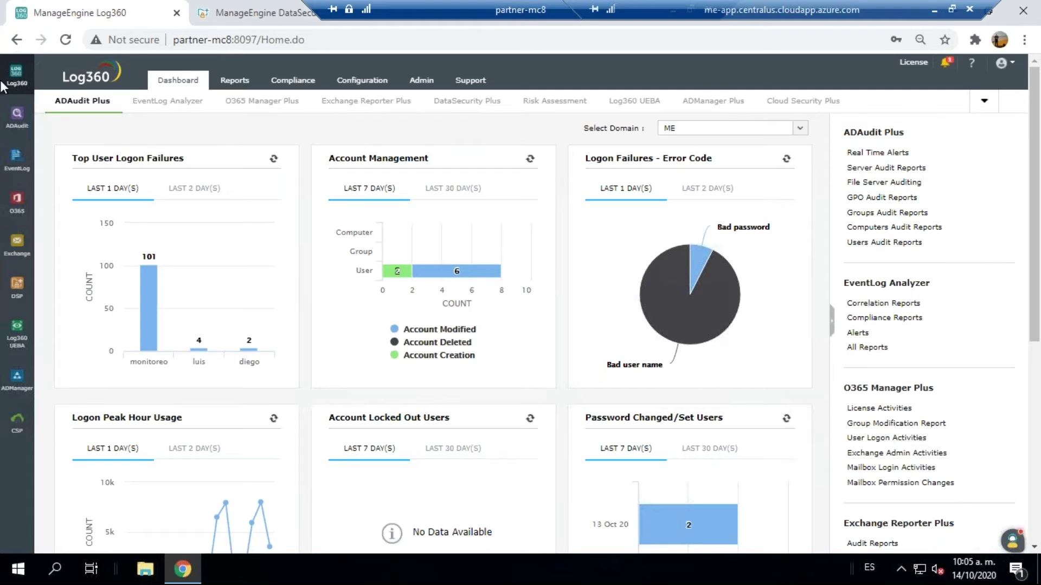
# Open the Logon Failures report among the User Logon Reports of ADAudit Plus
pyautogui.click(17, 115)
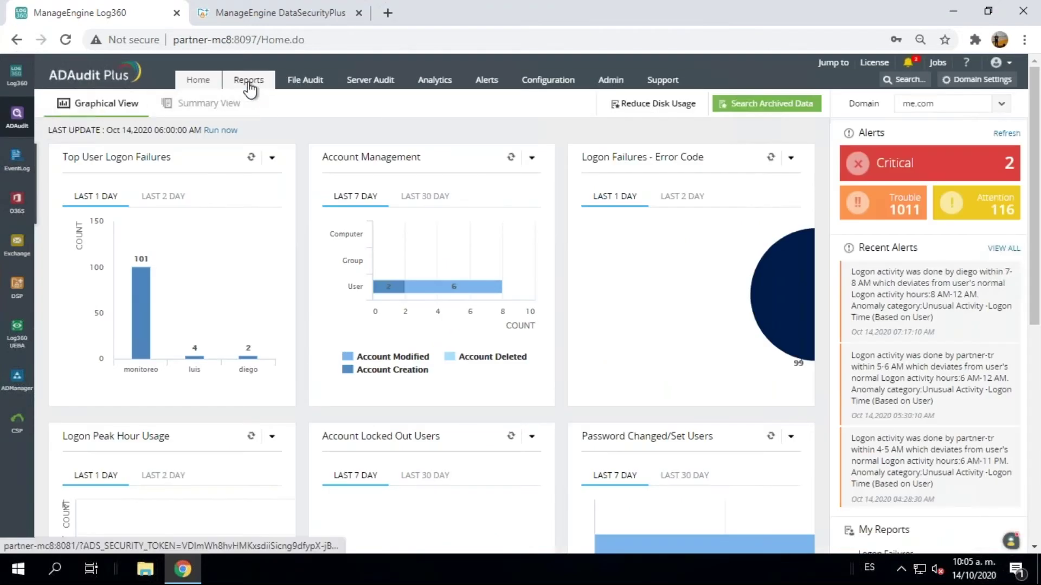
pyautogui.click(249, 81)
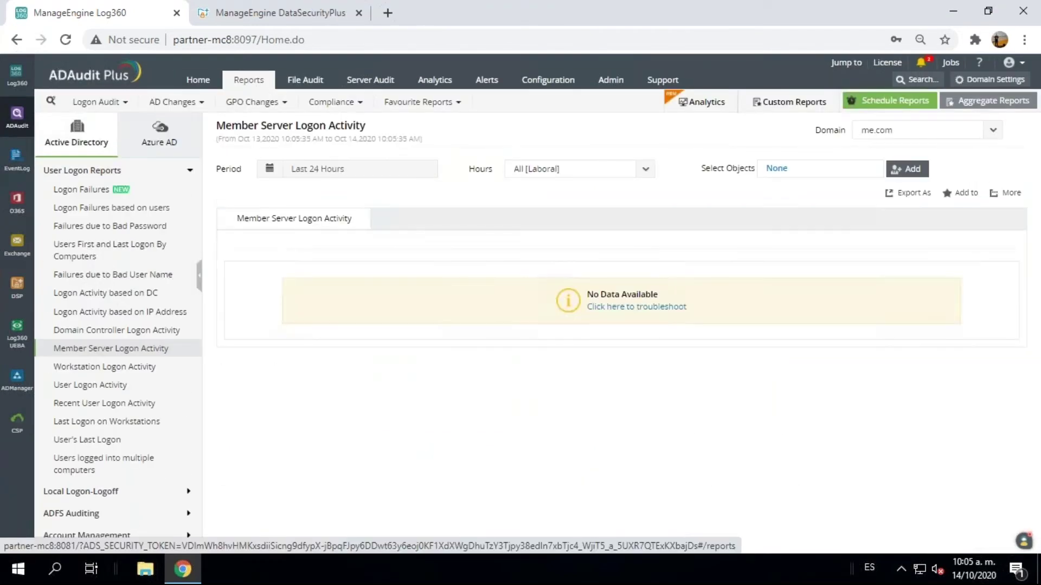
pyautogui.click(82, 192)
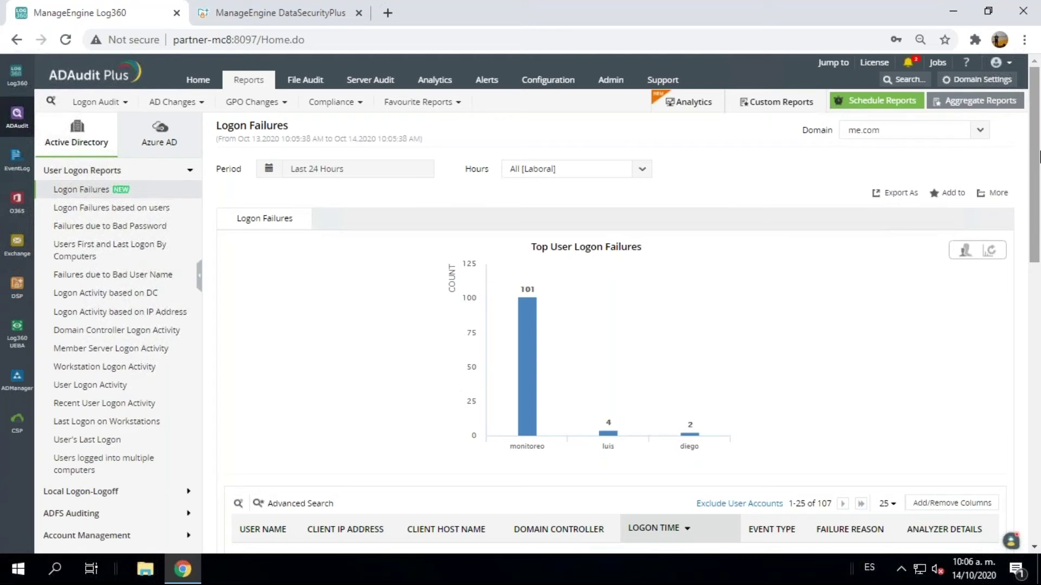
# Examine the Top User Logon Failures chart and the table of failed logon events below it
pyautogui.scroll(-1, 1036, 163)
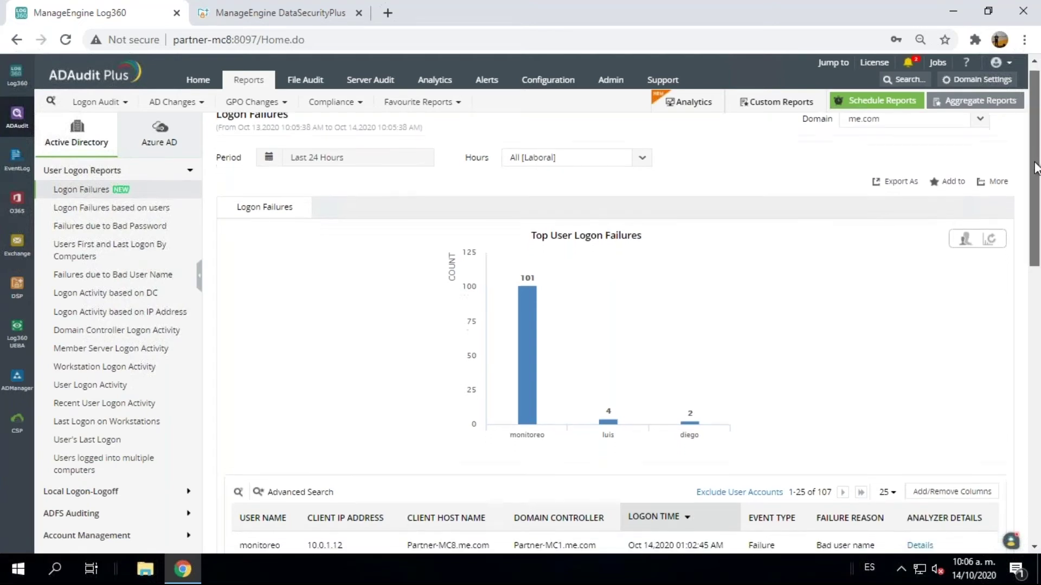
pyautogui.scroll(-2, 1036, 176)
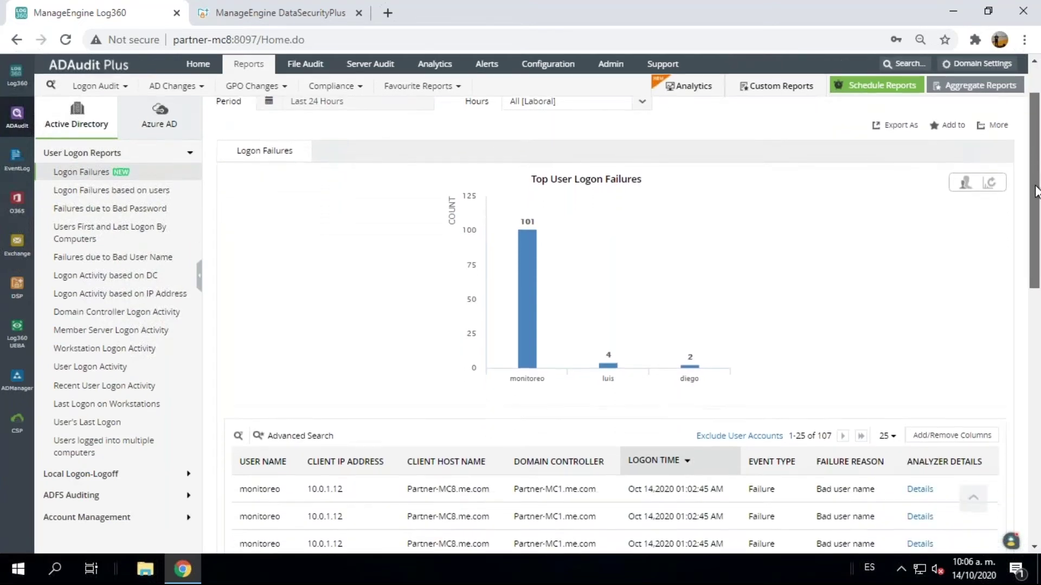
pyautogui.scroll(-1, 1038, 201)
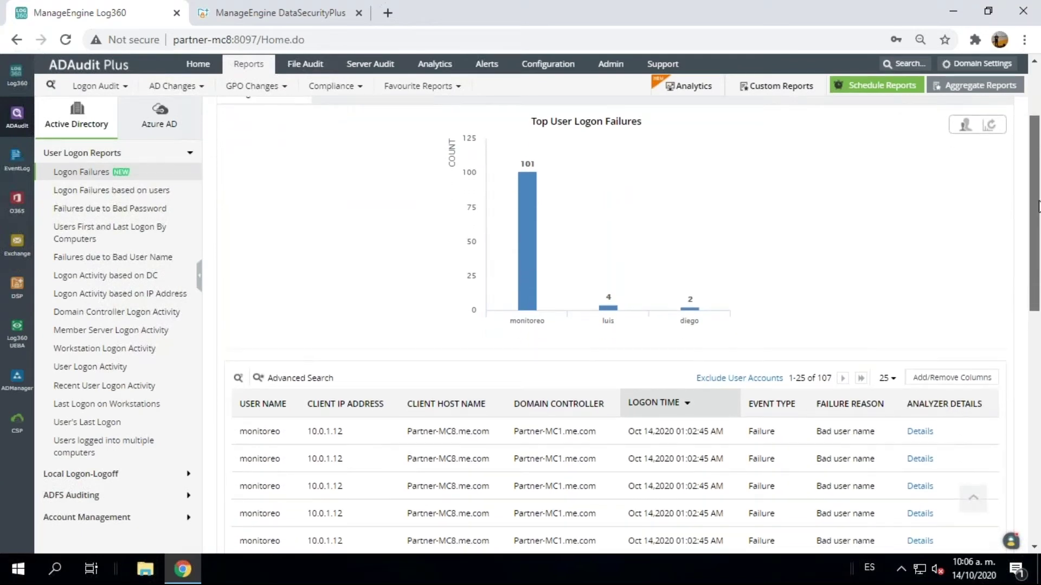
pyautogui.scroll(-1, 1038, 214)
pyautogui.moveTo(1039, 222); pyautogui.dragTo(1039, 176)
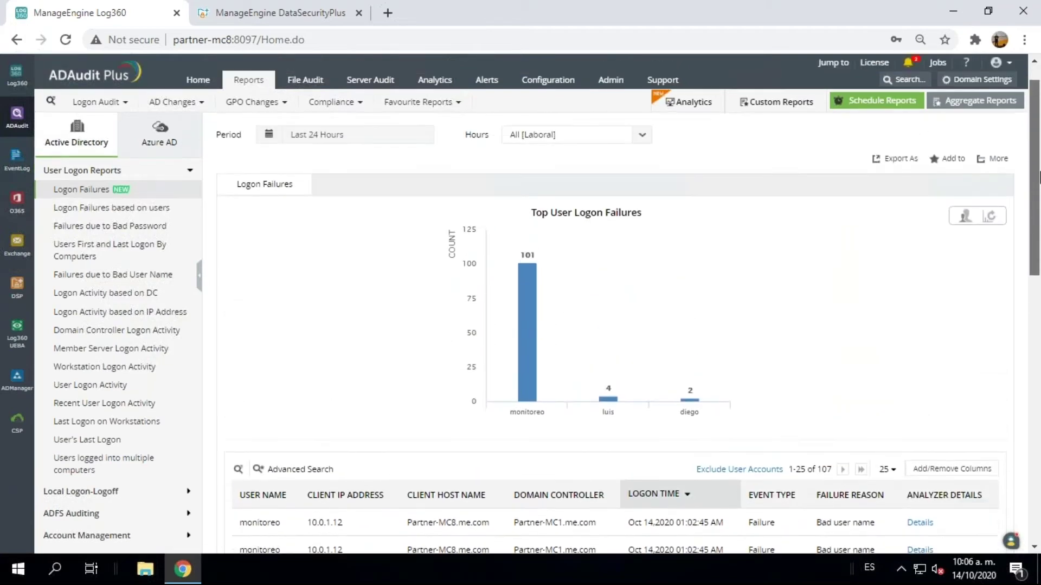
pyautogui.scroll(-1, 1038, 176)
pyautogui.scroll(-1, 1038, 176)
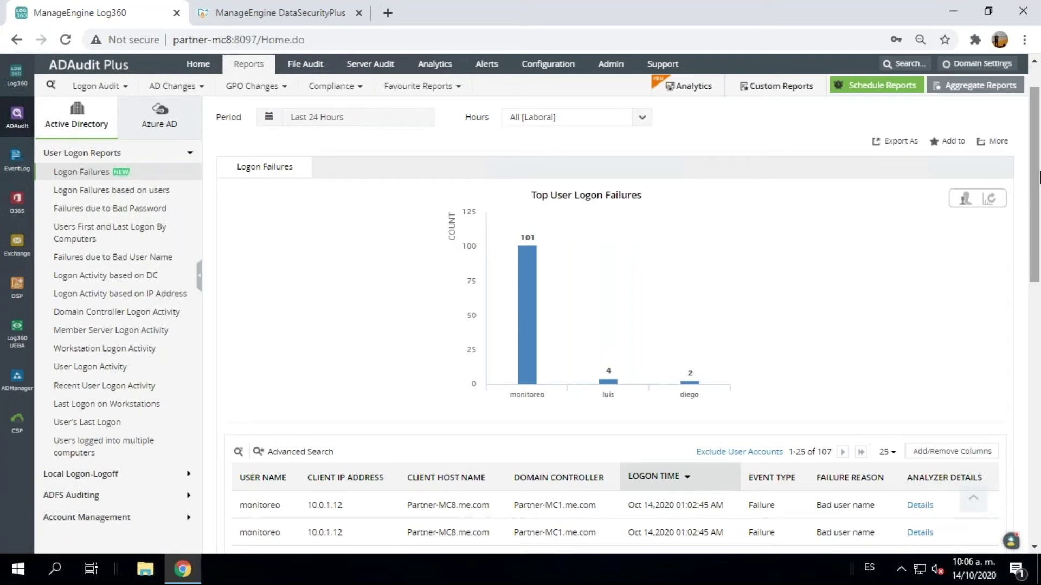
pyautogui.moveTo(1038, 176); pyautogui.dragTo(1037, 237)
pyautogui.scroll(-1, 1037, 237)
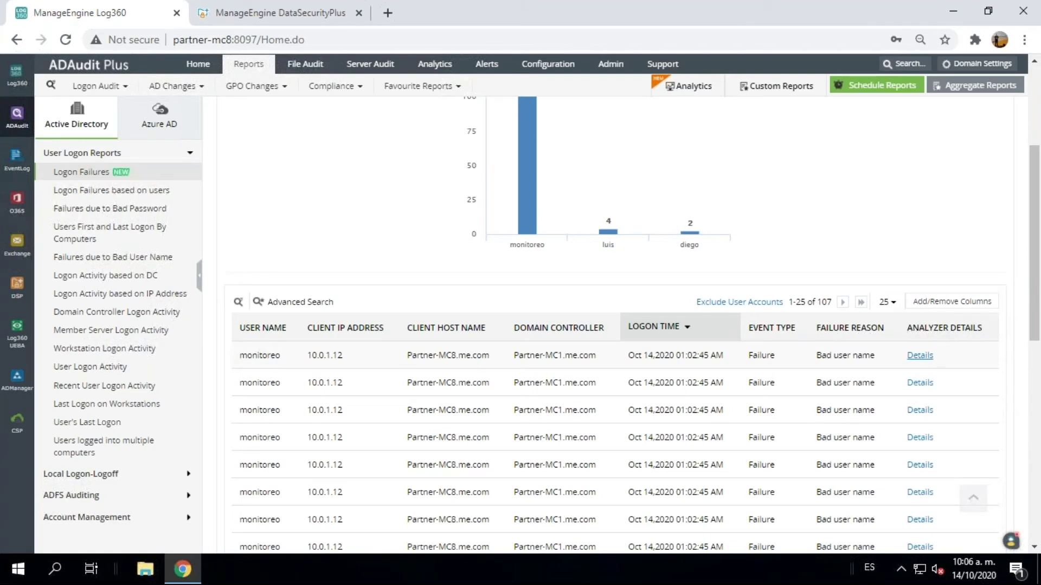
# Review the Logon Failure Analyzer details of the first event in the failures table
pyautogui.click(920, 355)
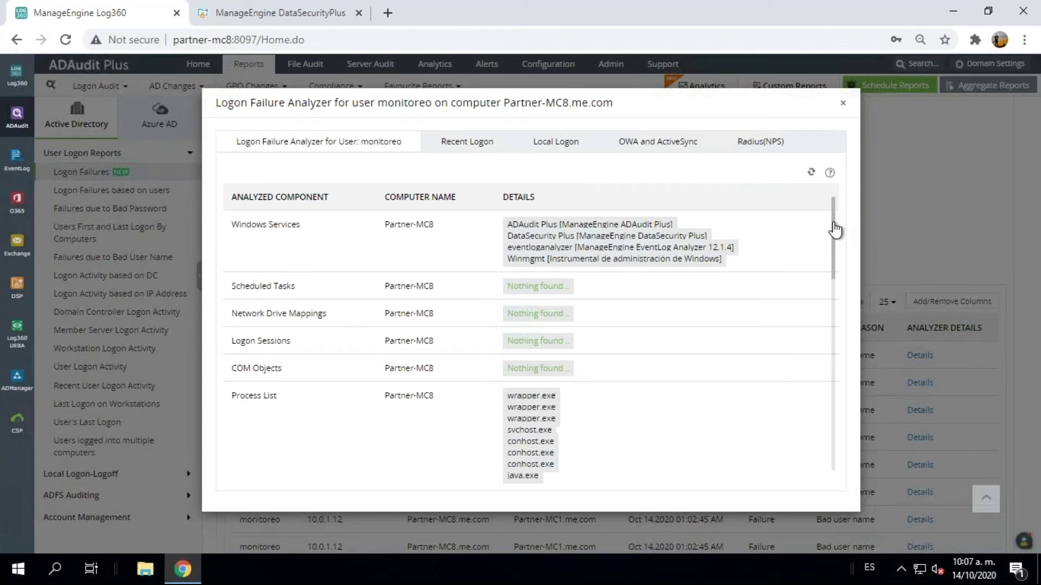
pyautogui.moveTo(835, 230); pyautogui.dragTo(851, 204)
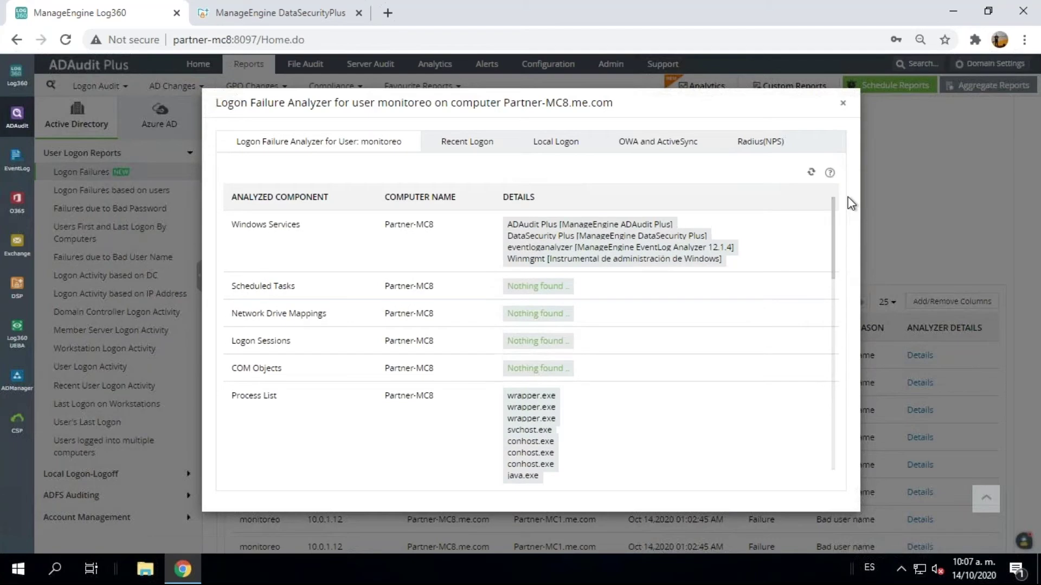
pyautogui.click(843, 103)
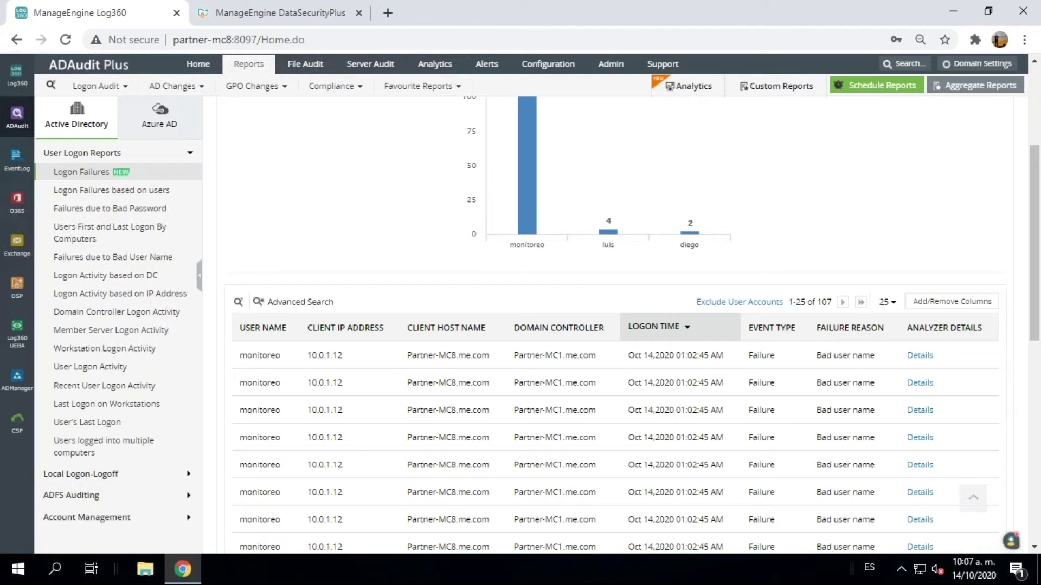
# Open the Member Server Logon Activity report and set its period to the last 30 days
pyautogui.click(83, 336)
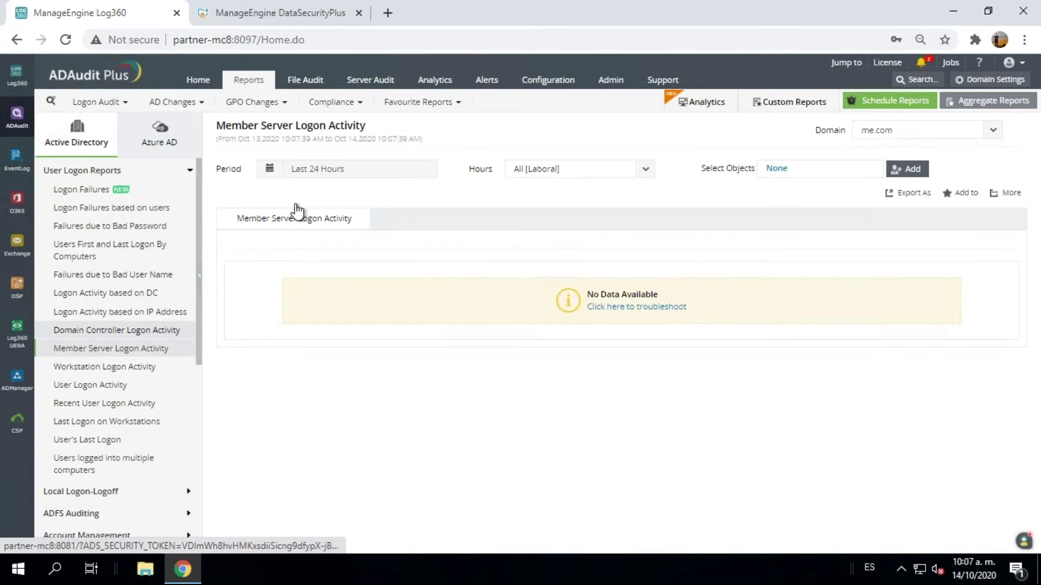
pyautogui.click(323, 170)
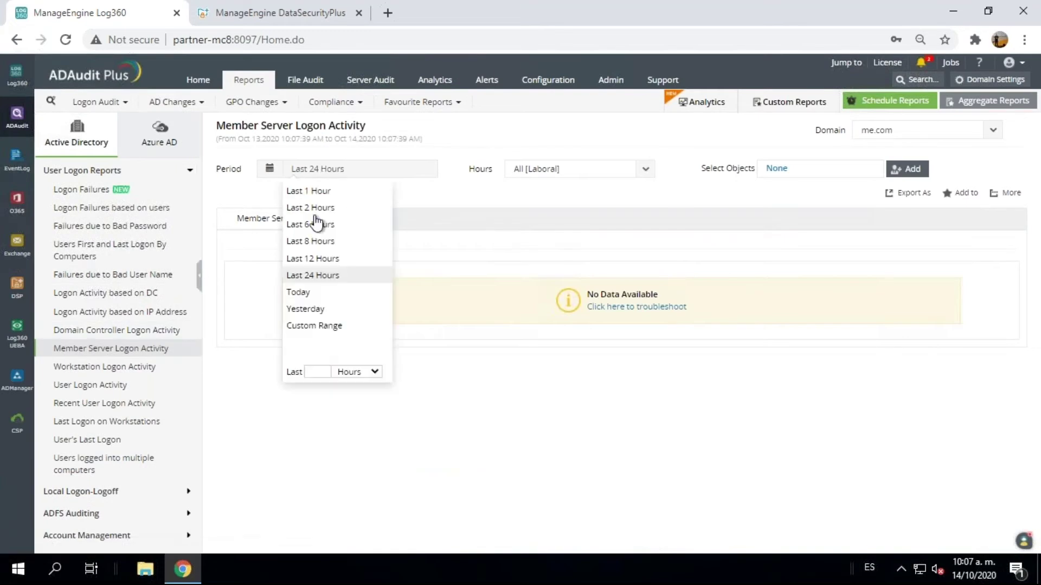
pyautogui.click(319, 370)
pyautogui.write('30')
pyautogui.click(356, 371)
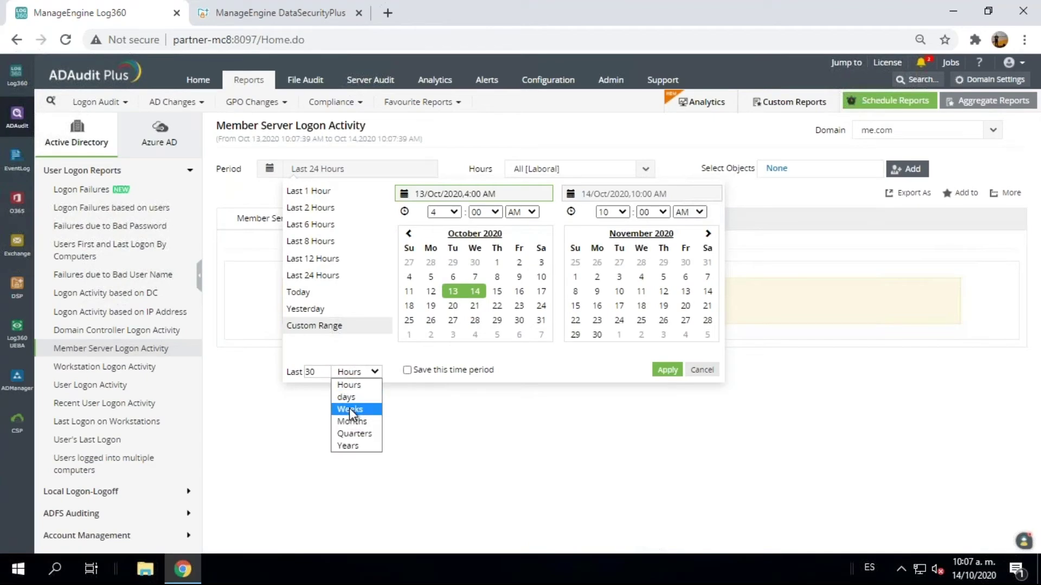
pyautogui.click(346, 397)
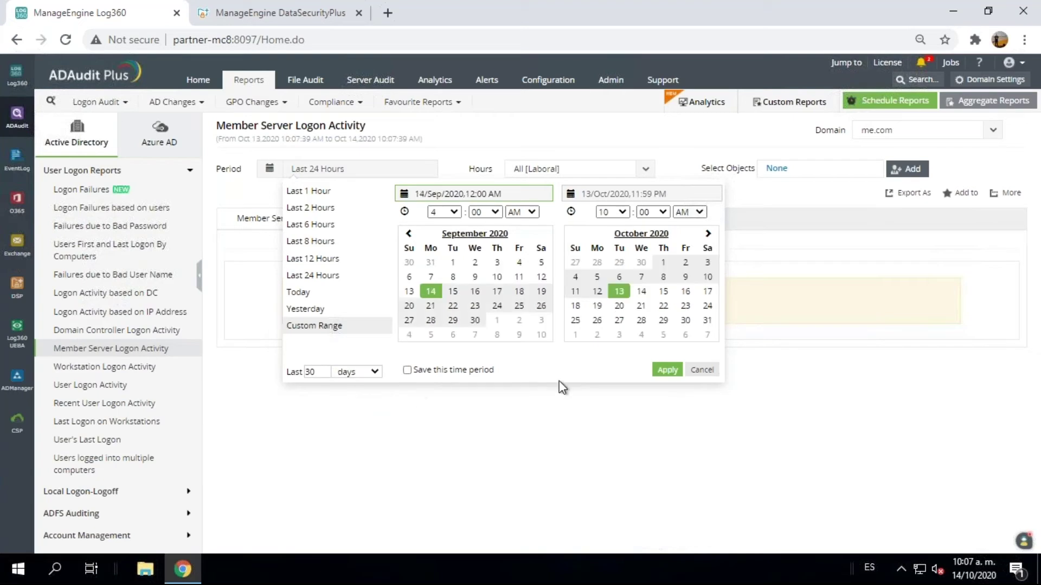
pyautogui.click(665, 373)
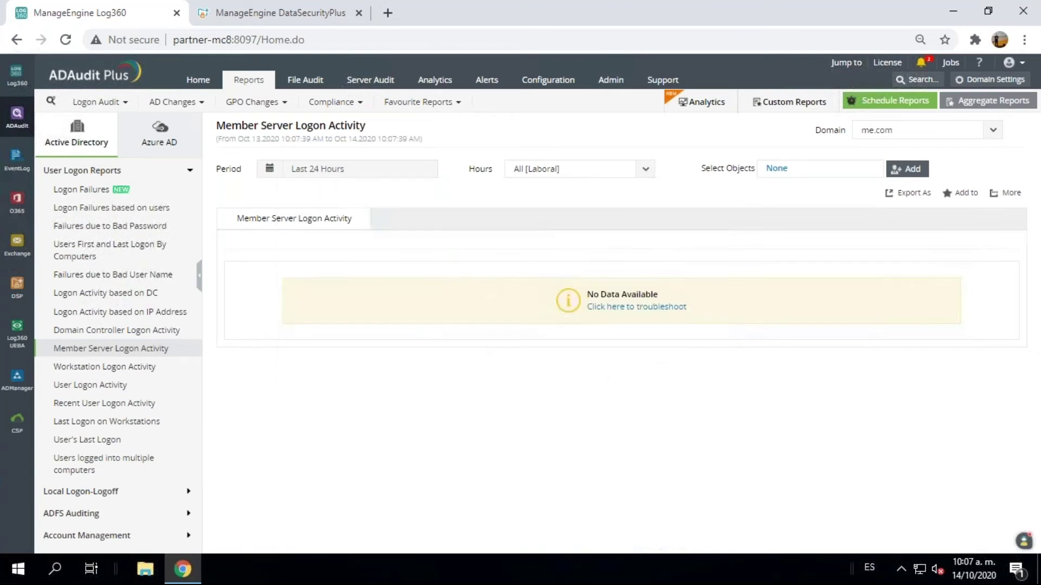
# Add all listed member servers as the selected objects of the Member Server Logon Activity report
pyautogui.rightClick(915, 178)
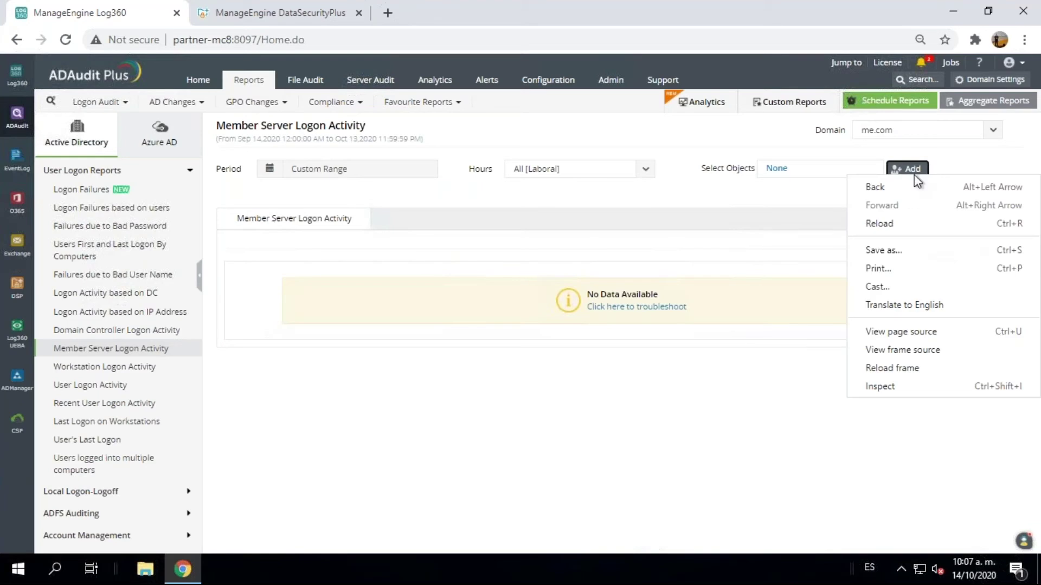
pyautogui.click(905, 173)
pyautogui.click(907, 169)
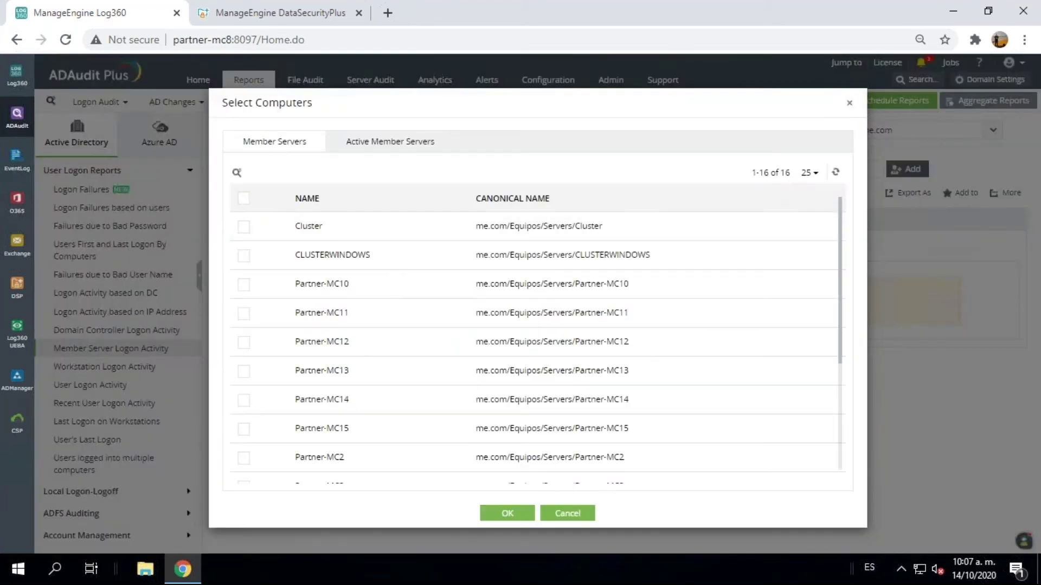
pyautogui.click(243, 198)
pyautogui.click(507, 513)
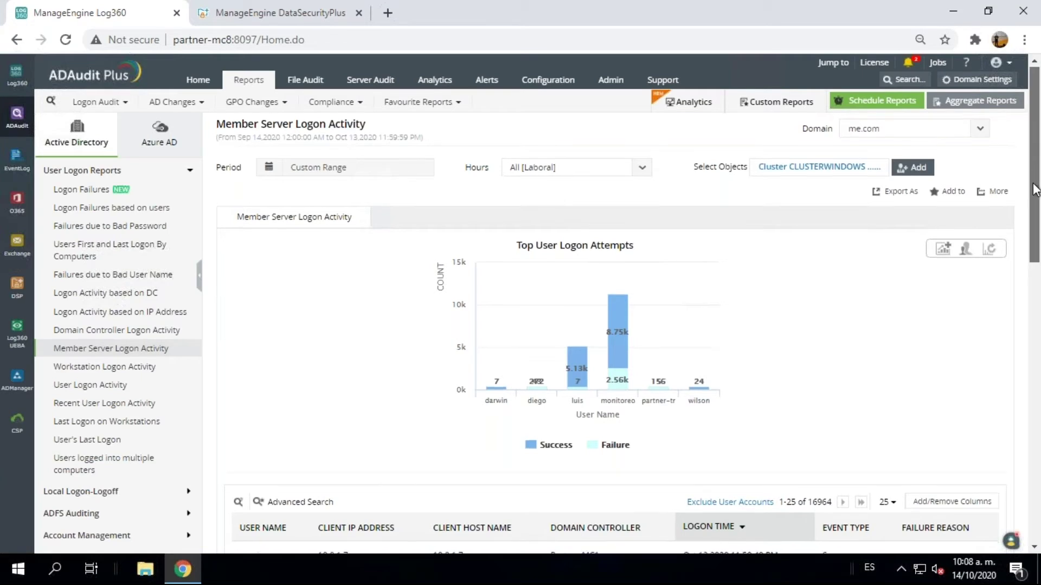
# Examine the Top User Logon Attempts chart and the member server logon entries, including event types and failure reasons
pyautogui.scroll(-1, 1034, 191)
pyautogui.scroll(-2, 1034, 190)
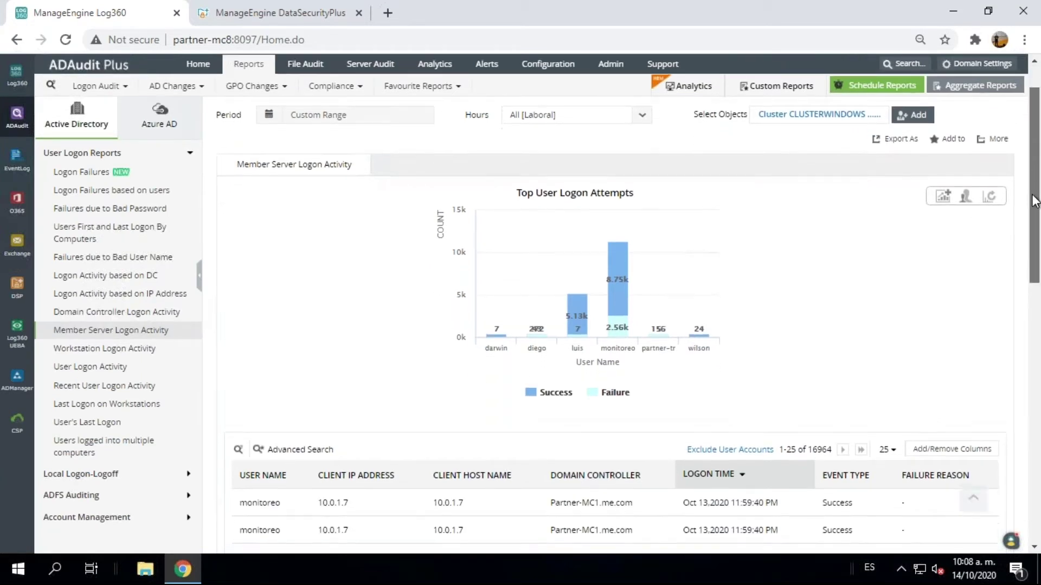
pyautogui.moveTo(1035, 206); pyautogui.dragTo(1039, 320)
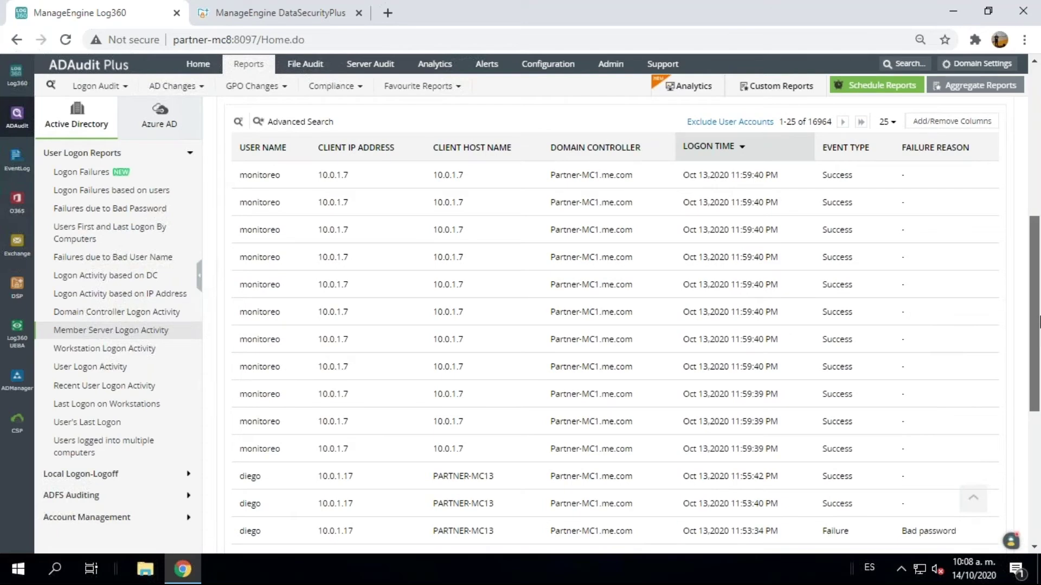
pyautogui.moveTo(1039, 329); pyautogui.dragTo(1039, 335)
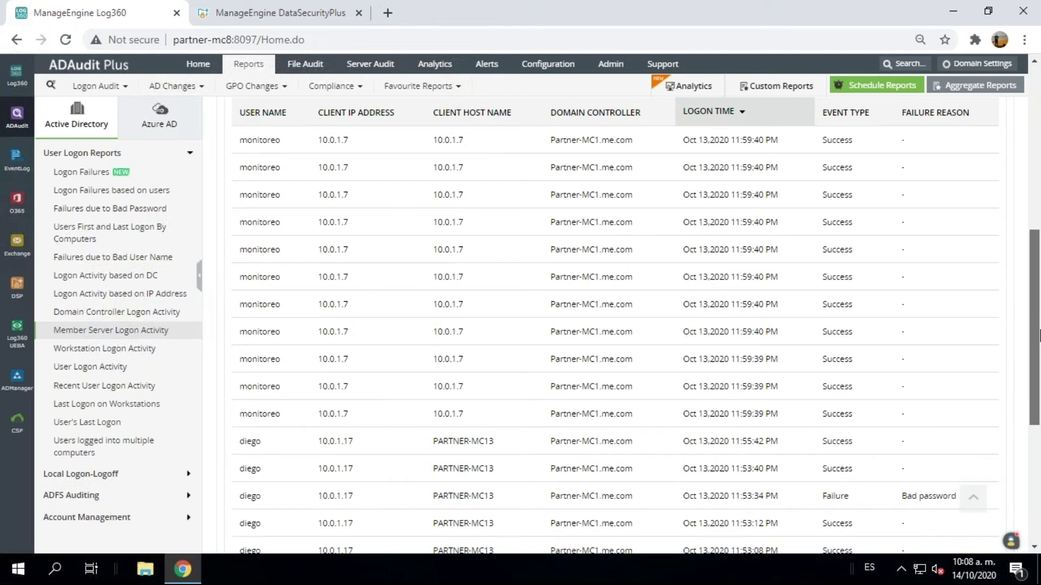
pyautogui.scroll(-1, 1039, 348)
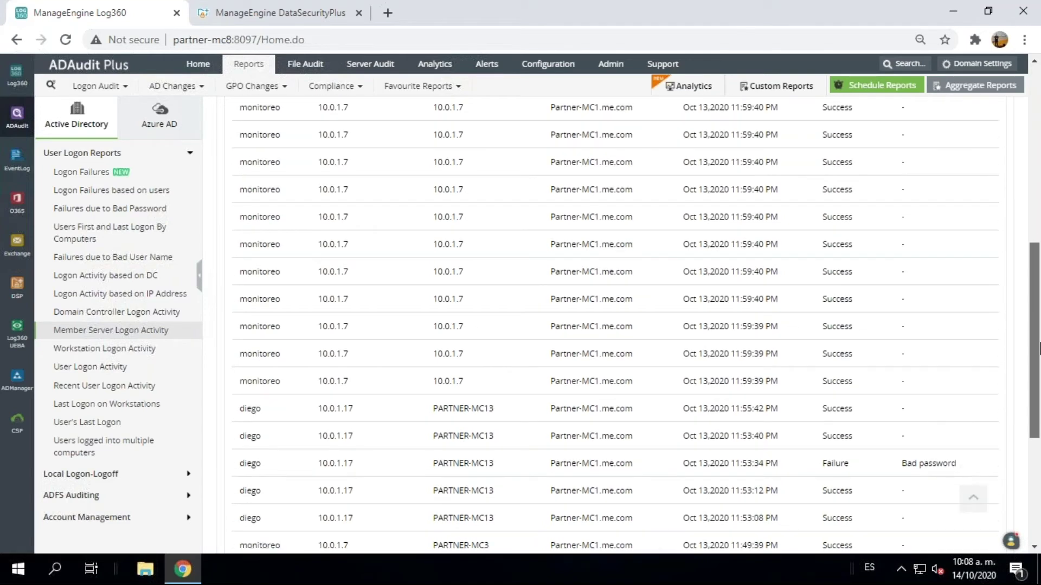
pyautogui.moveTo(1039, 351); pyautogui.dragTo(1038, 374)
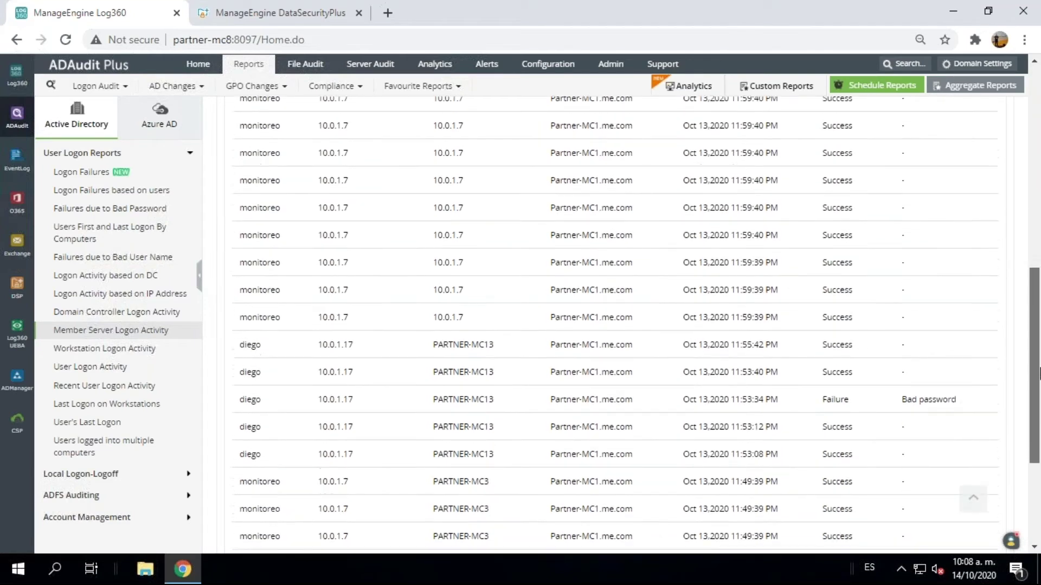
pyautogui.scroll(1, 1039, 366)
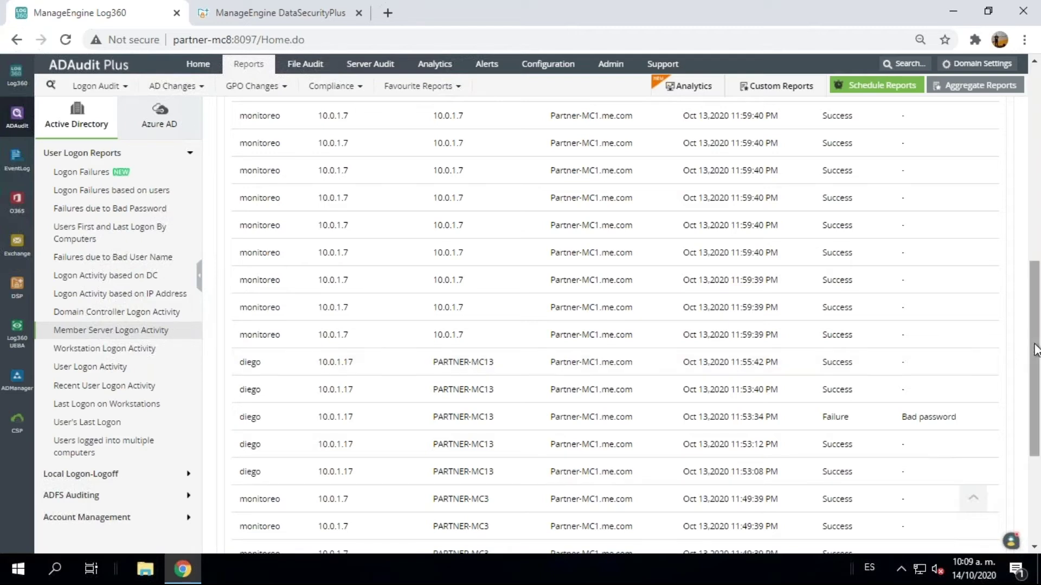
pyautogui.moveTo(1035, 350); pyautogui.dragTo(1039, 216)
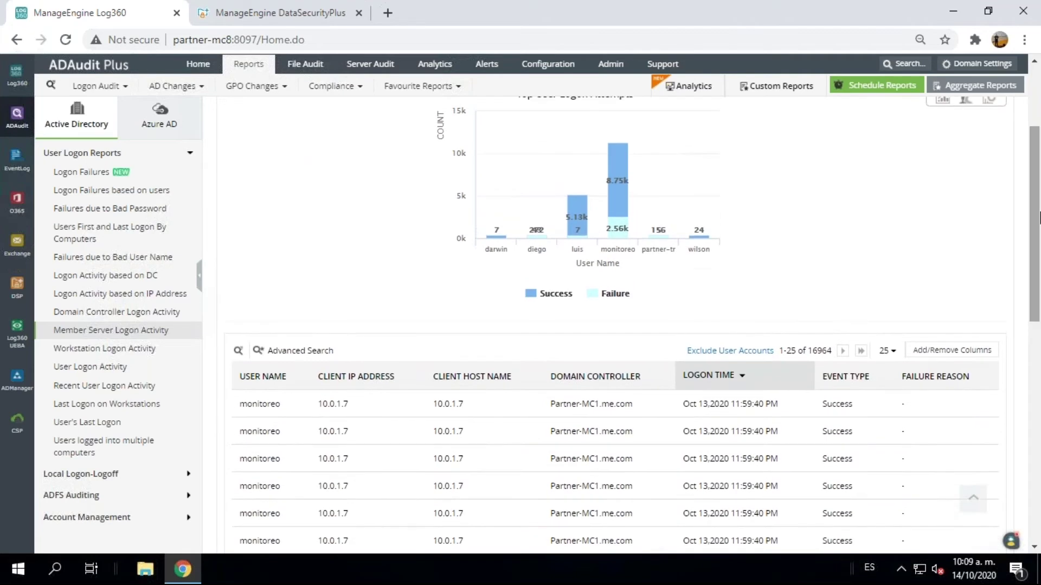
pyautogui.scroll(1, 244, 323)
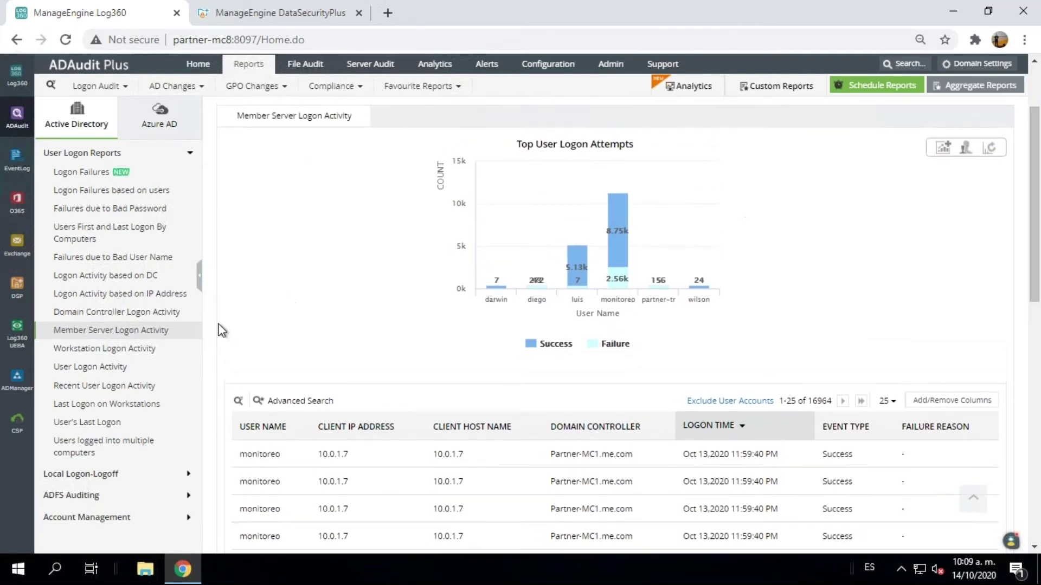
# Open the Workstation Logon Activity report and add all workstations as its selected objects
pyautogui.click(129, 349)
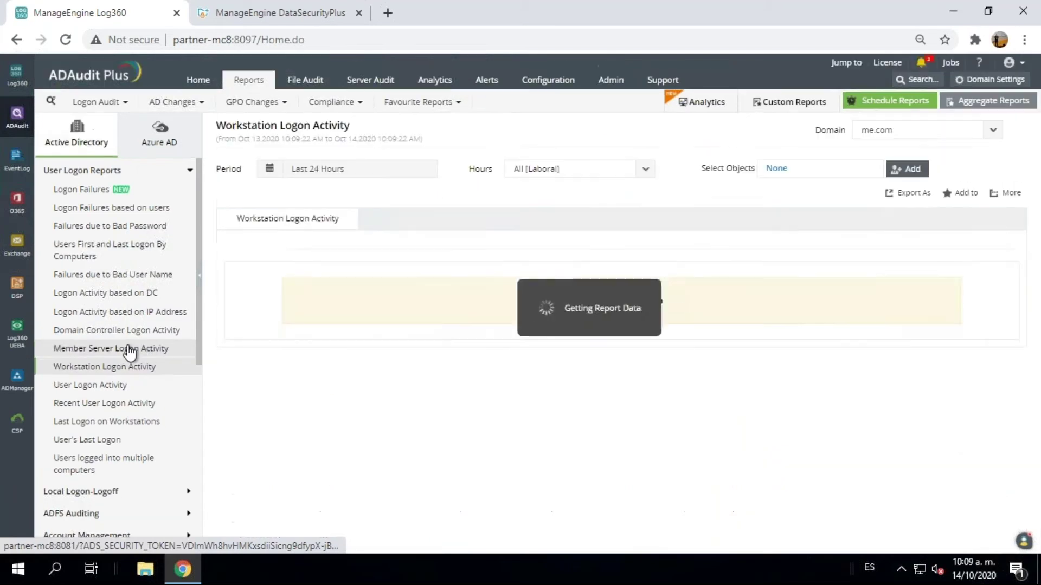
pyautogui.click(915, 171)
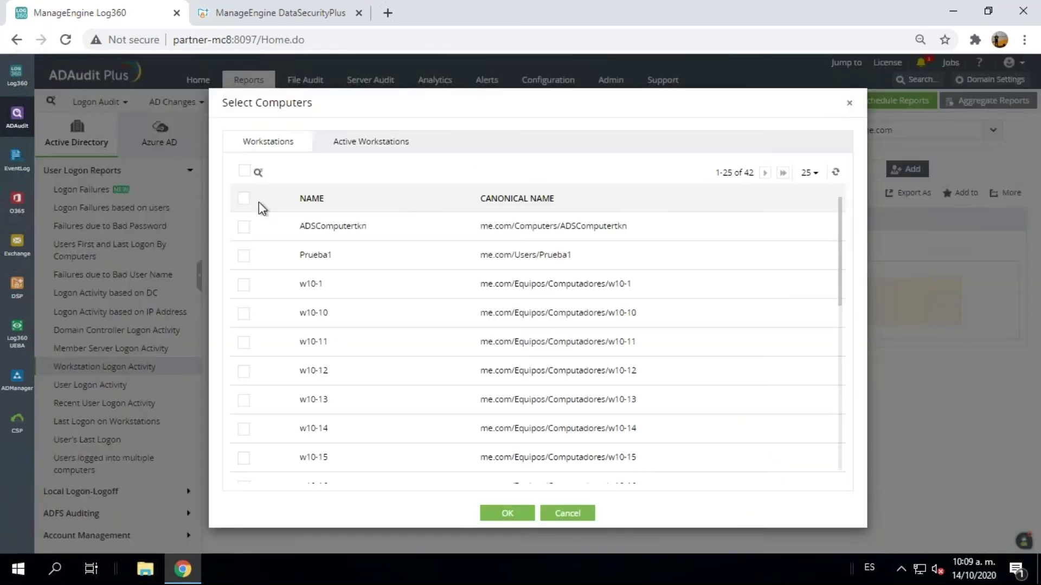
pyautogui.click(244, 171)
pyautogui.click(506, 513)
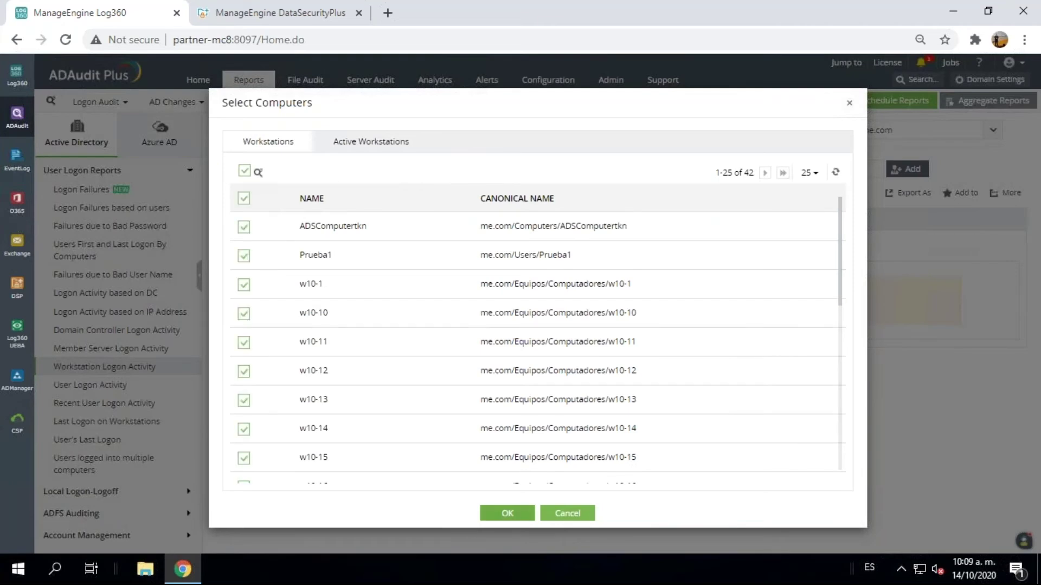
# Set the period of the Workstation Logon Activity report to the last 30 days
pyautogui.click(332, 170)
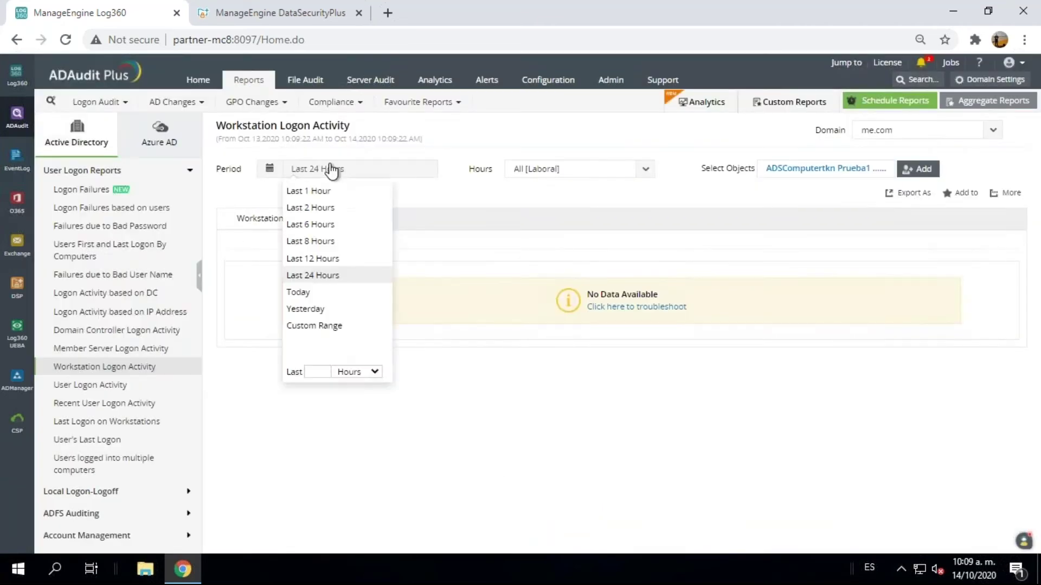
pyautogui.write('30')
pyautogui.click(351, 373)
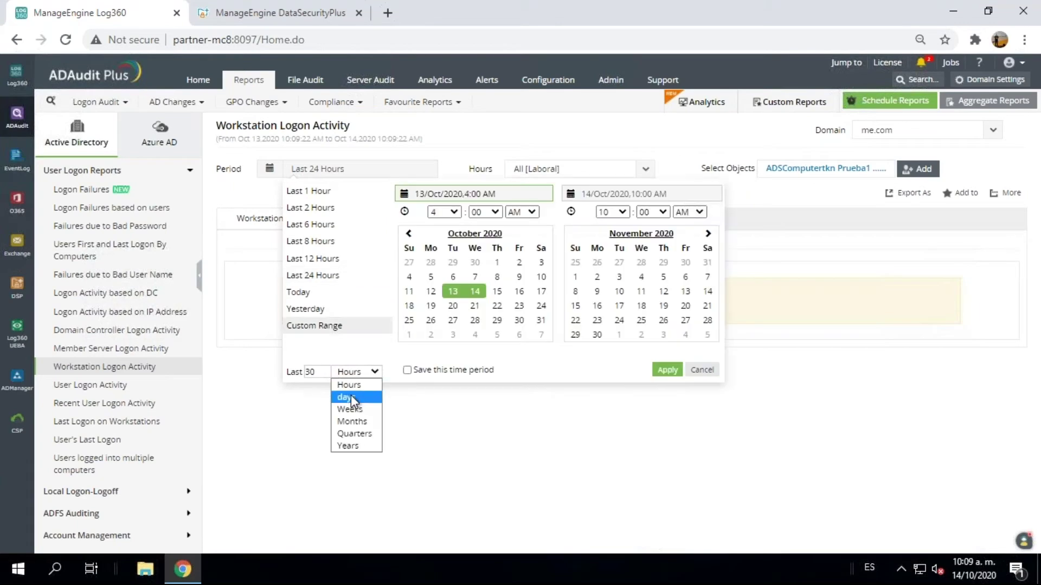
pyautogui.click(350, 396)
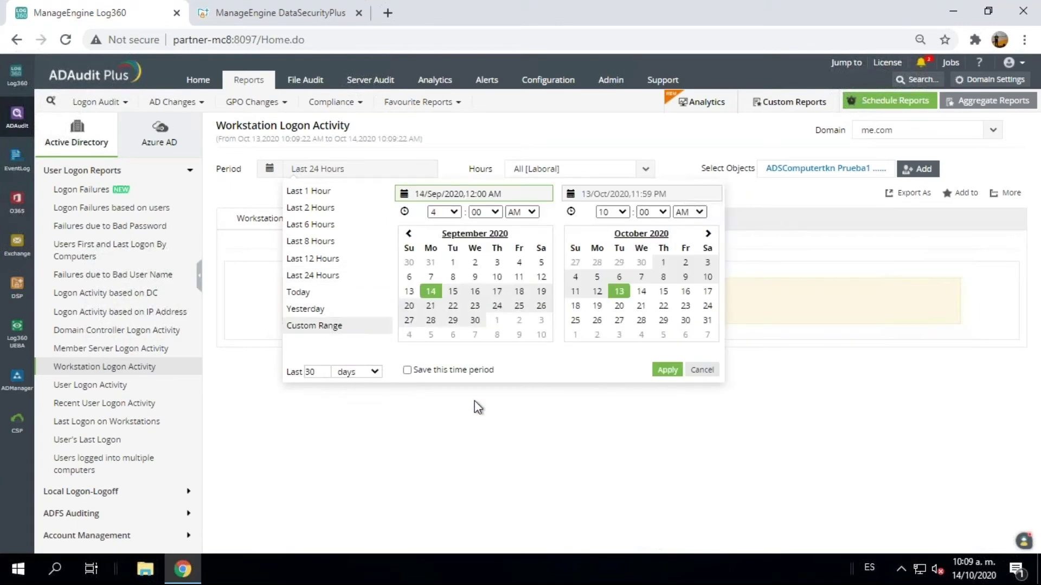
pyautogui.click(667, 371)
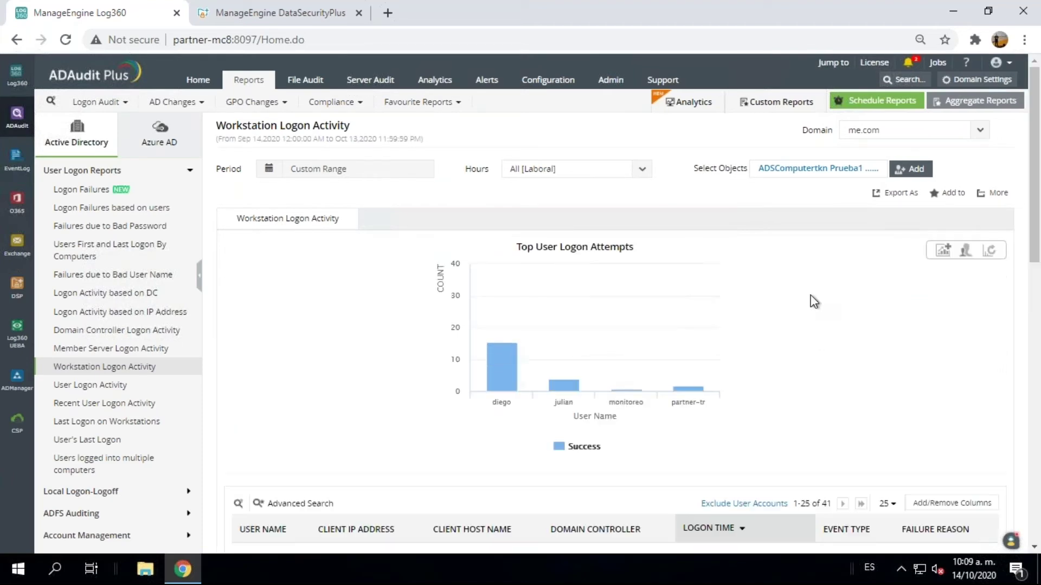
# Examine the Workstation Logon Activity entries, including client hosts, logon times and event types, and the Top User Logon Attempts chart
pyautogui.moveTo(1034, 176); pyautogui.dragTo(1038, 301)
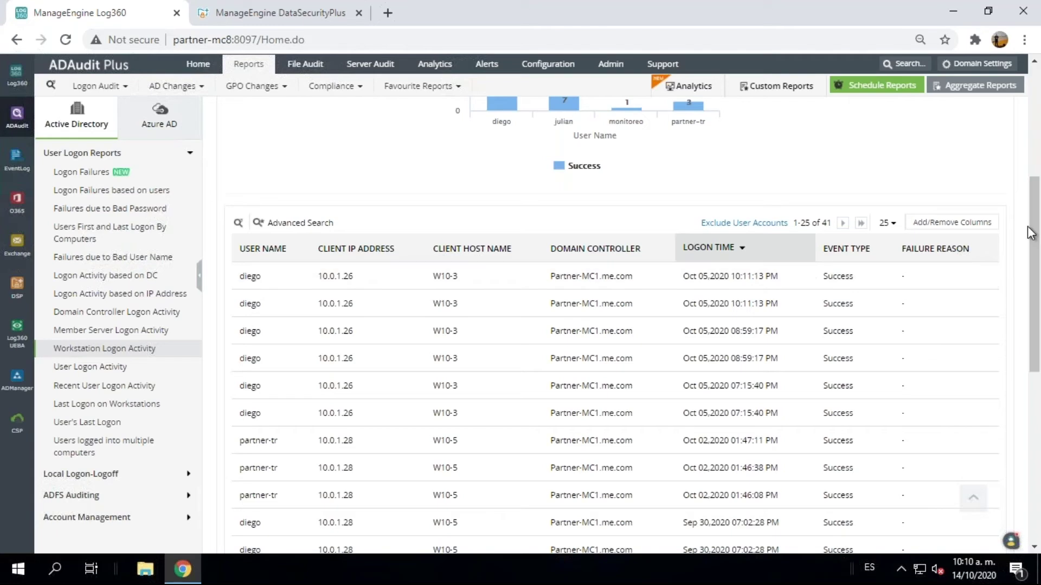
pyautogui.moveTo(1032, 233)
pyautogui.mouseDown()
pyautogui.moveTo(1039, 320)
pyautogui.moveTo(1038, 245)
pyautogui.mouseUp()
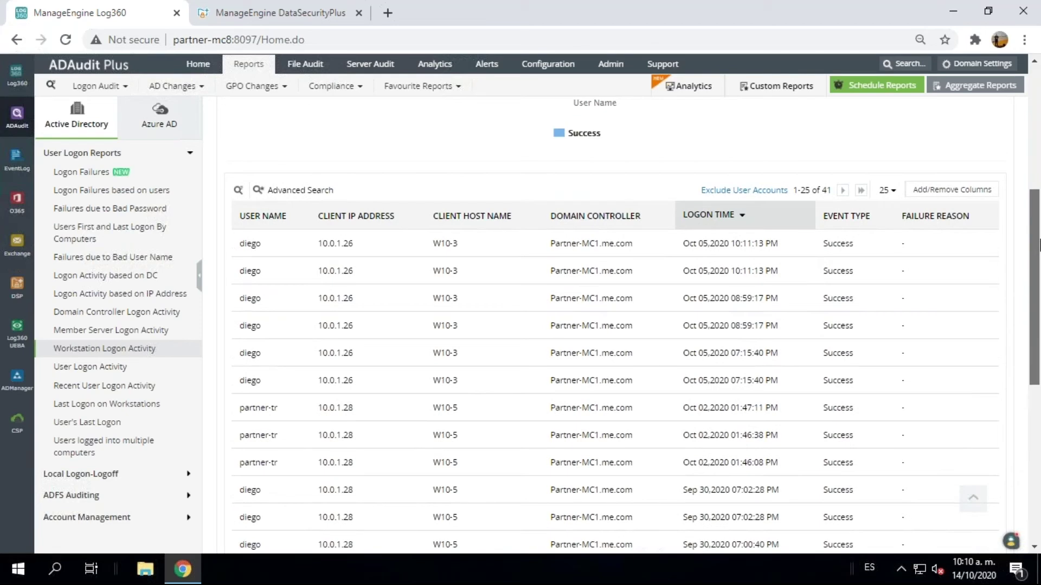
pyautogui.moveTo(1039, 238); pyautogui.dragTo(1039, 164)
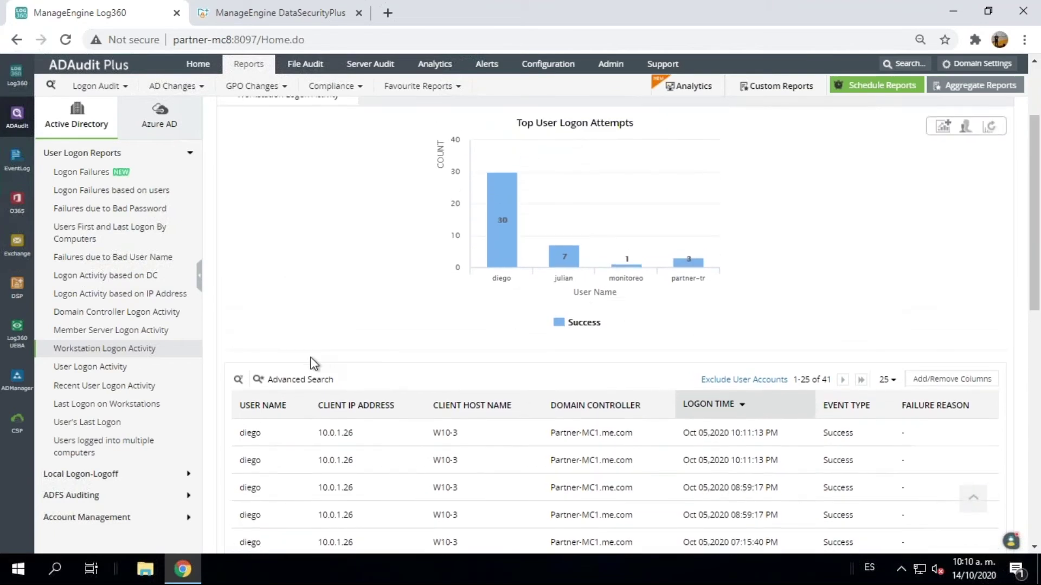
# Open the Users logged into multiple computers report and review each user's client addresses, host names and logon times
pyautogui.click(88, 452)
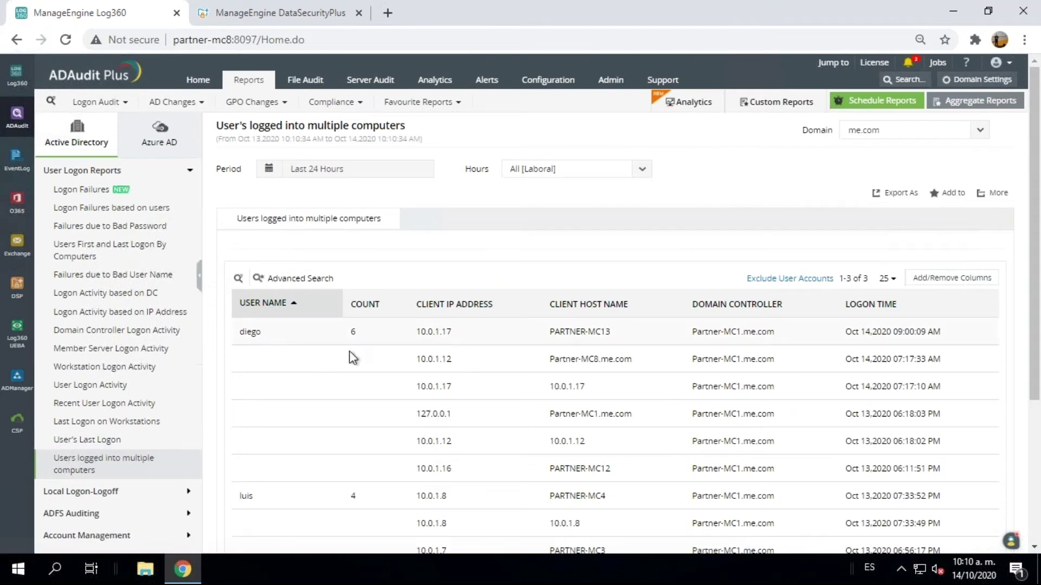
pyautogui.moveTo(1039, 243); pyautogui.dragTo(1036, 292)
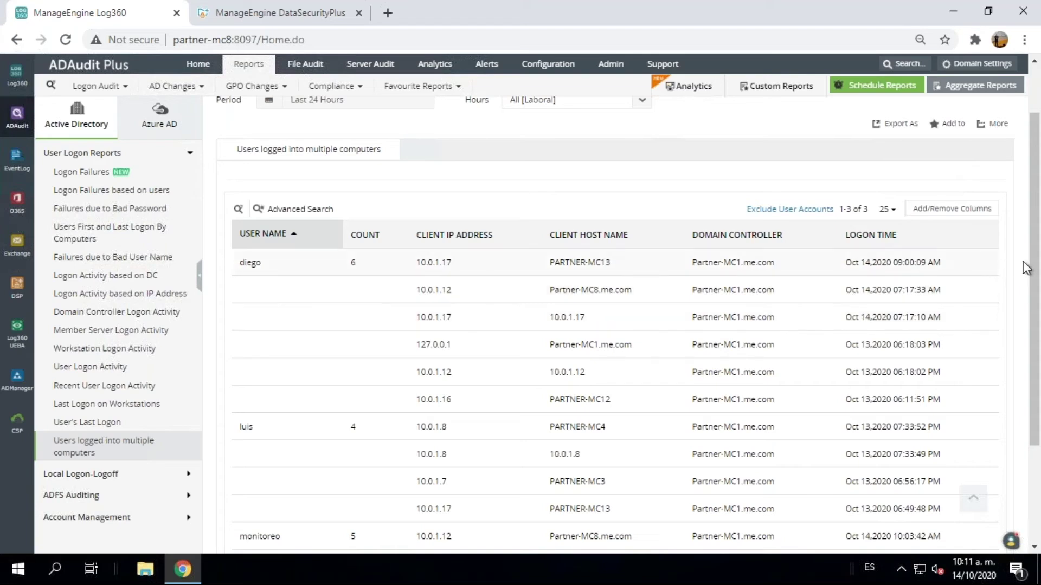
pyautogui.moveTo(1035, 267); pyautogui.dragTo(1040, 222)
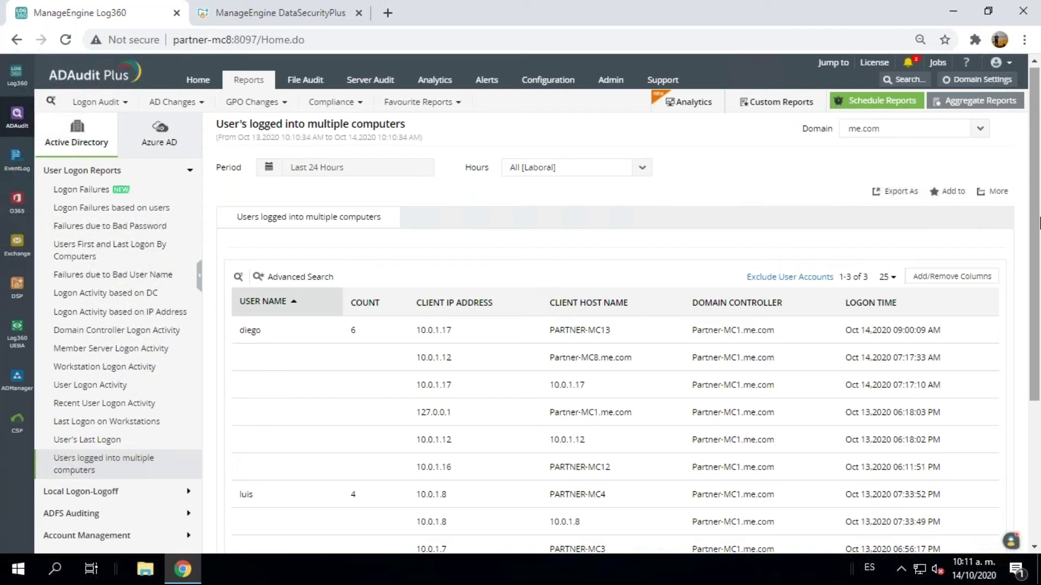
# Switch to EventLog Analyzer's reports and review the Service Started chart, event entries and the list of favorite reports
pyautogui.click(25, 172)
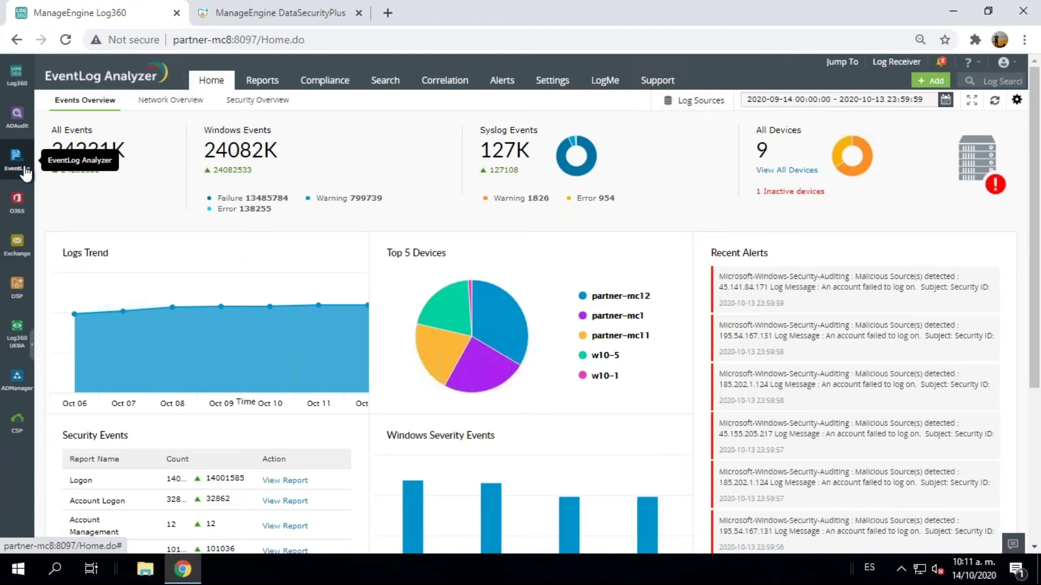
pyautogui.click(268, 82)
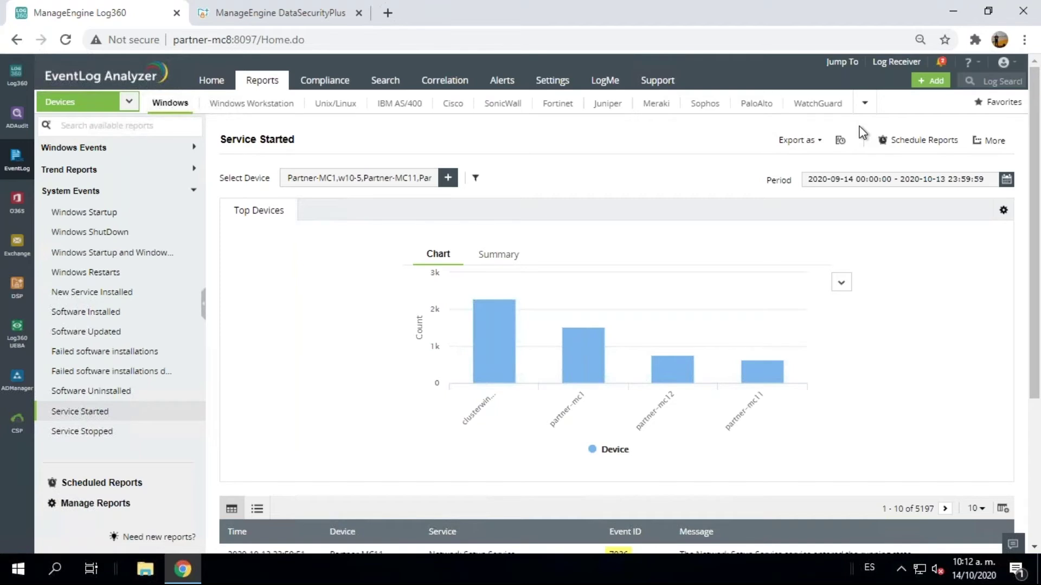
pyautogui.click(993, 117)
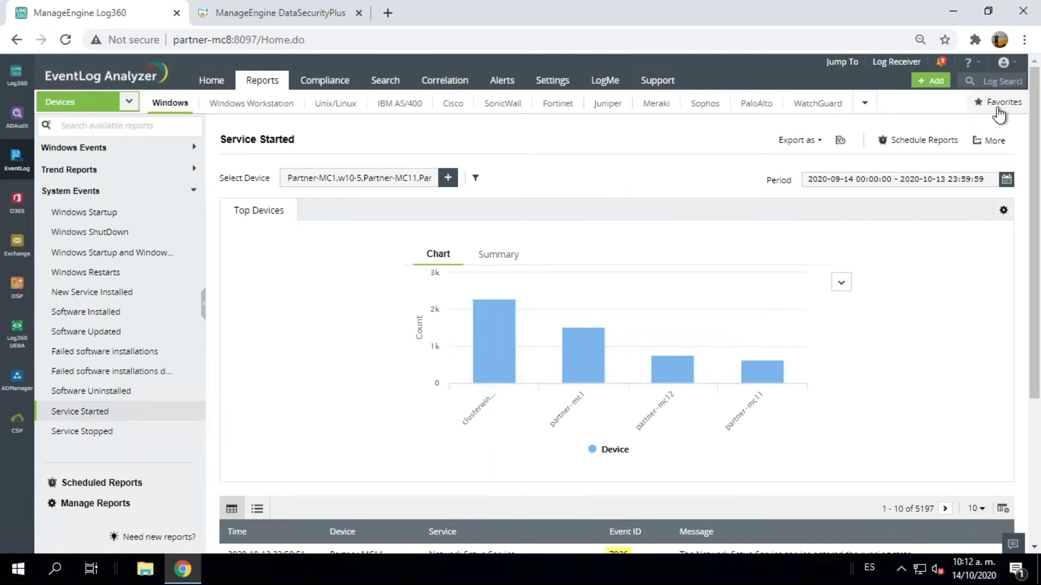
pyautogui.moveTo(976, 124)
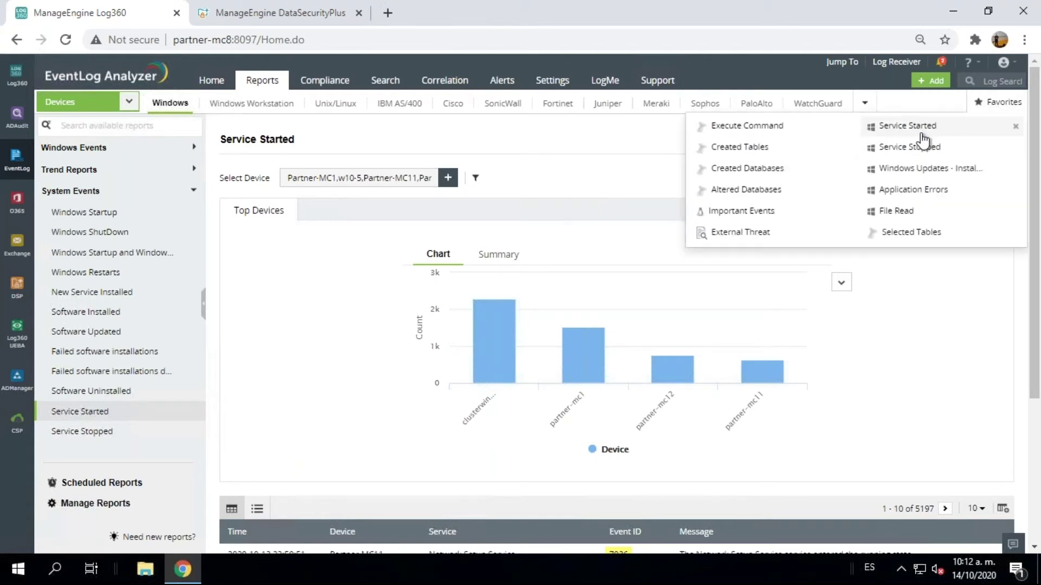
pyautogui.moveTo(1036, 208); pyautogui.dragTo(1030, 324)
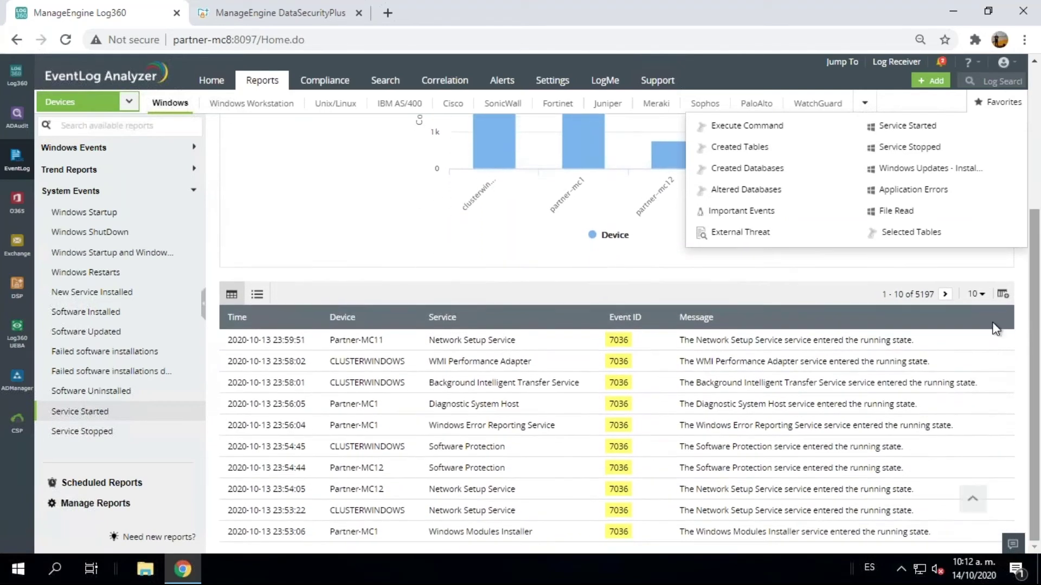
pyautogui.click(398, 267)
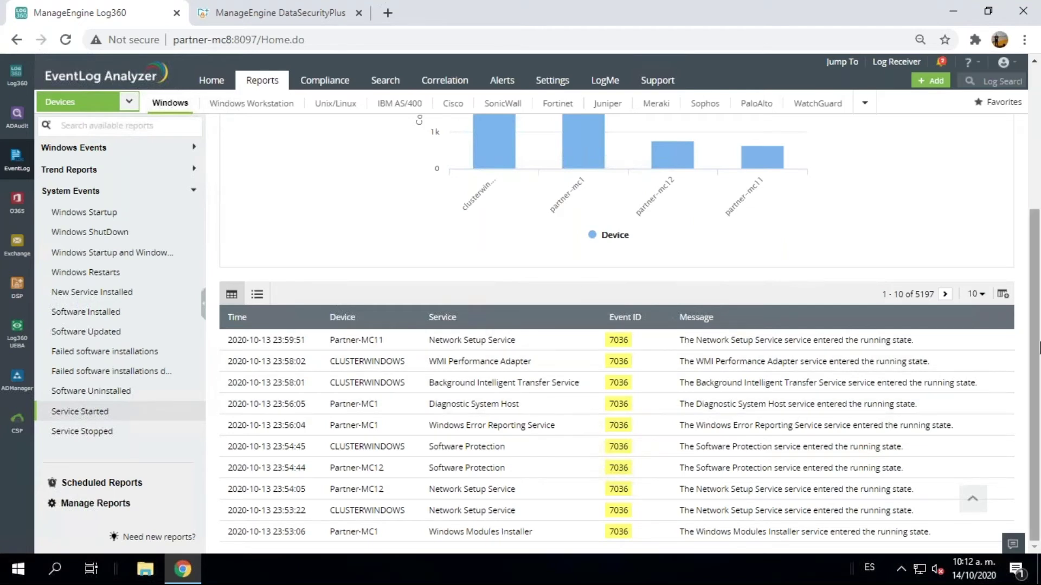
pyautogui.moveTo(1038, 347); pyautogui.dragTo(995, 141)
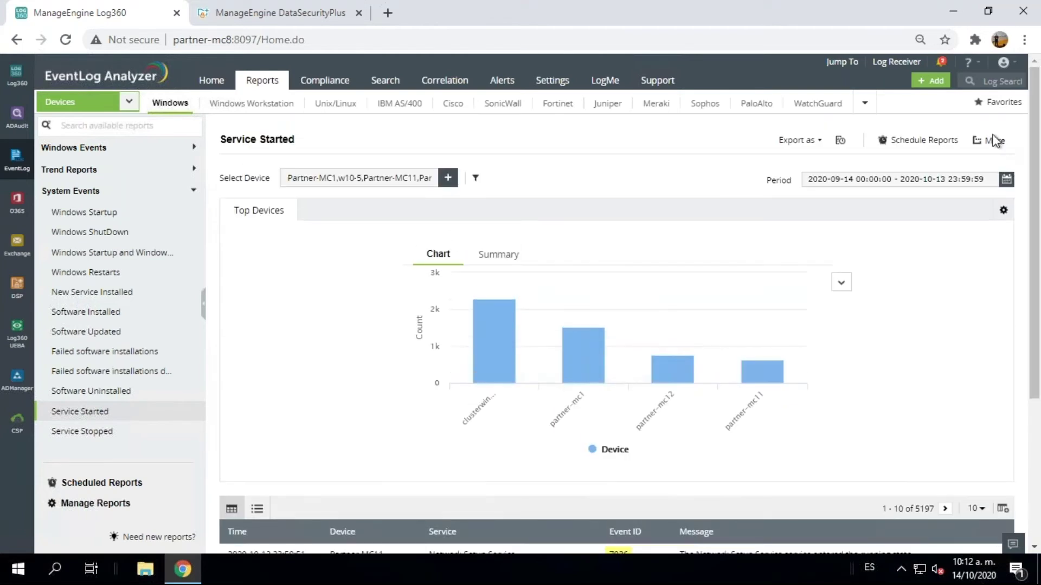
# Open the favorite Service Stopped report and review its Top Devices chart and the stopped service events
pyautogui.click(993, 104)
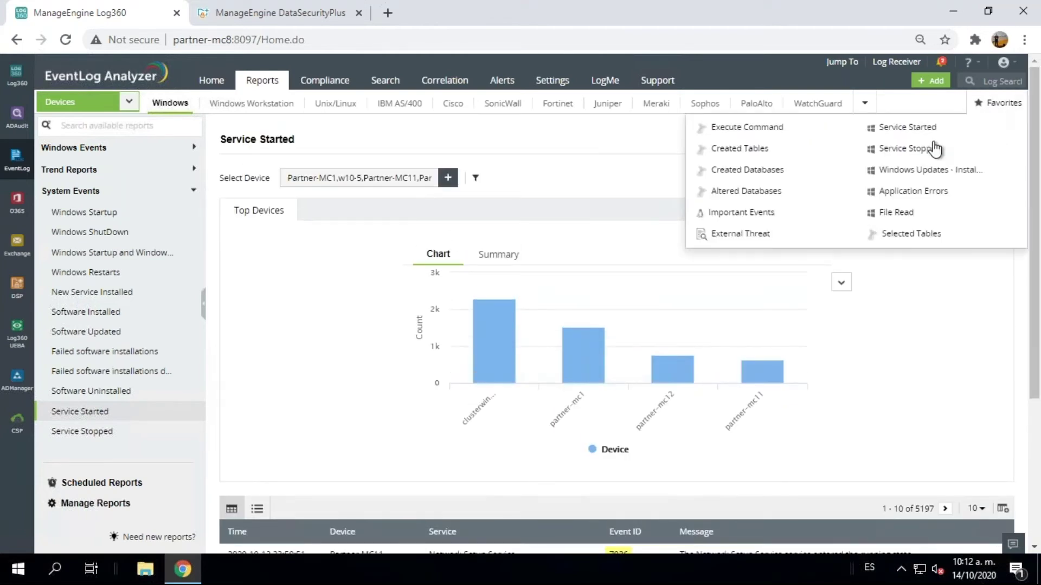
pyautogui.click(916, 150)
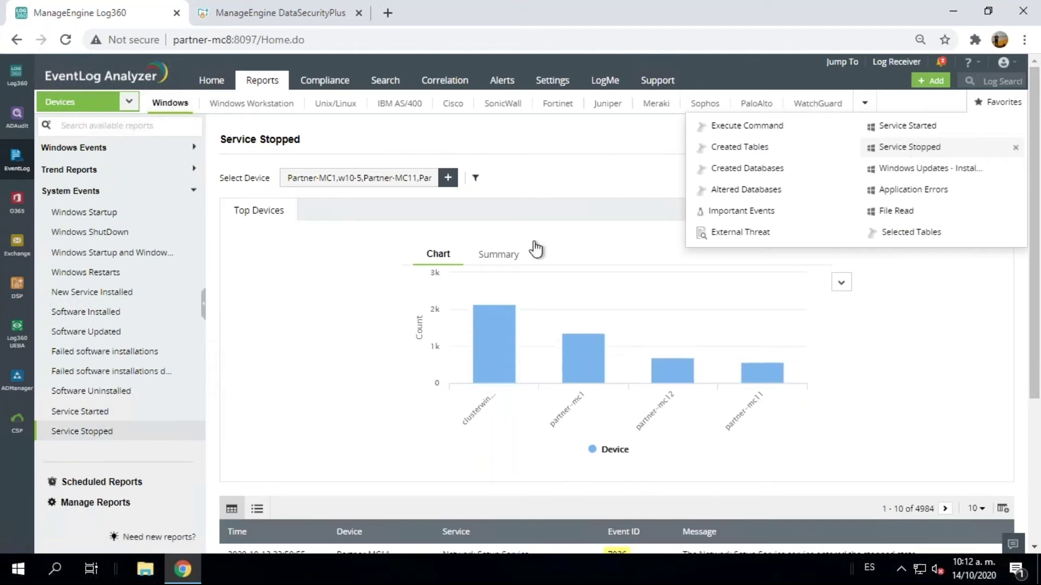
pyautogui.click(545, 181)
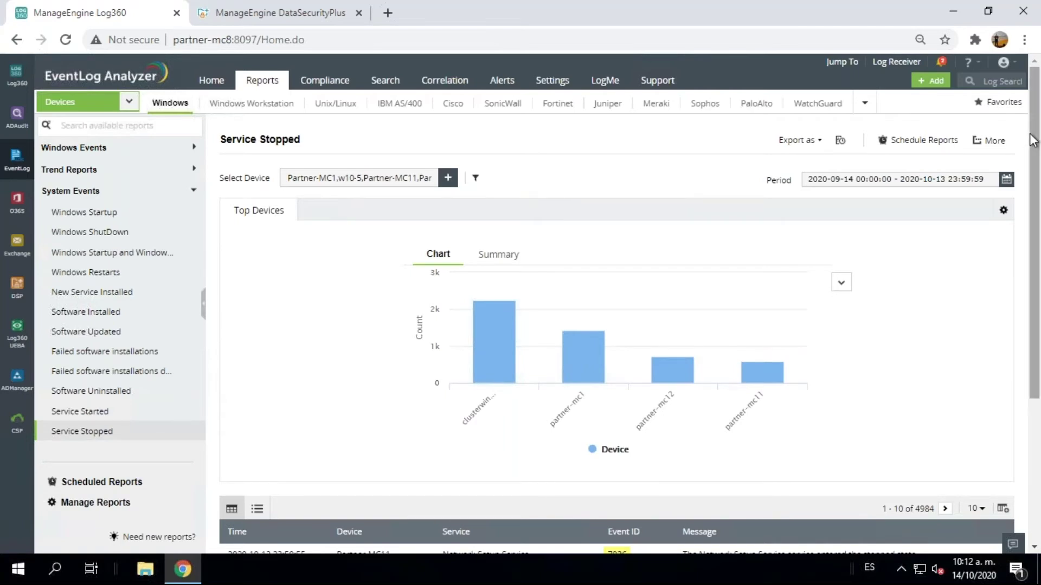
pyautogui.moveTo(1032, 140); pyautogui.dragTo(1039, 293)
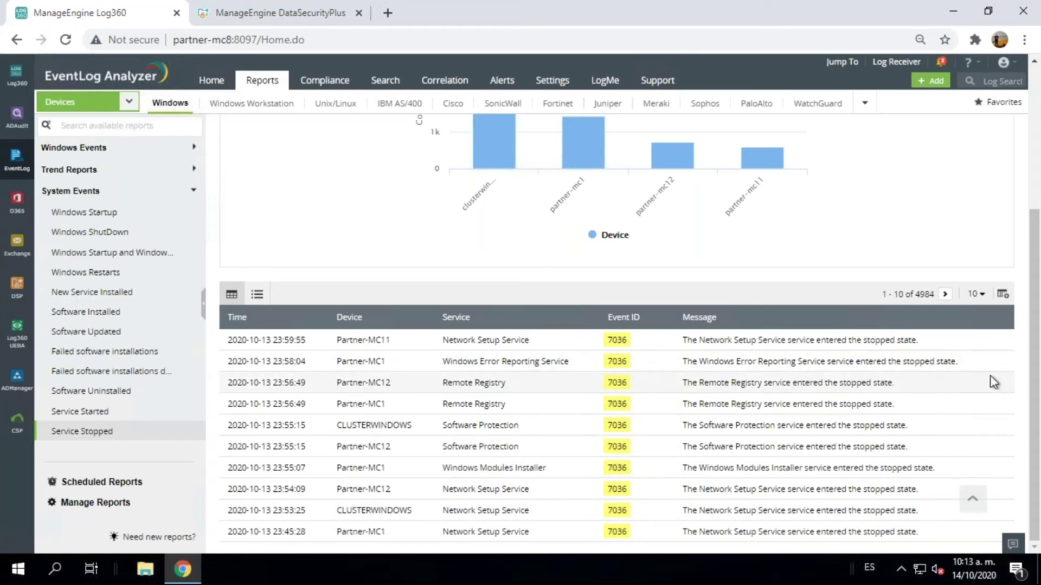
pyautogui.moveTo(1039, 355); pyautogui.dragTo(1040, 237)
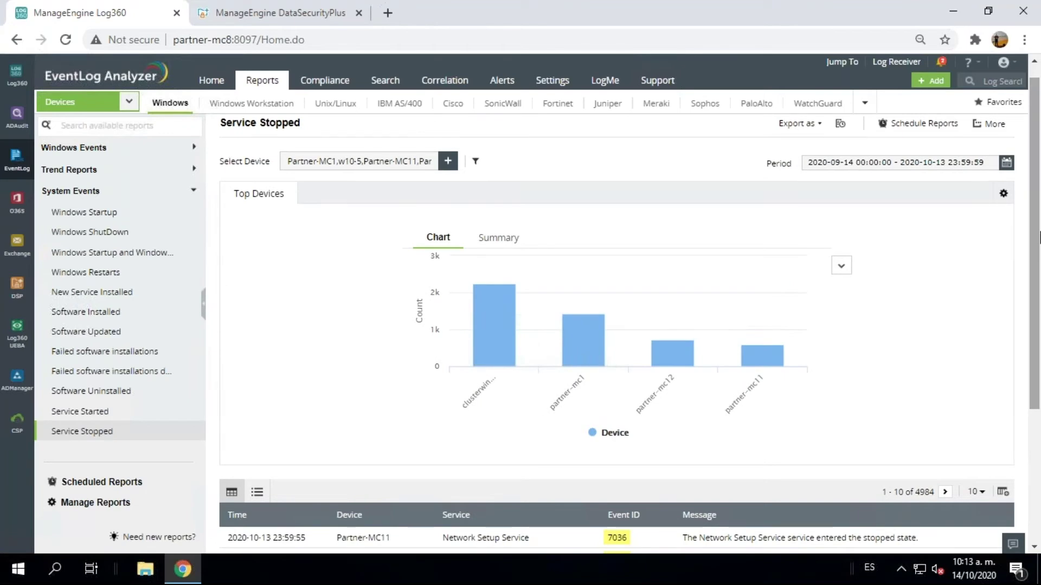
# Open the favorite Created Tables report and review its period options, chart and table creation entries
pyautogui.click(1004, 104)
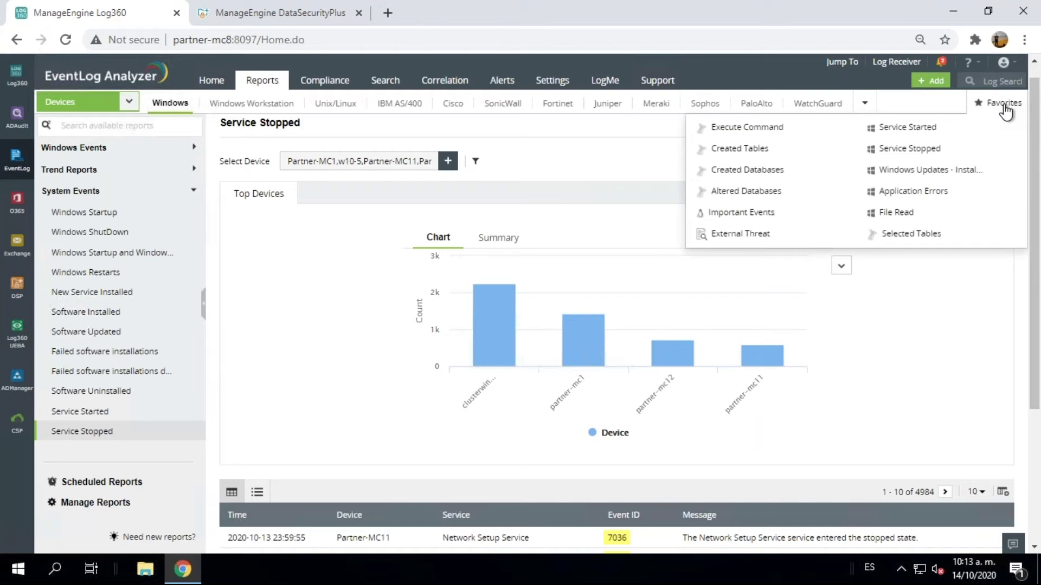
pyautogui.click(766, 149)
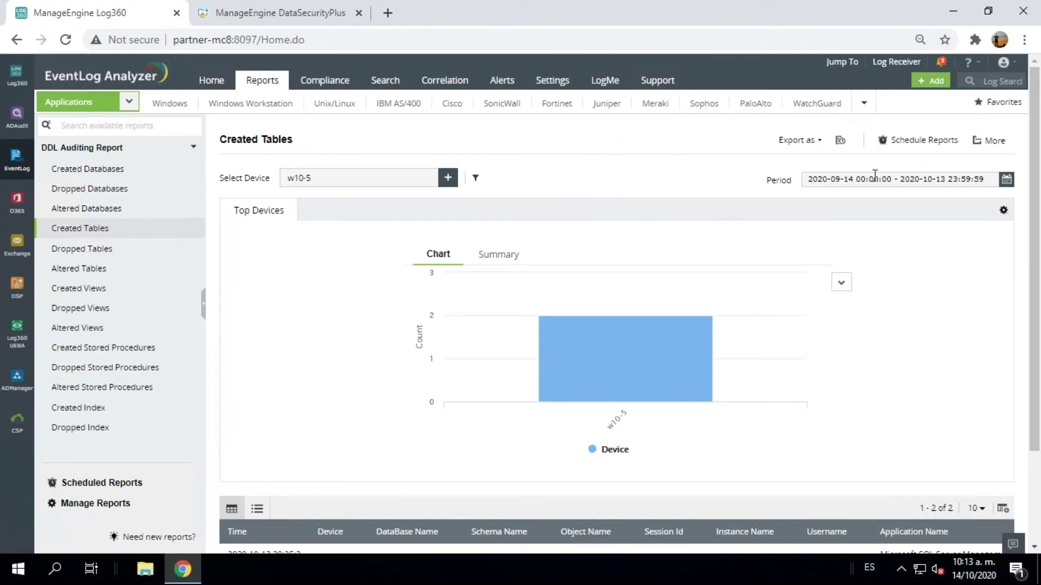
pyautogui.click(878, 174)
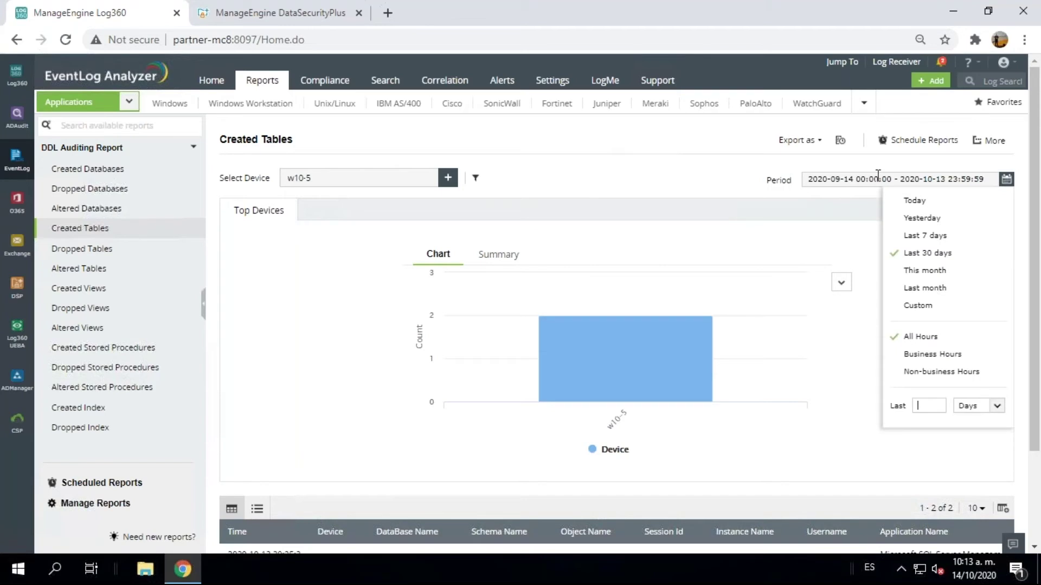
pyautogui.click(710, 175)
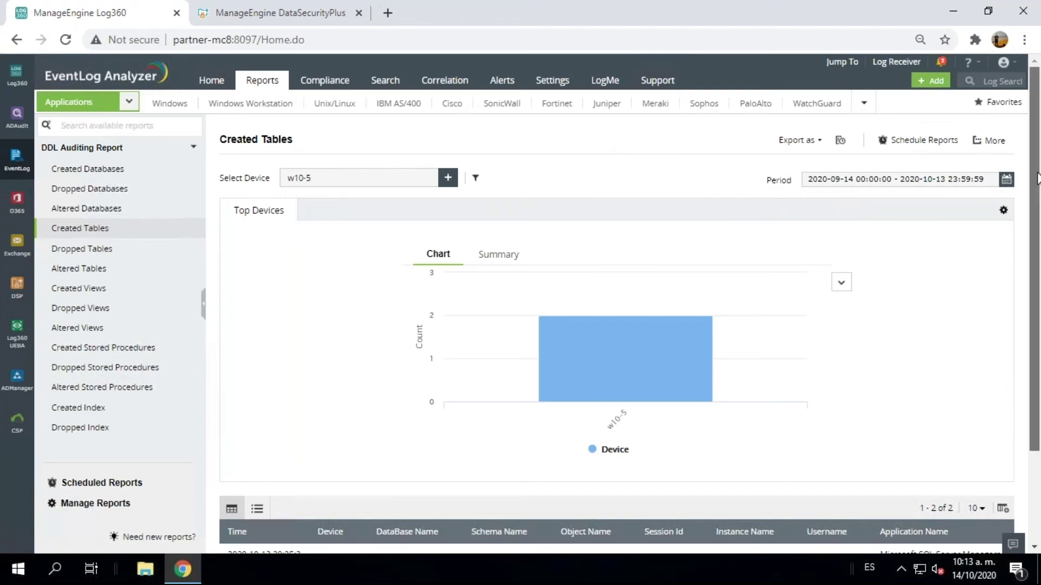
pyautogui.moveTo(1037, 201); pyautogui.dragTo(1039, 282)
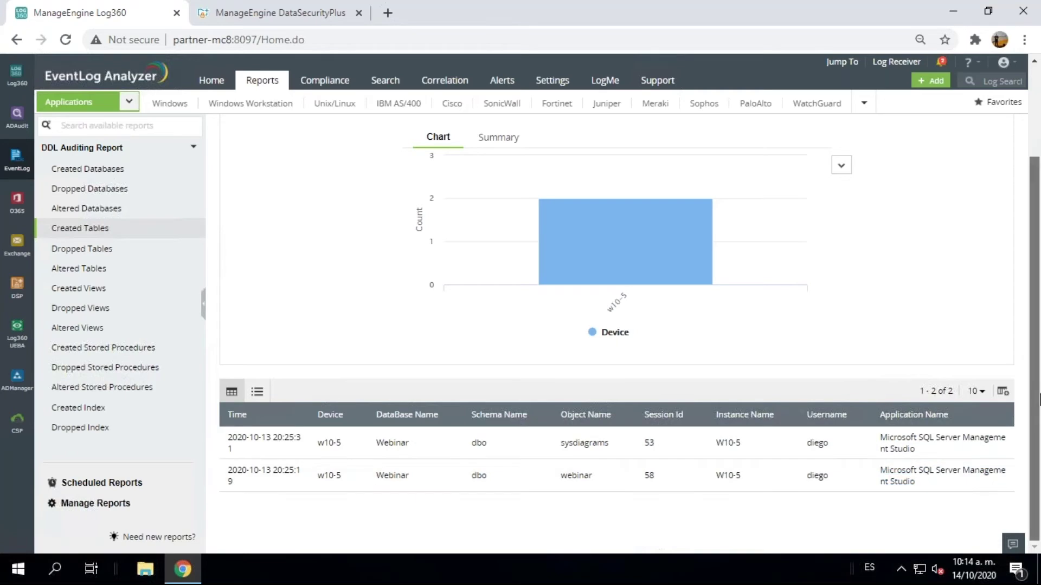
pyautogui.scroll(2, 1038, 352)
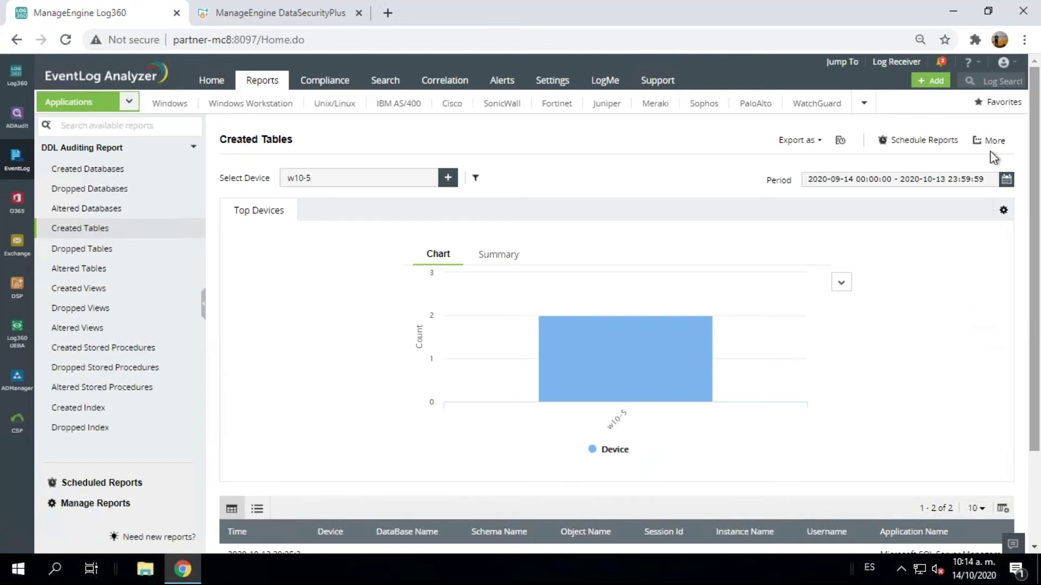
# Open the favorite Execute Command report and review the executed SQL statements with their objects, databases and usernames
pyautogui.click(998, 102)
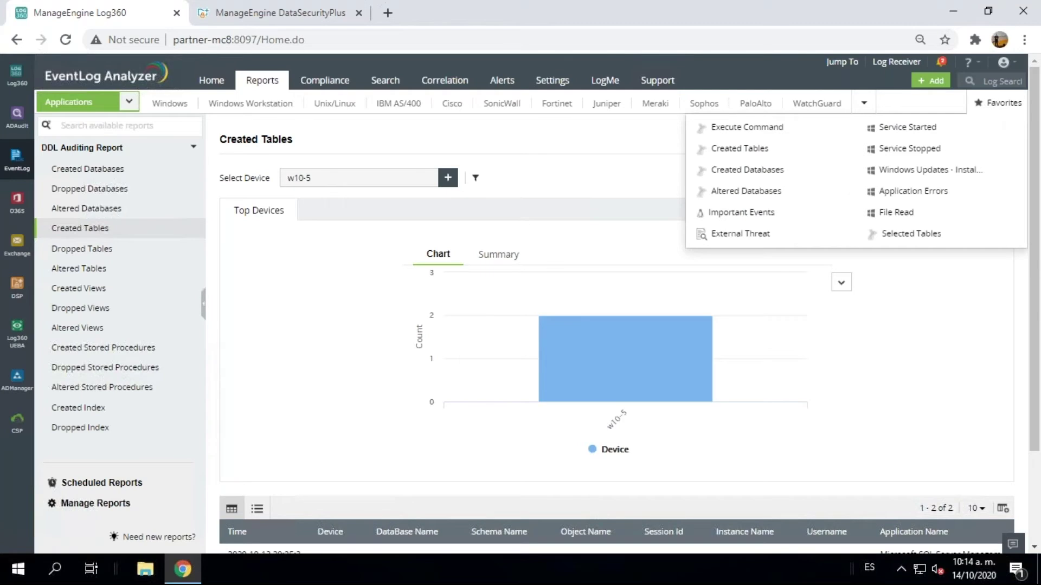
pyautogui.click(791, 130)
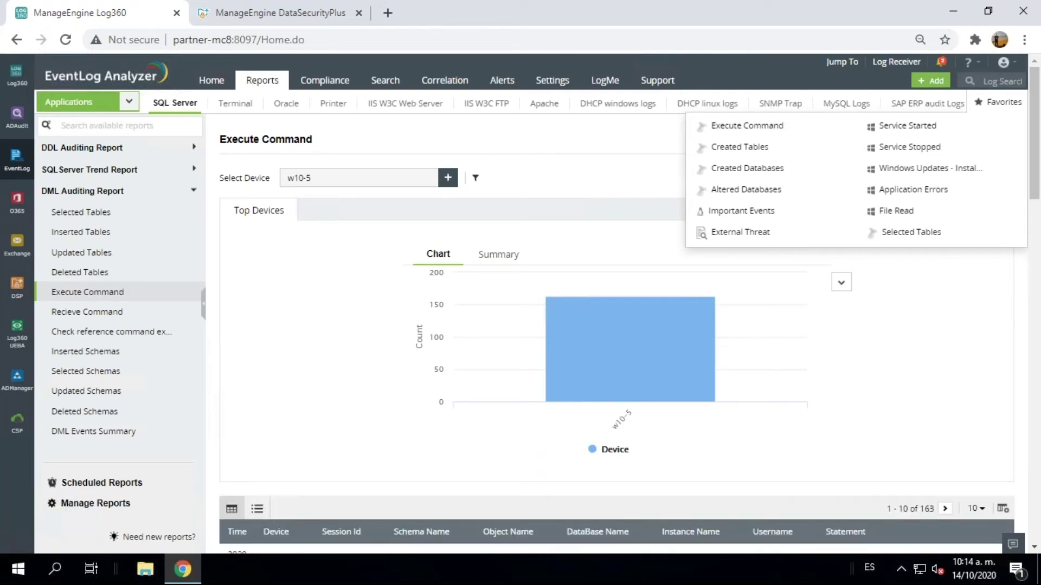
pyautogui.moveTo(1036, 196); pyautogui.dragTo(1038, 251)
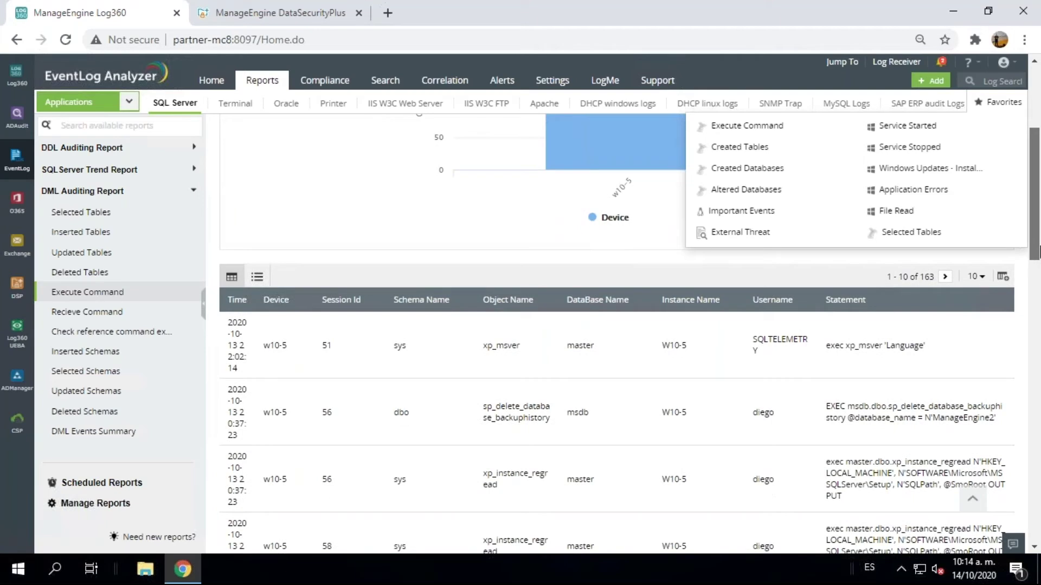
pyautogui.scroll(-1, 1038, 264)
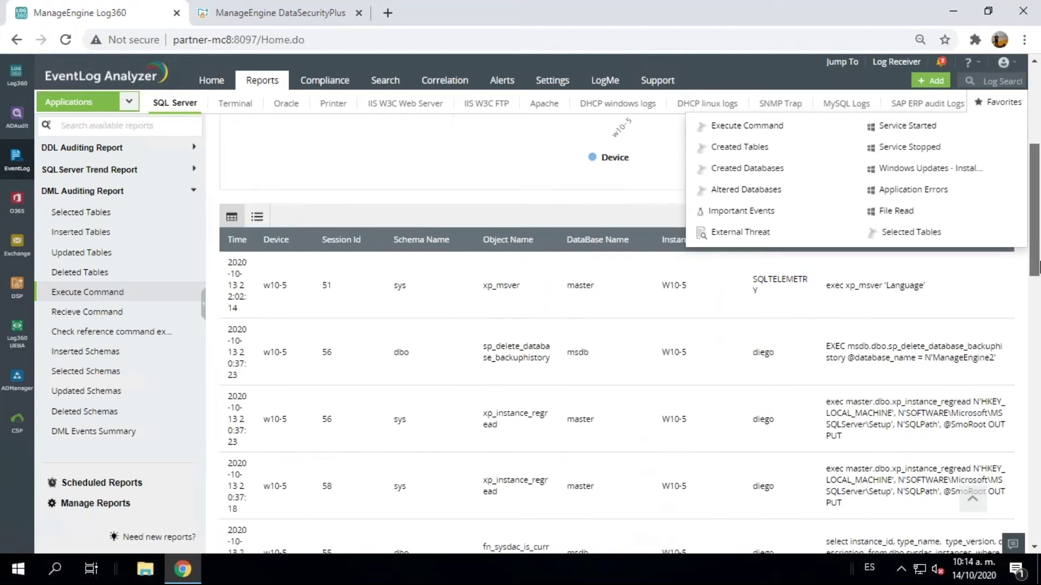
pyautogui.scroll(-2, 1038, 292)
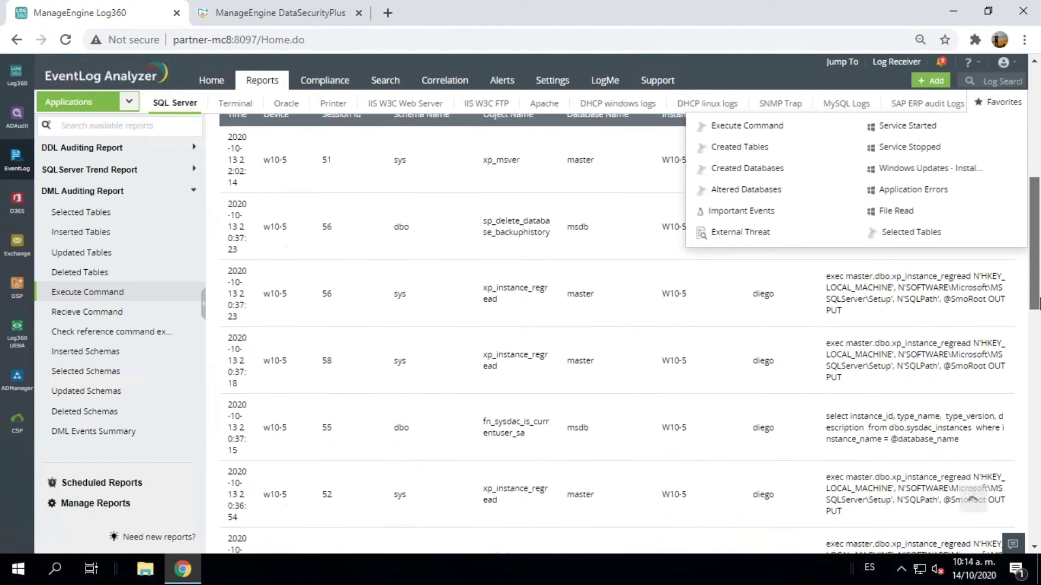
pyautogui.scroll(6, 1039, 269)
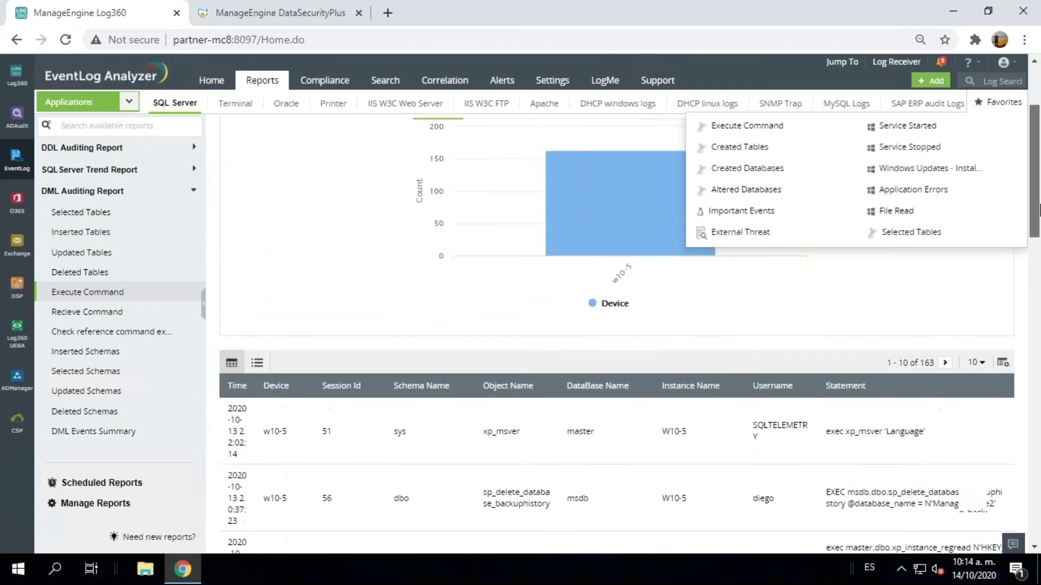
# Open the favorite Created Databases report and review the database creation entry and its chart
pyautogui.click(764, 170)
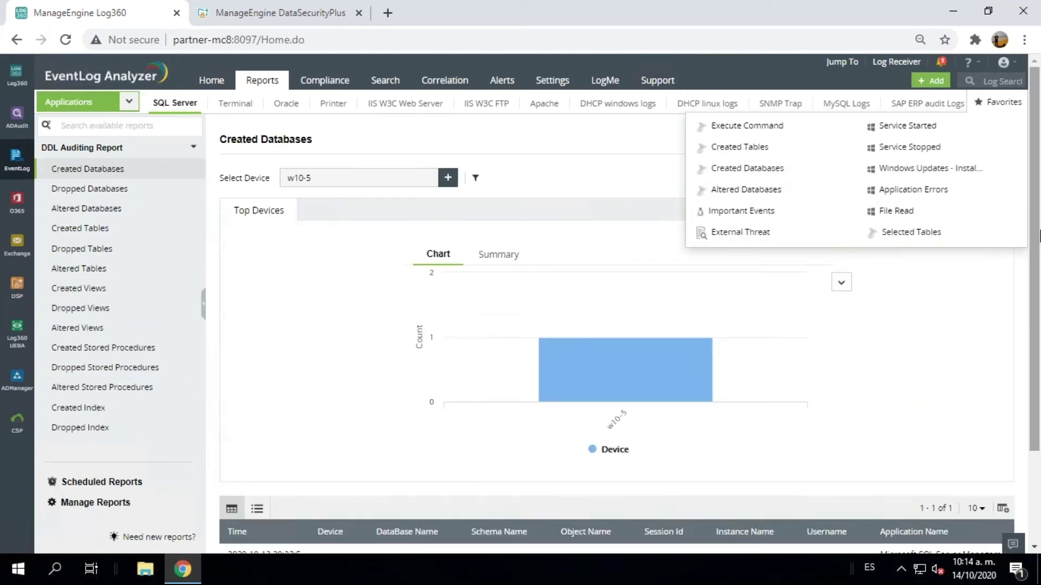
pyautogui.moveTo(1039, 235); pyautogui.dragTo(1038, 301)
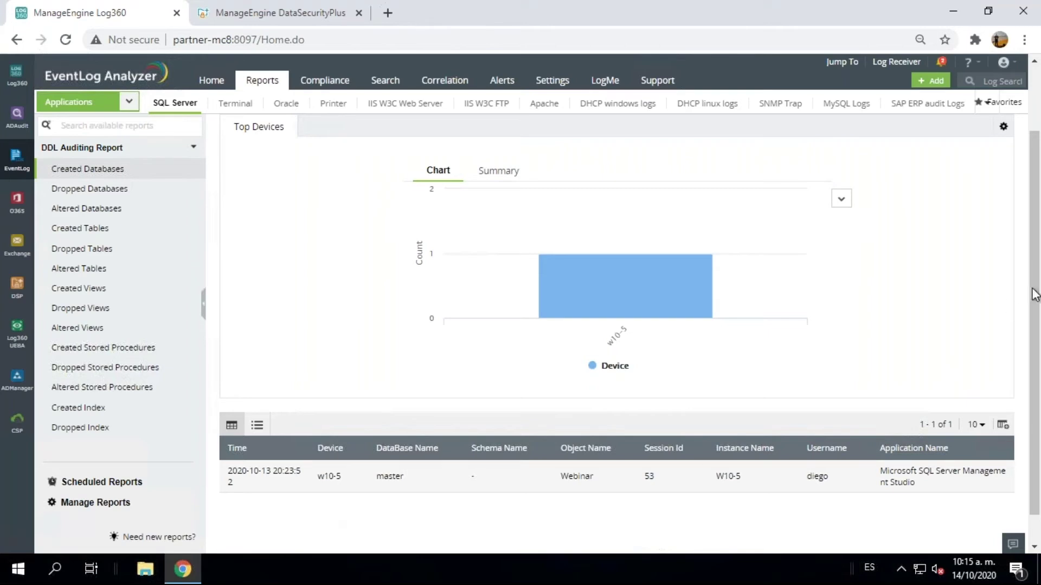
pyautogui.scroll(2, 1039, 263)
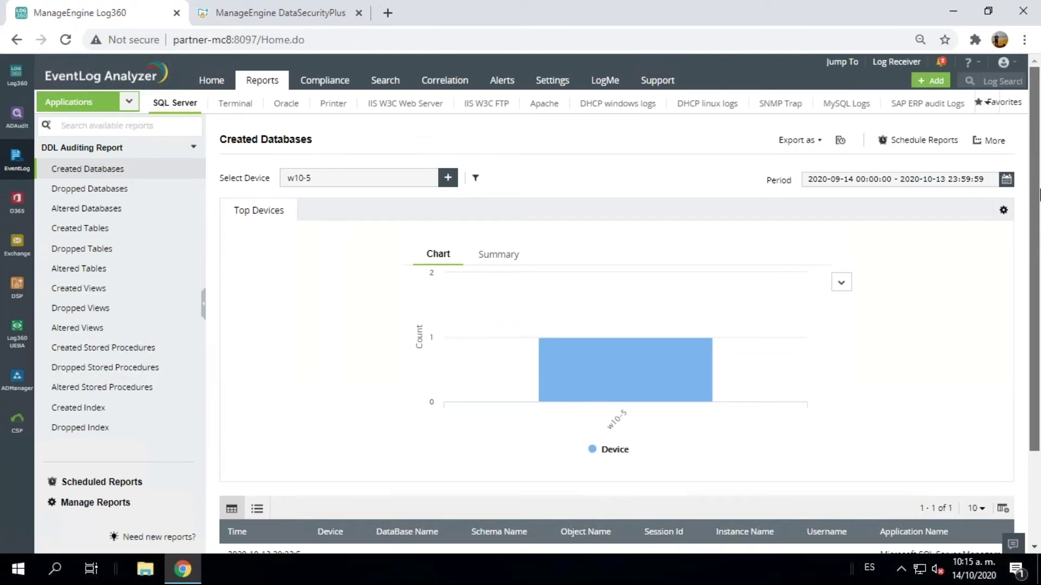
# Open the favorite Important Events report and review the User Failed Logons report for Server Linux, including its authentication failure entries
pyautogui.click(1012, 113)
pyautogui.click(1012, 112)
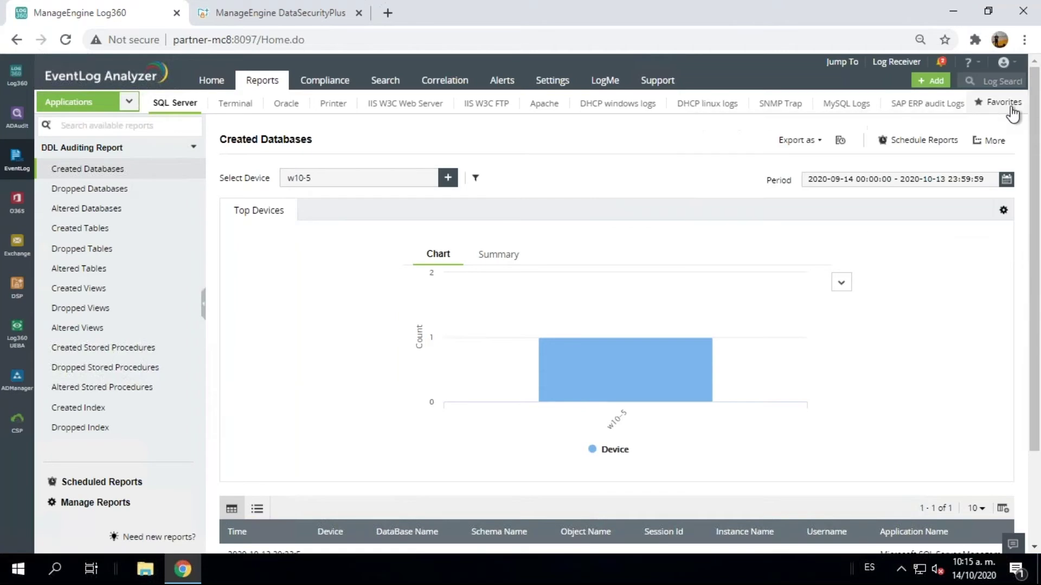
pyautogui.click(1012, 113)
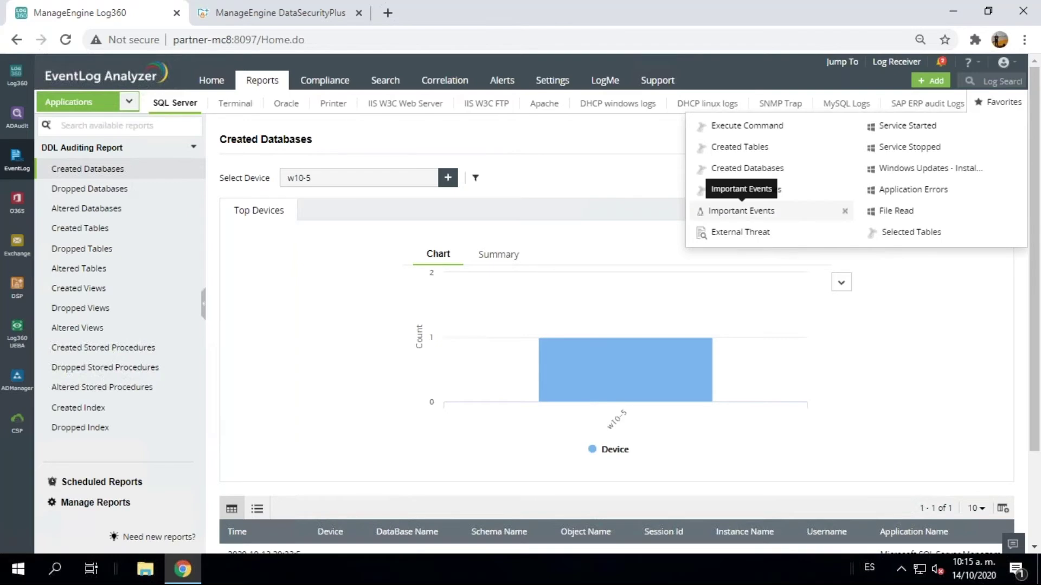
pyautogui.click(741, 211)
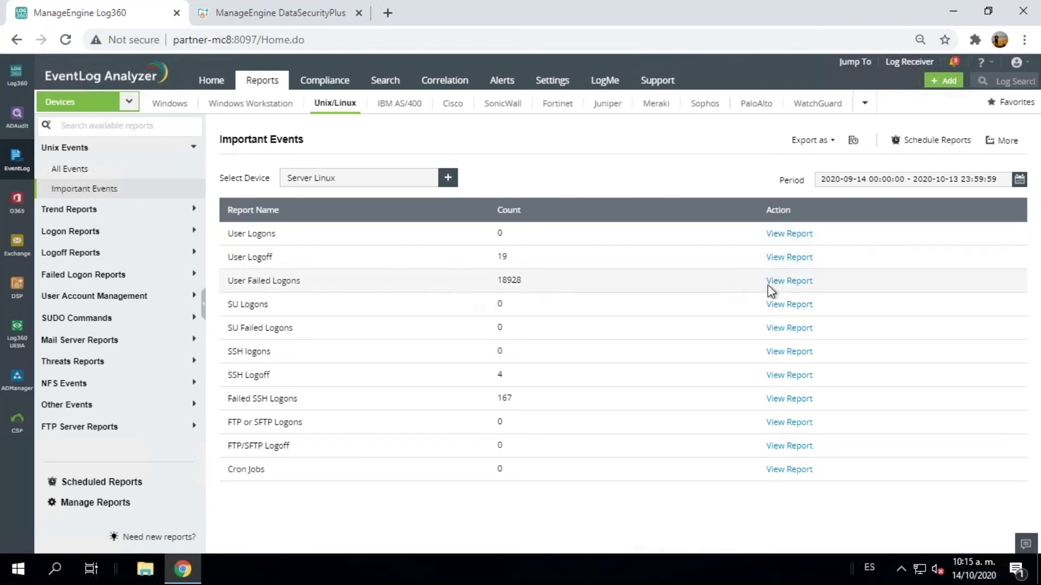
pyautogui.click(792, 282)
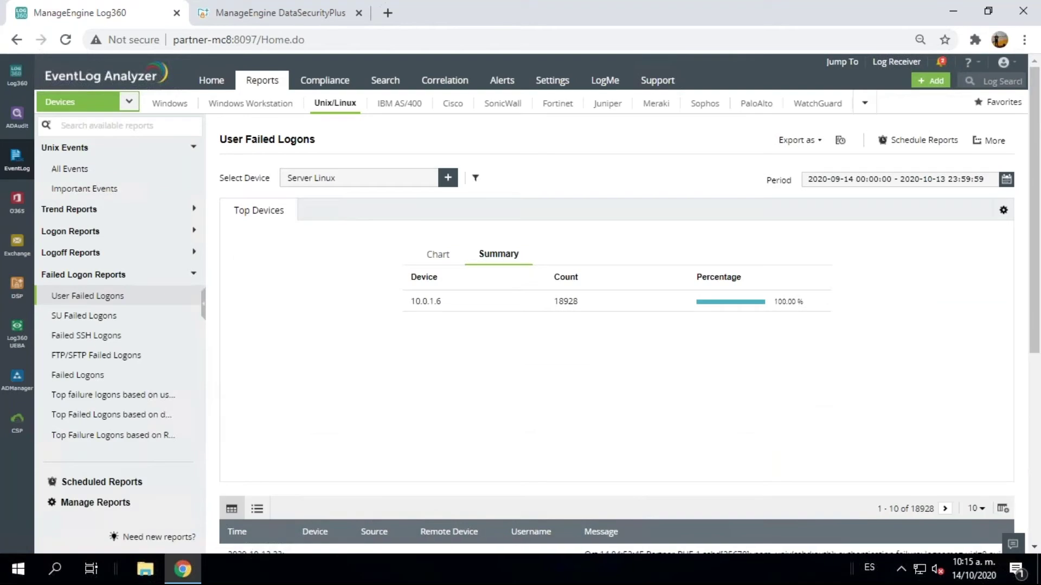
pyautogui.scroll(-4, 1026, 292)
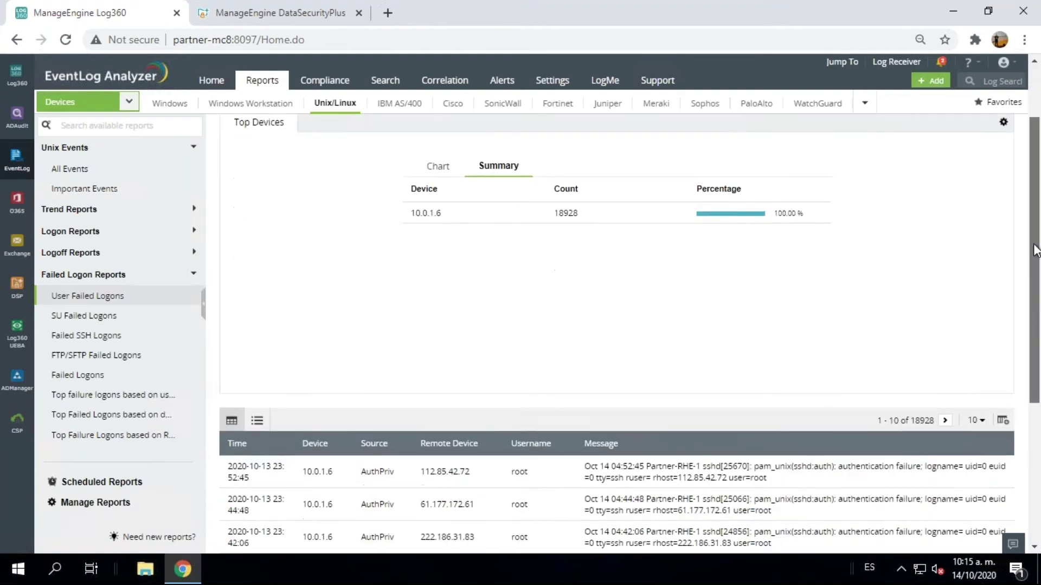
pyautogui.scroll(-2, 1024, 309)
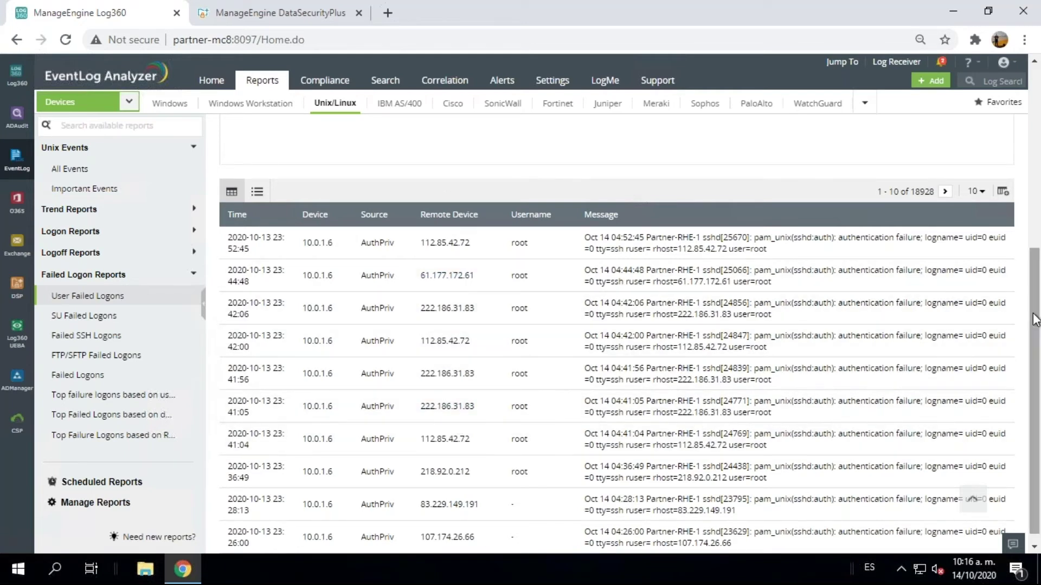
pyautogui.moveTo(1036, 320); pyautogui.dragTo(1038, 103)
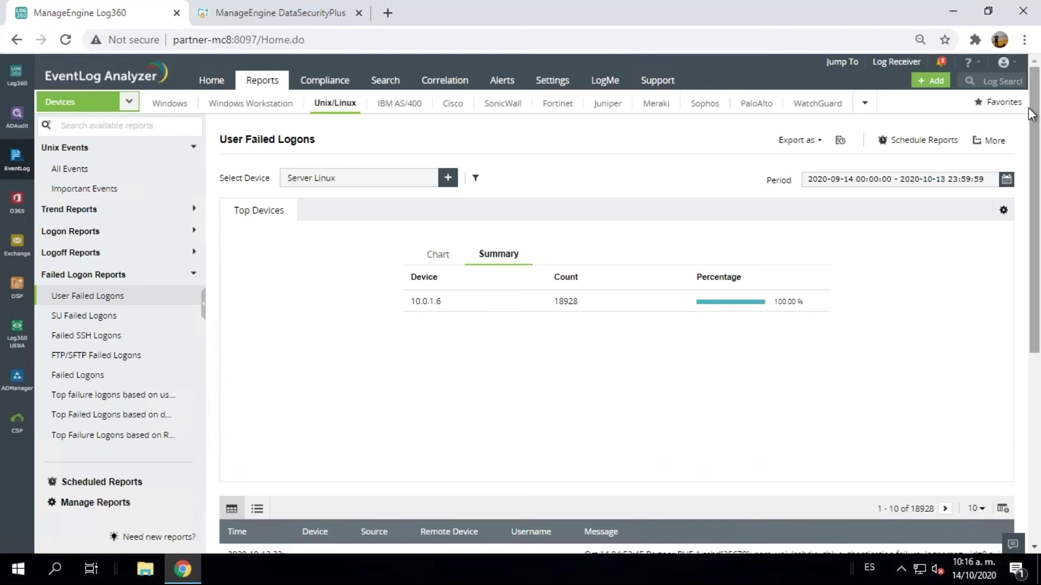
# Open the favorite External Threat report and review its Top Attacked Hosts and Threats by Category summaries and the threat source entries
pyautogui.click(1009, 103)
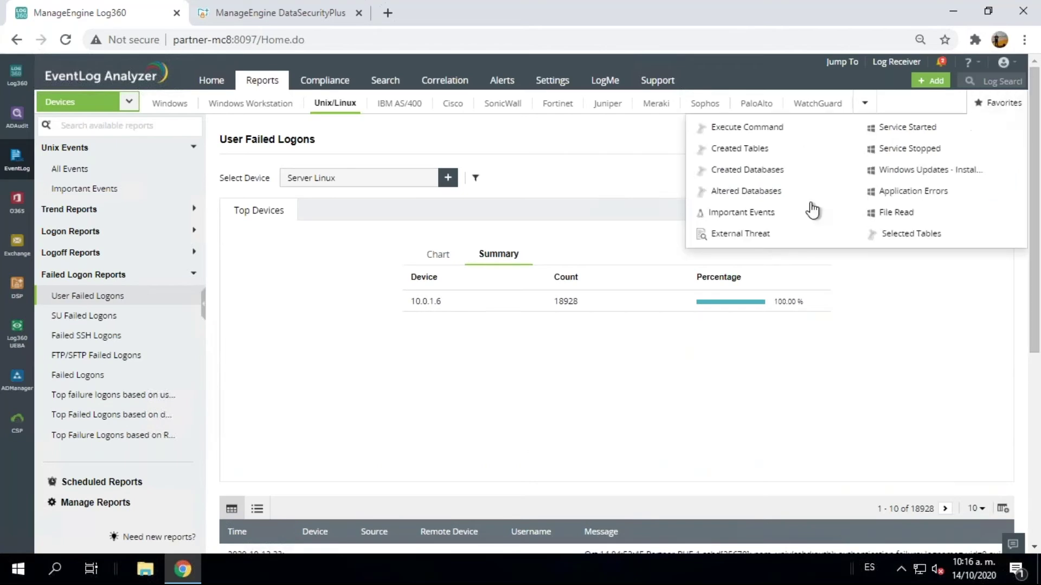
pyautogui.click(752, 238)
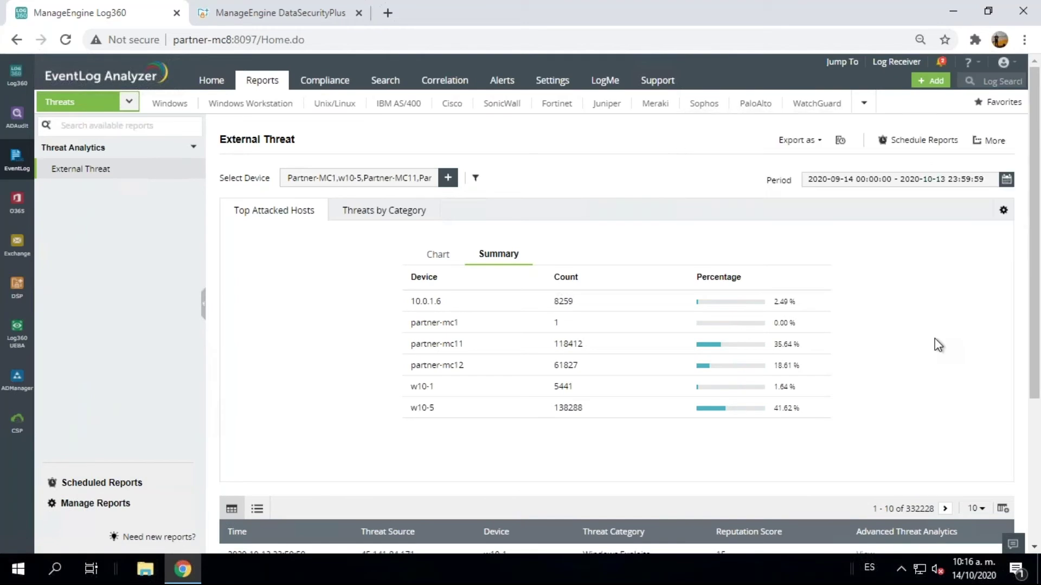
pyautogui.scroll(-2, 357, 191)
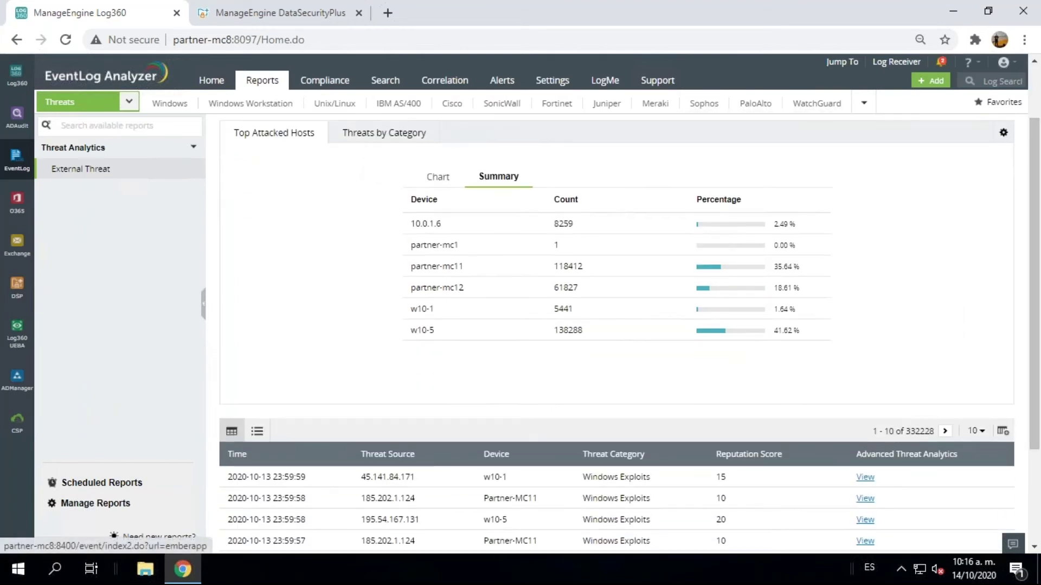
pyautogui.click(364, 143)
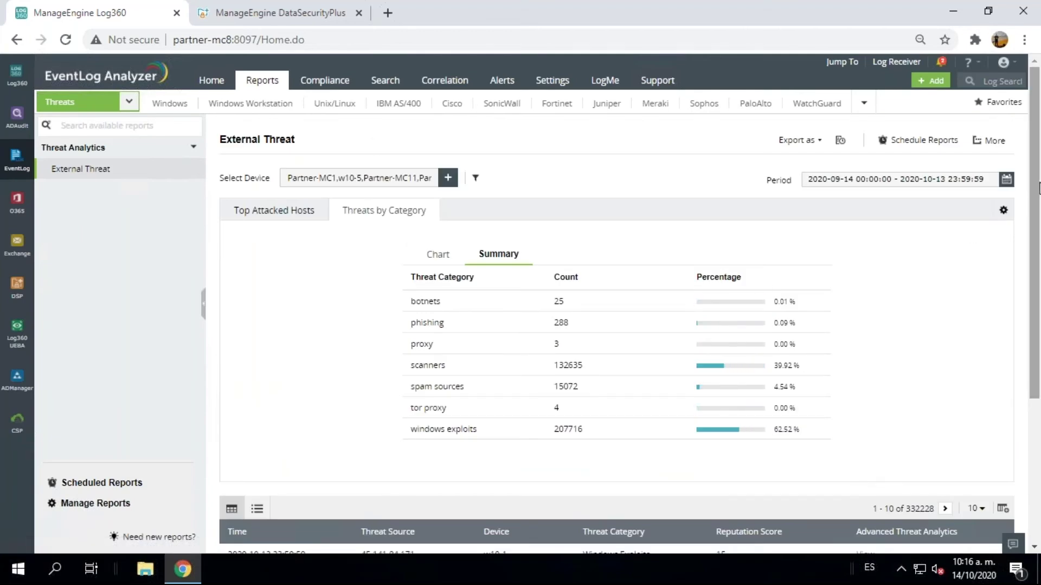
pyautogui.moveTo(1039, 188); pyautogui.dragTo(1037, 230)
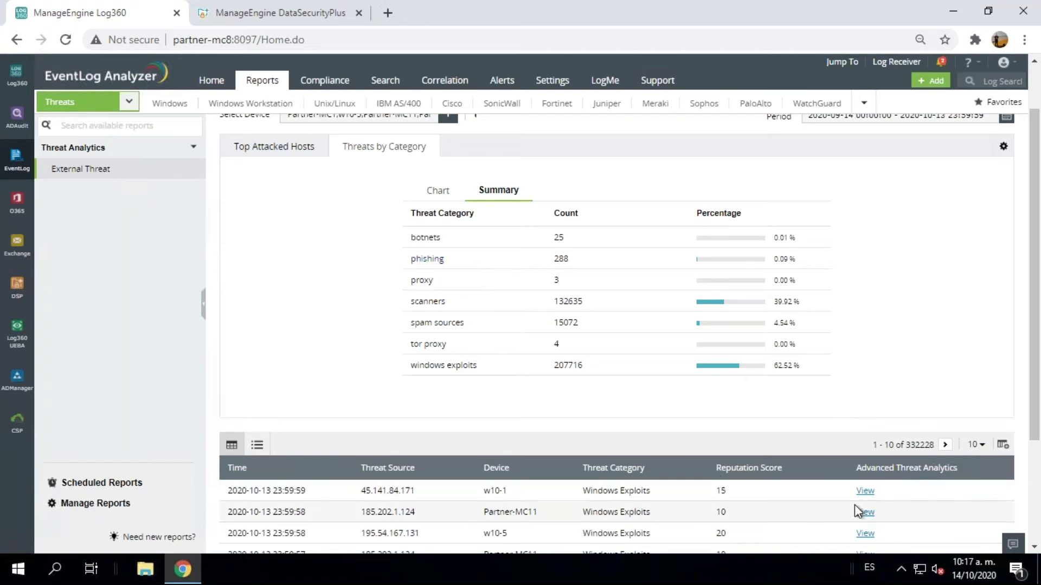
pyautogui.scroll(-2, 1037, 339)
pyautogui.scroll(-1, 1037, 338)
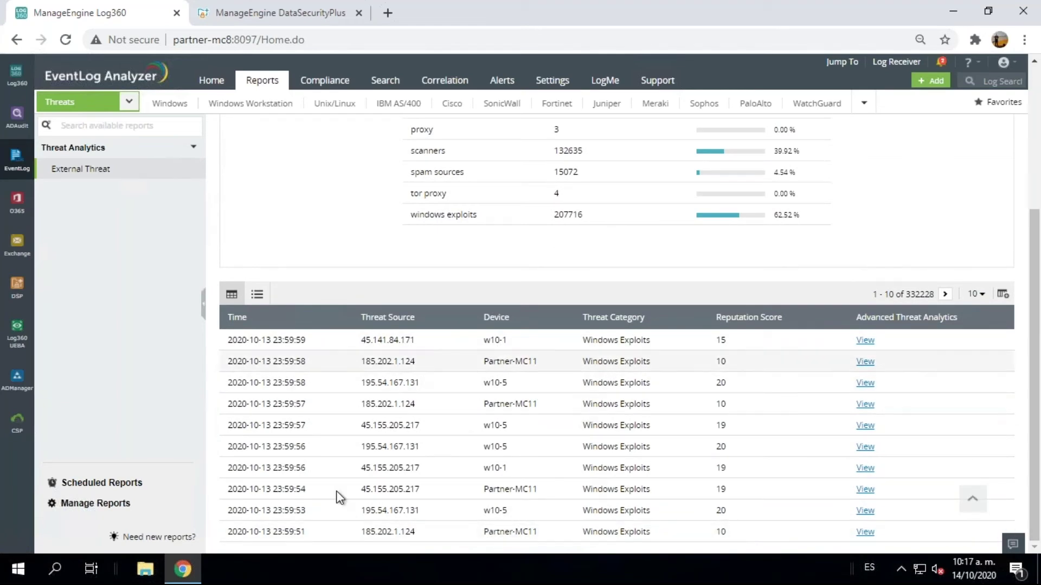
# View the Advanced Threat Analytics of threat source 45.141.84.171, check its reputation details and Geo Info, and close them
pyautogui.click(865, 340)
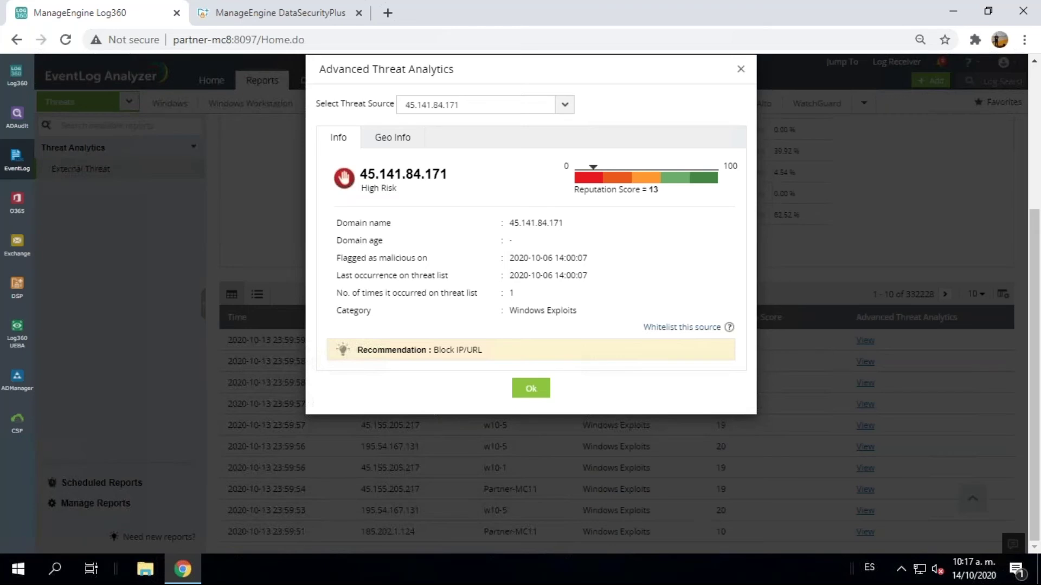
pyautogui.moveTo(447, 175); pyautogui.dragTo(359, 174)
pyautogui.click(394, 138)
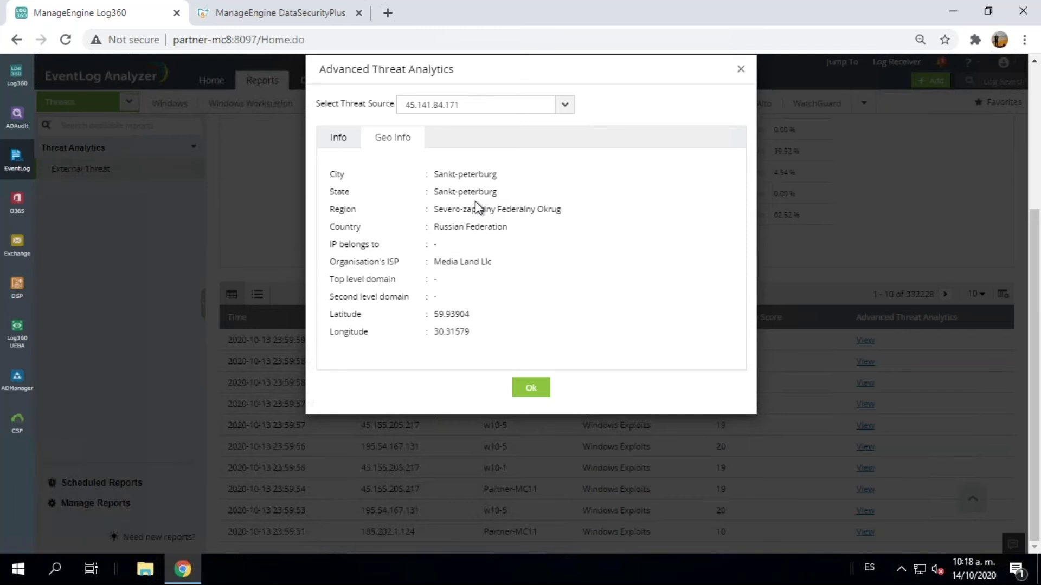
pyautogui.click(535, 390)
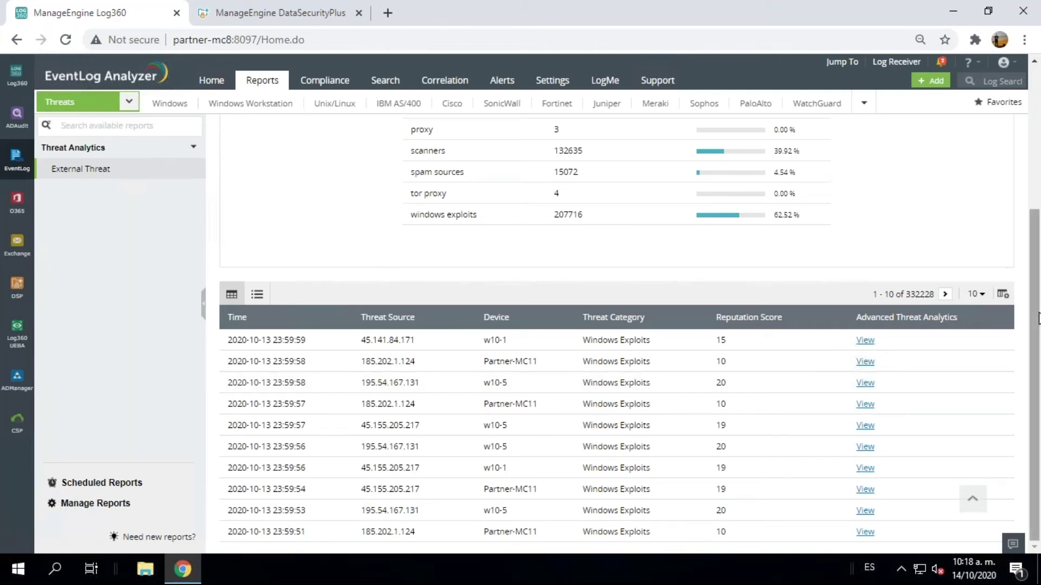
pyautogui.moveTo(1038, 319); pyautogui.dragTo(1038, 192)
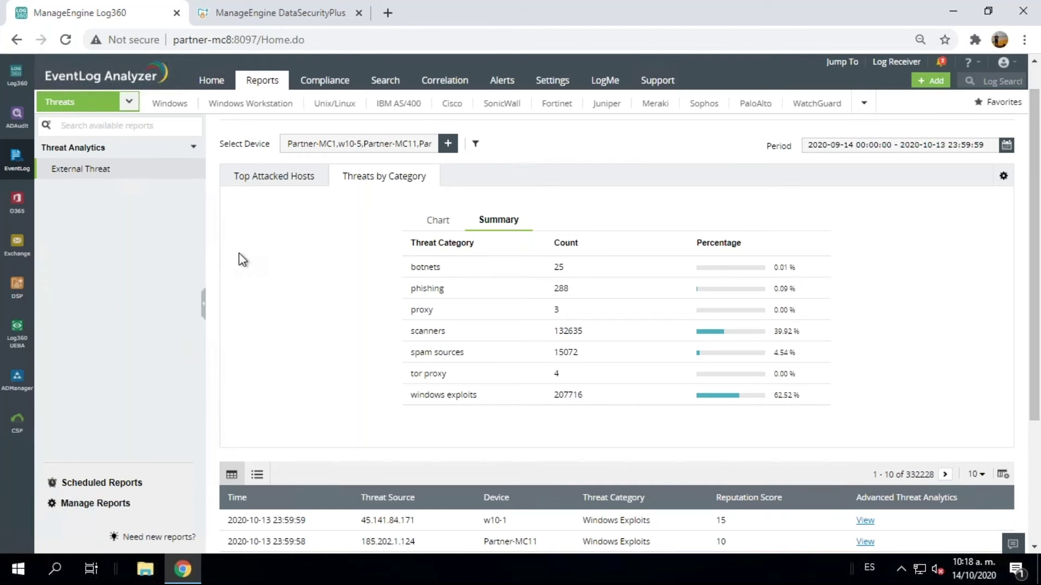
# Switch to DataSecurity Plus and break down Partner-MC1's events for the last 7 days in the Global Overview server summary
pyautogui.click(17, 299)
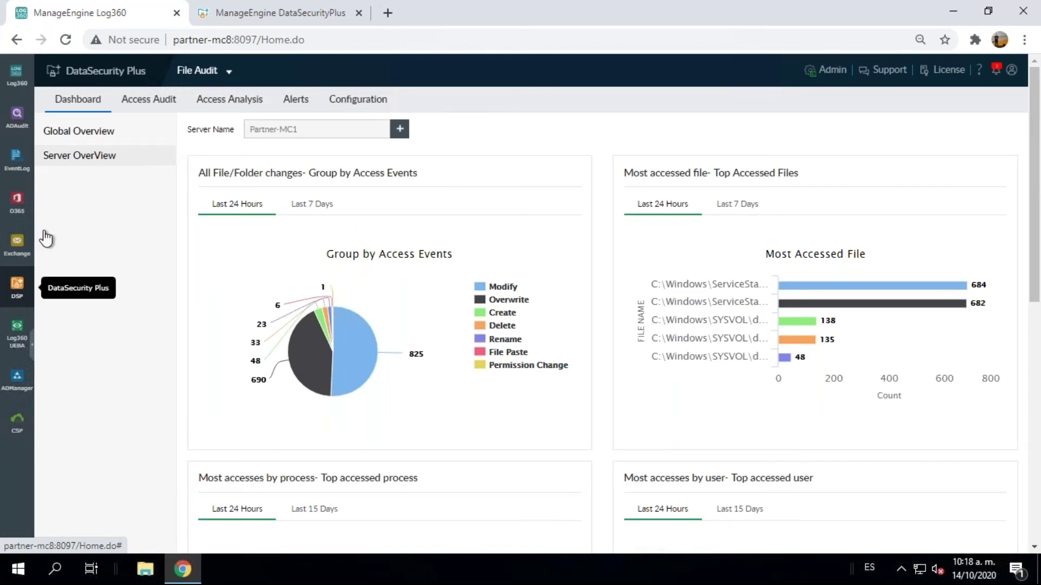
pyautogui.click(98, 133)
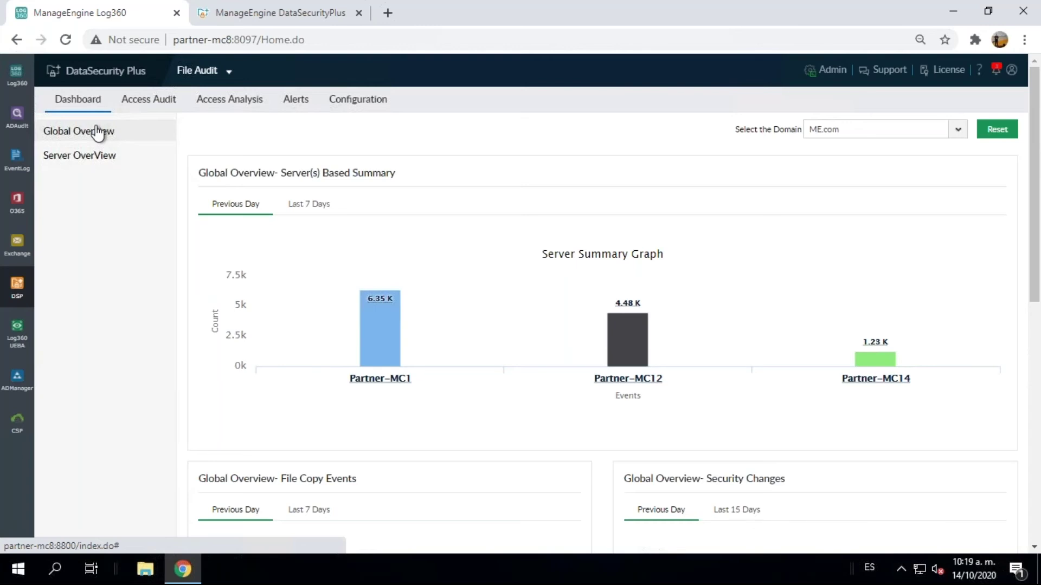
pyautogui.click(315, 207)
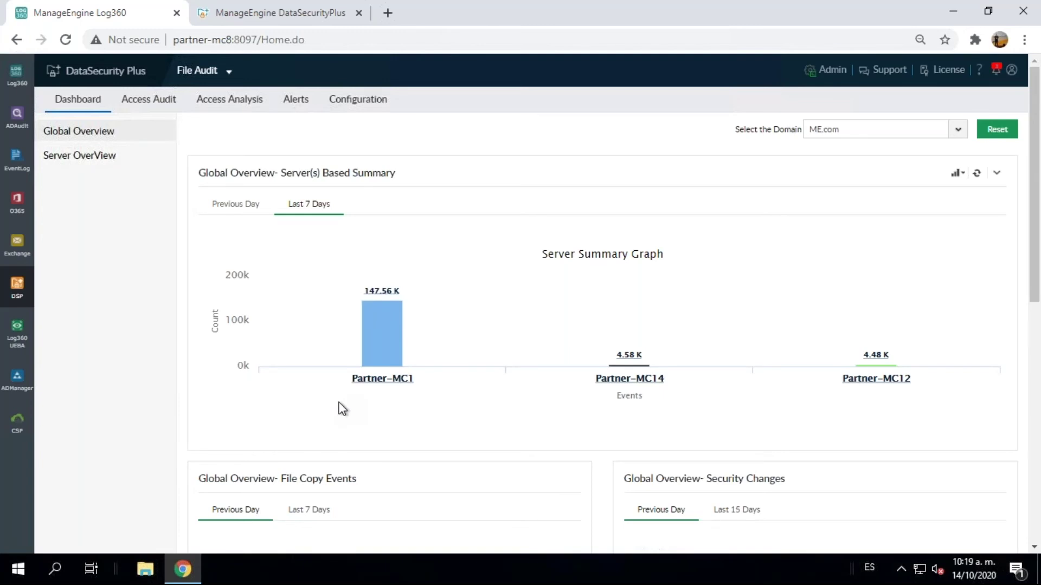
pyautogui.moveTo(382, 355)
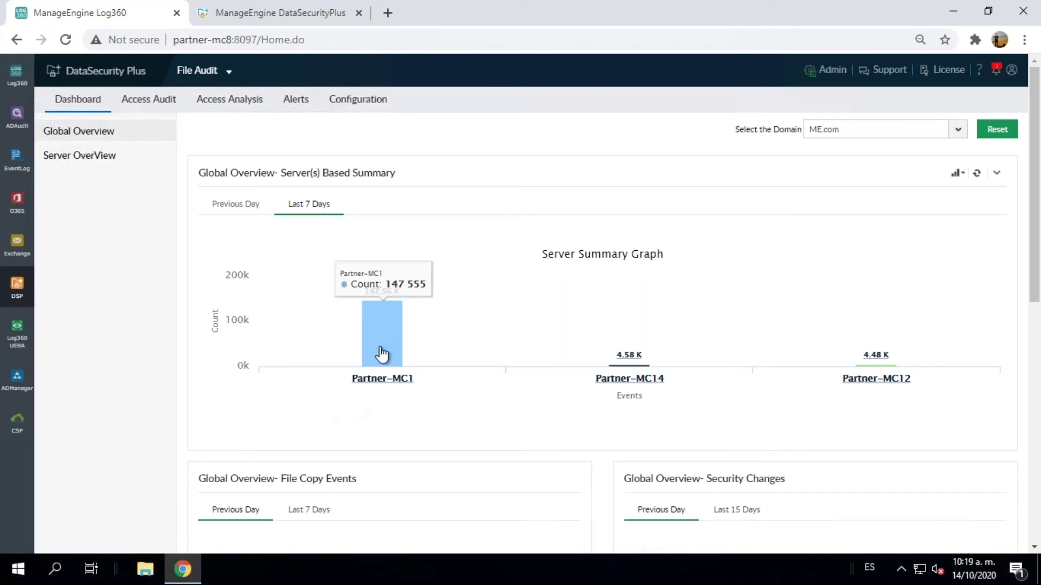
pyautogui.click(382, 355)
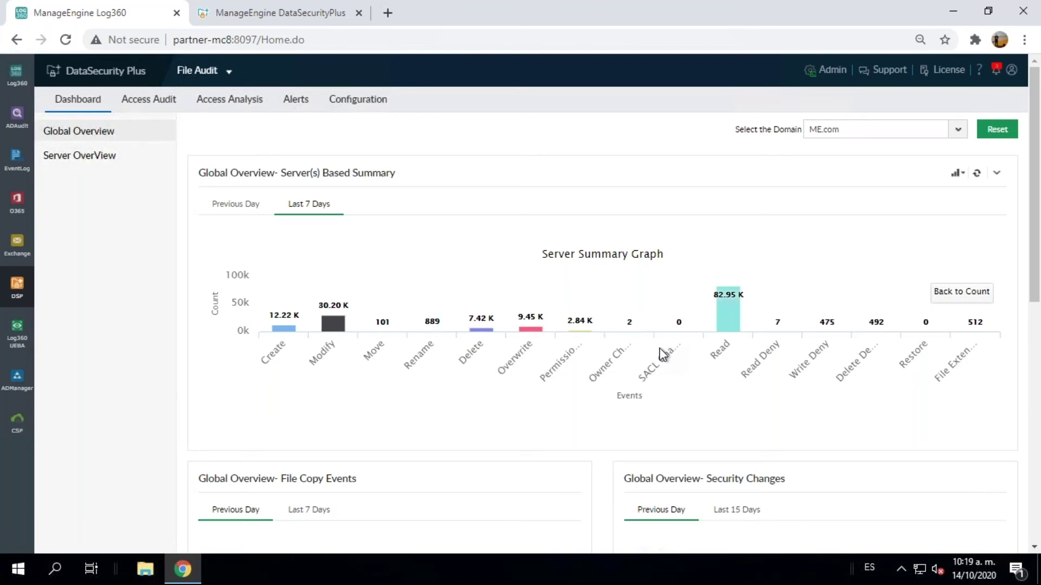
# Open the report behind Partner-MC1's Read events, review the accessed file locations and accounts, and close the report
pyautogui.click(727, 325)
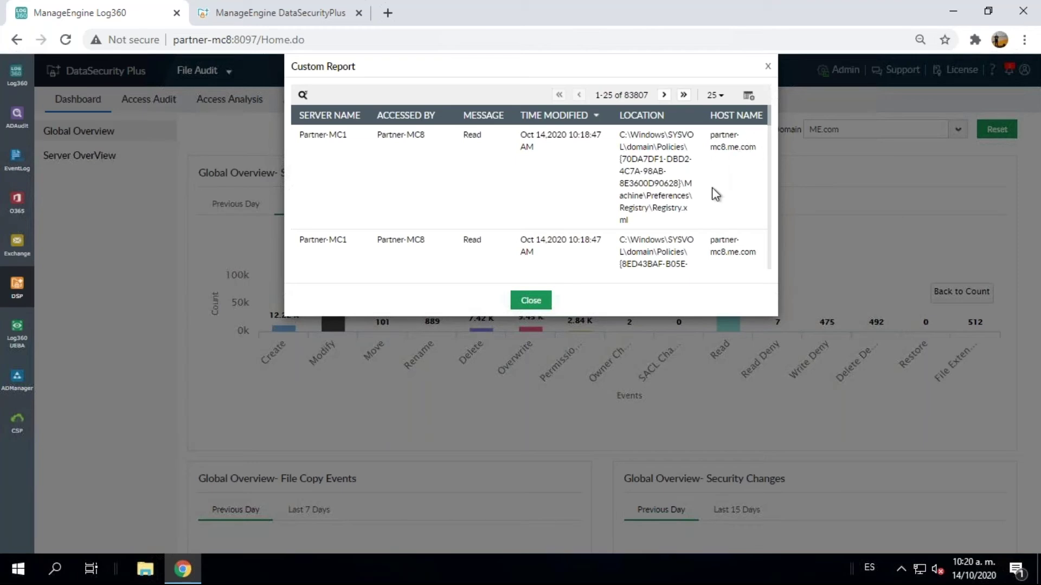
pyautogui.moveTo(661, 208); pyautogui.dragTo(688, 208)
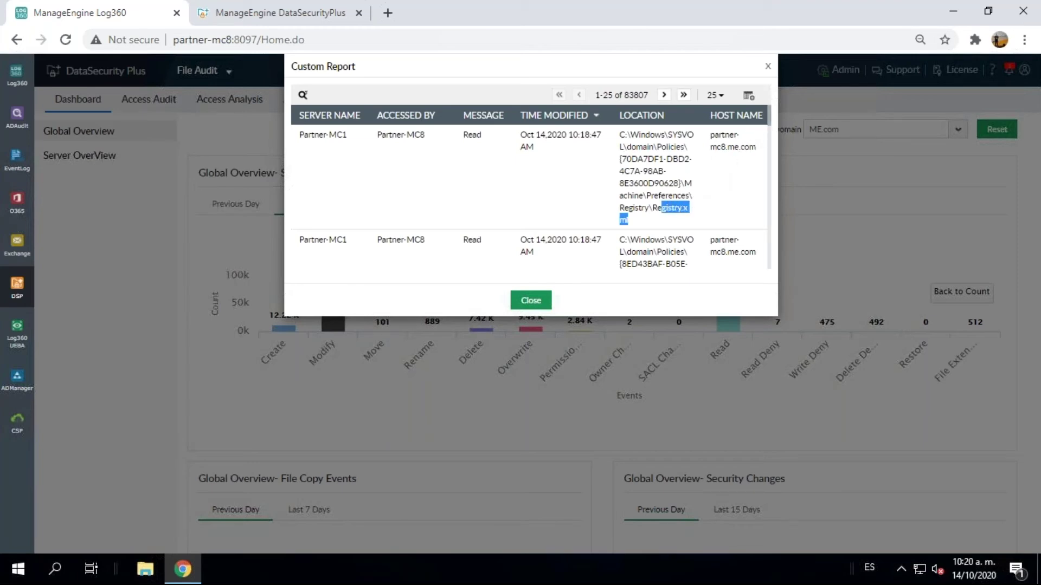
pyautogui.moveTo(769, 128); pyautogui.dragTo(769, 138)
pyautogui.scroll(-3, 770, 138)
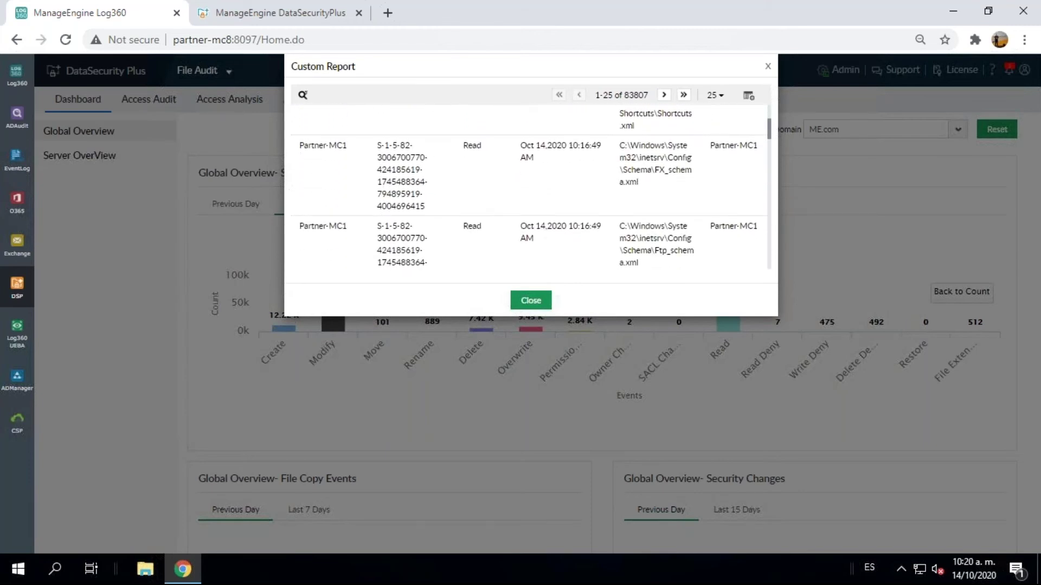
pyautogui.moveTo(769, 140); pyautogui.dragTo(769, 183)
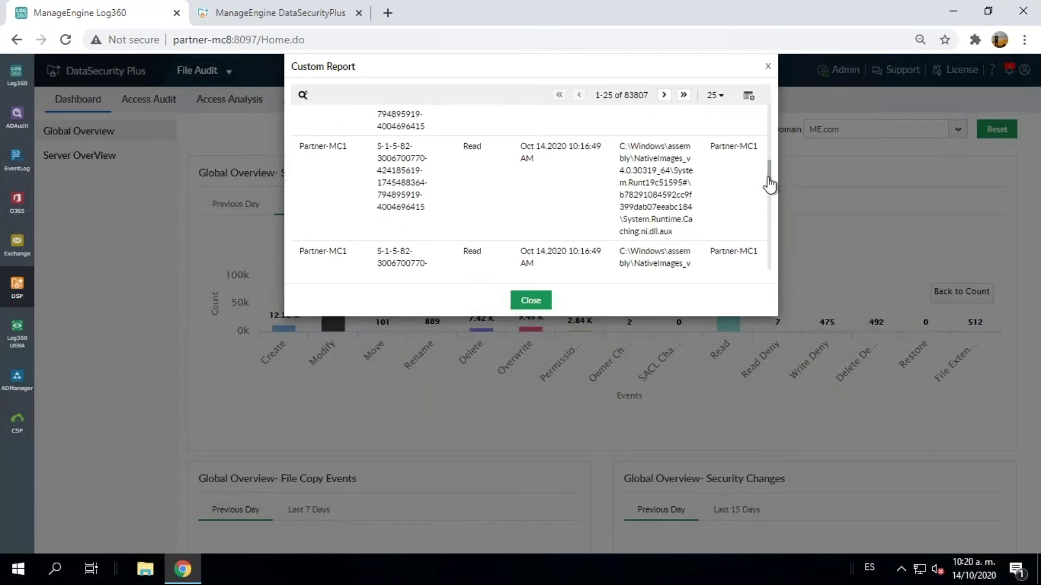
pyautogui.click(767, 68)
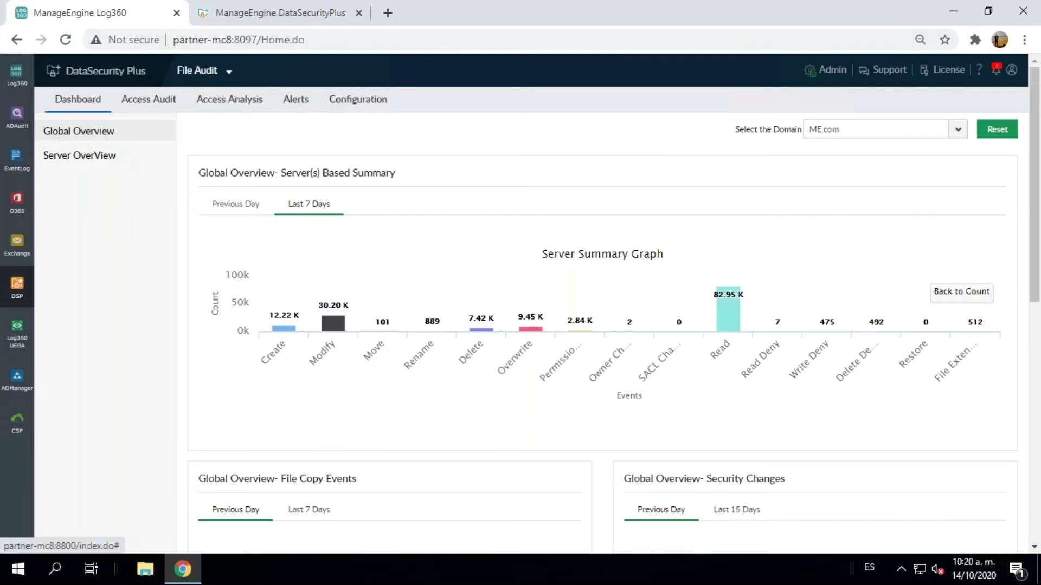
# Switch to File Analysis, view Partner-MC1's storage overview and open the All Files storage report
pyautogui.click(208, 71)
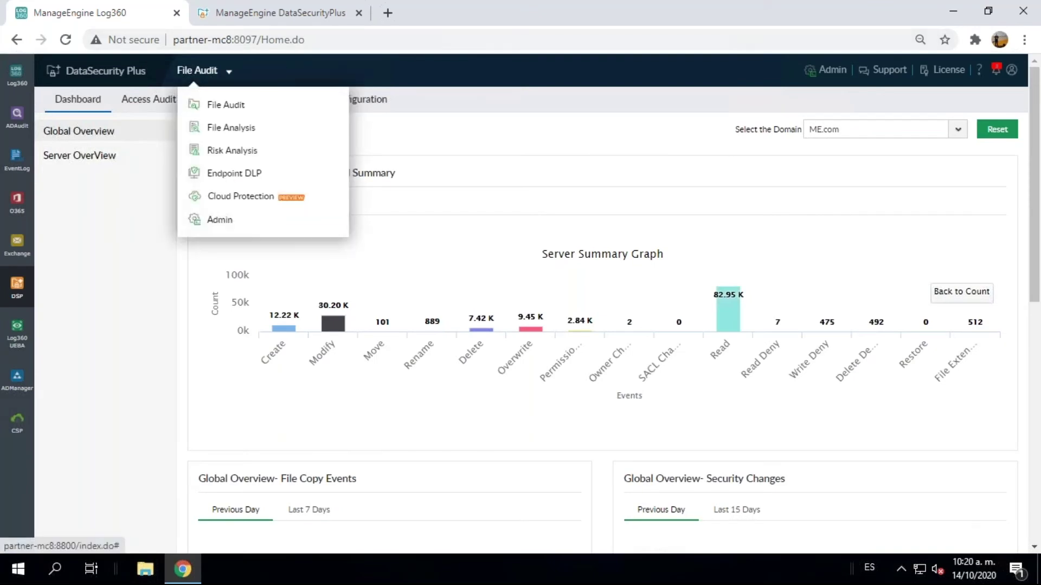
pyautogui.click(231, 132)
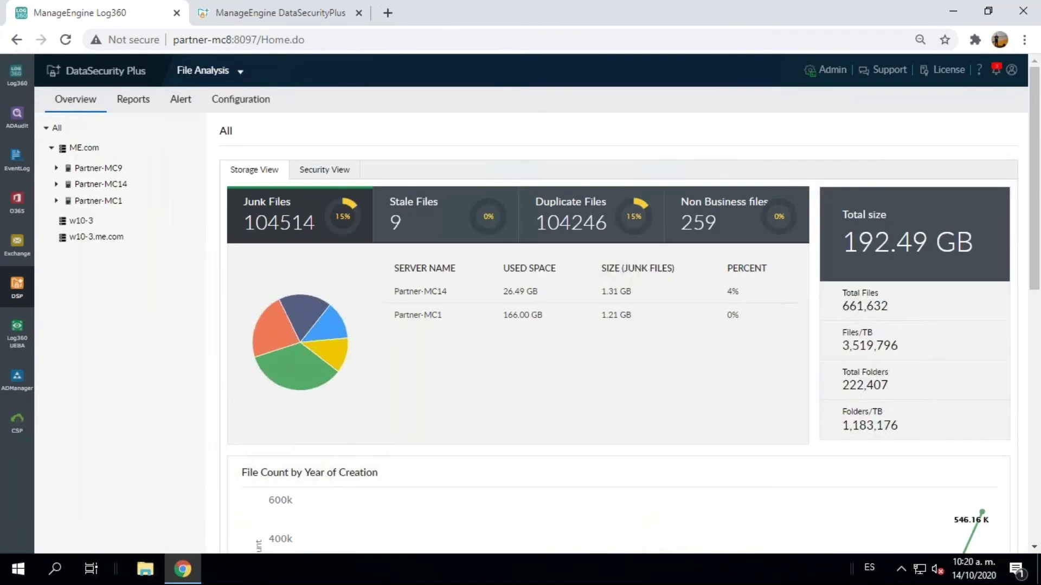
pyautogui.click(103, 201)
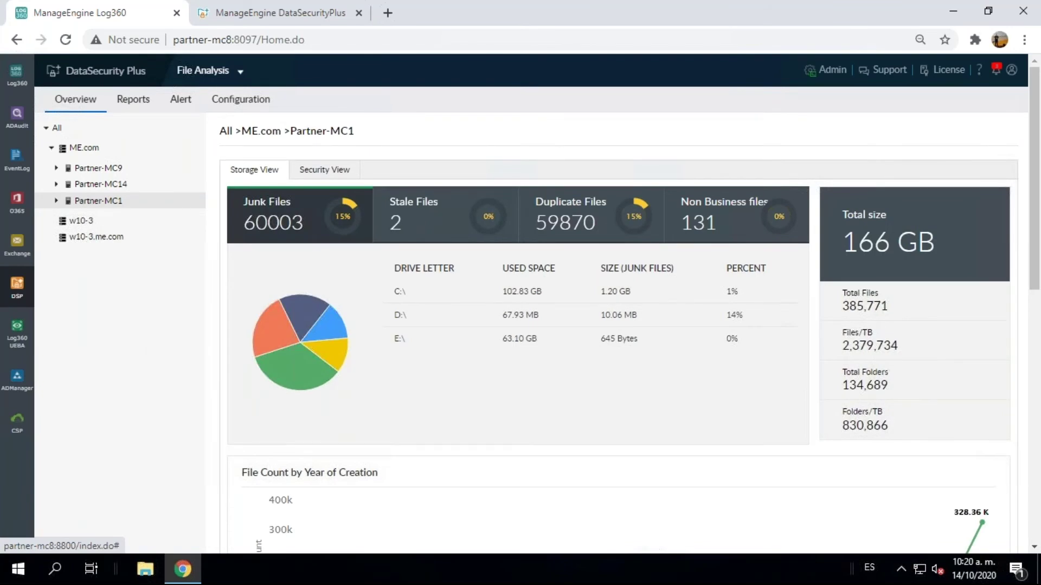
pyautogui.click(134, 103)
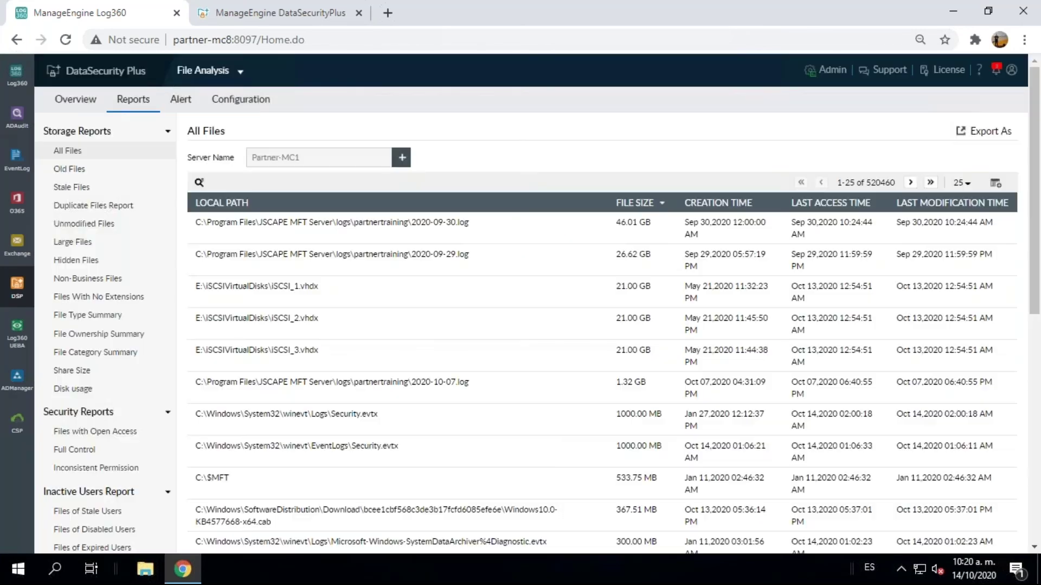
# Return to the File Analysis overview, expand Partner-MC1's drives and review its storage charts, top users and disks with low space
pyautogui.click(80, 104)
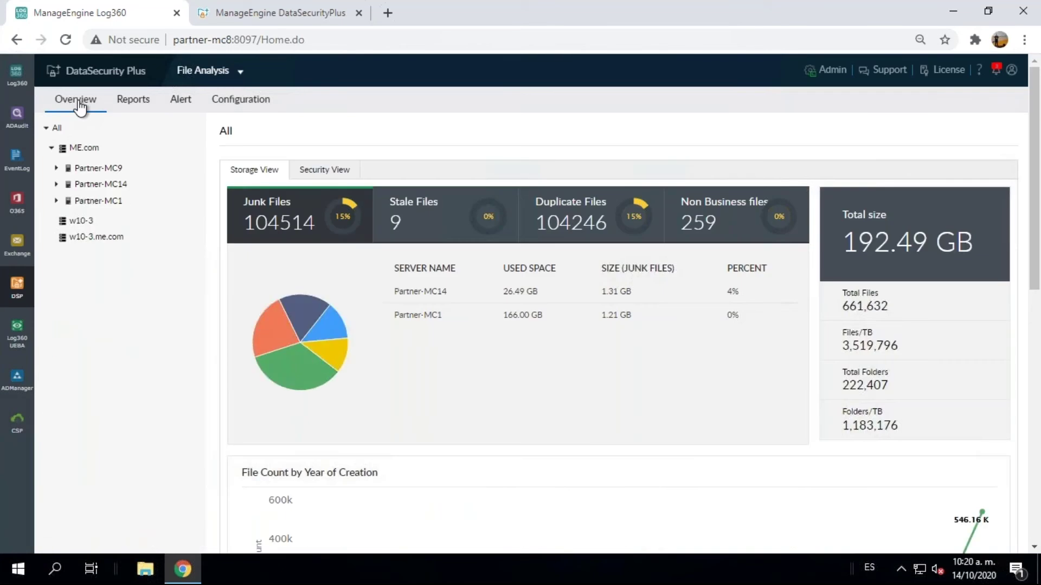
pyautogui.click(57, 201)
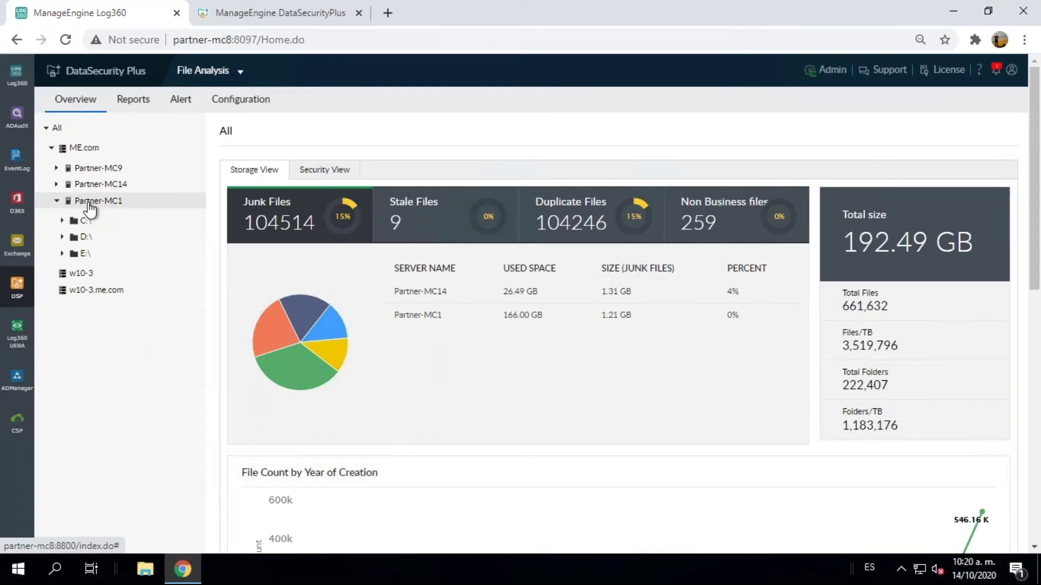
pyautogui.click(89, 205)
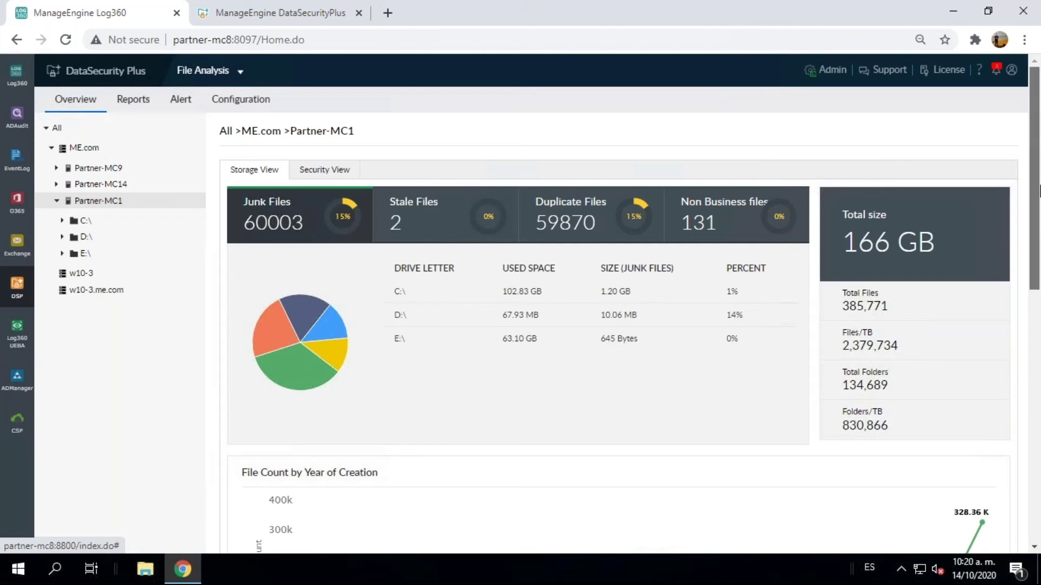
pyautogui.scroll(-3, 1038, 189)
pyautogui.moveTo(1039, 237); pyautogui.dragTo(1039, 399)
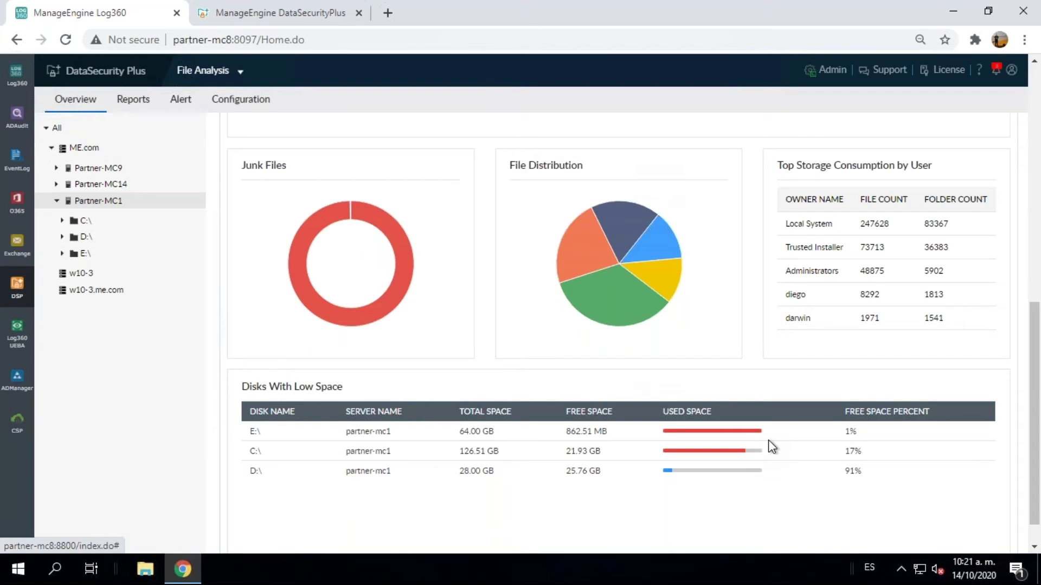
# Return to the File Analysis reports and review Partner-MC1's All Files, Hidden Files and Old Files storage reports
pyautogui.scroll(10, 1040, 347)
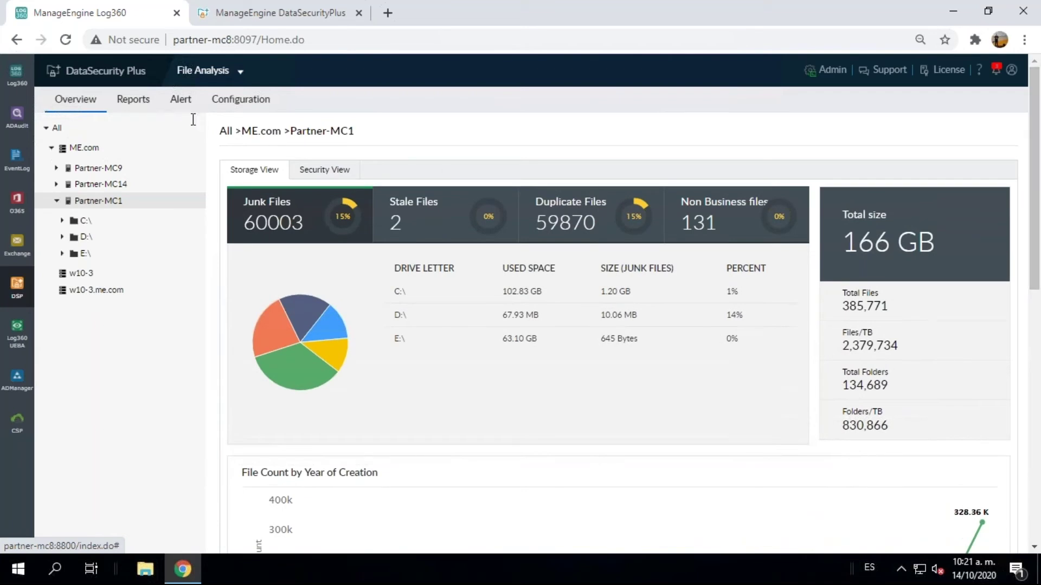
pyautogui.click(133, 99)
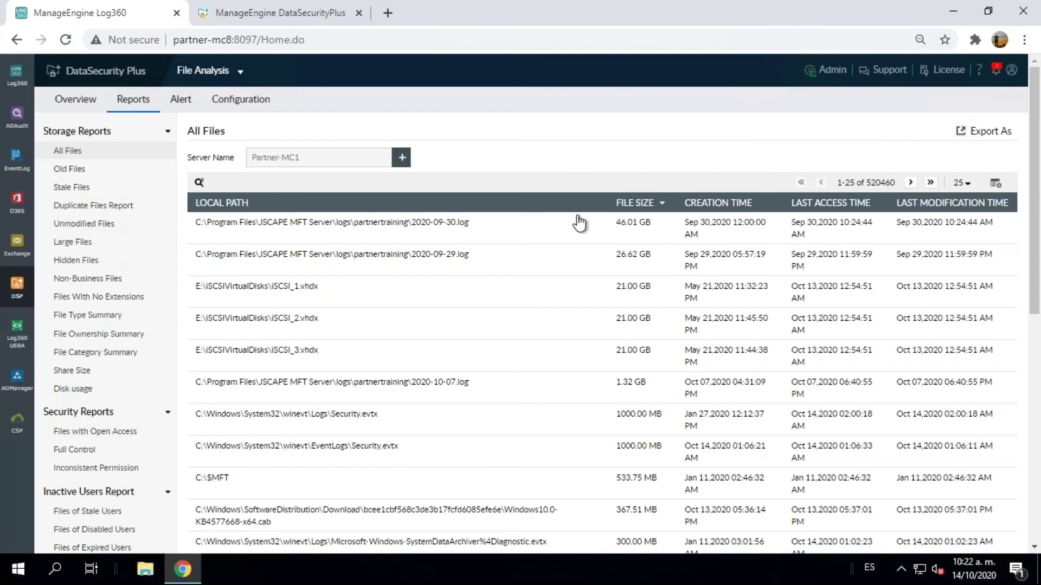
pyautogui.rightClick(415, 223)
pyautogui.click(390, 227)
pyautogui.click(102, 268)
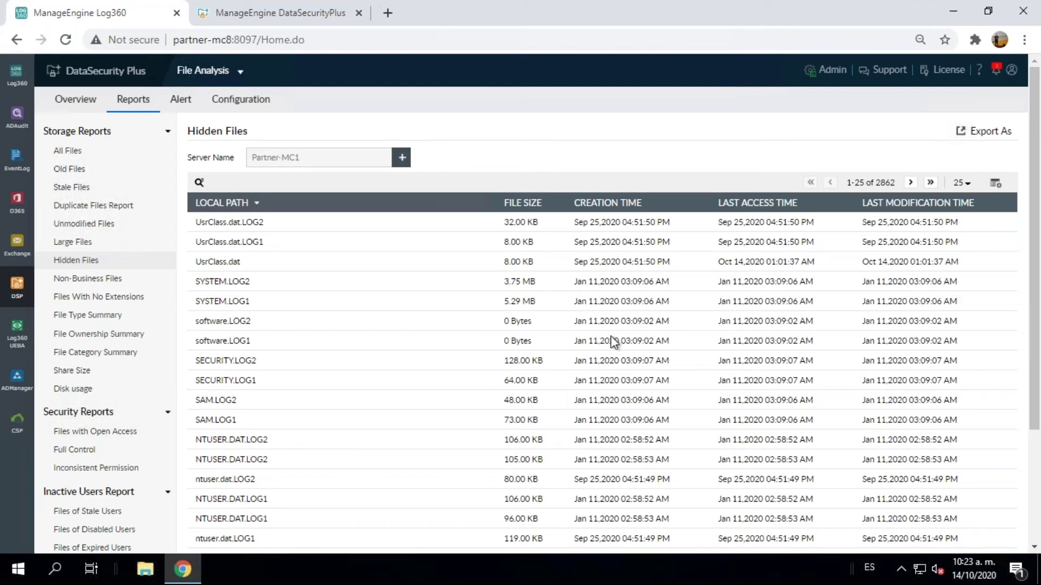
pyautogui.click(71, 169)
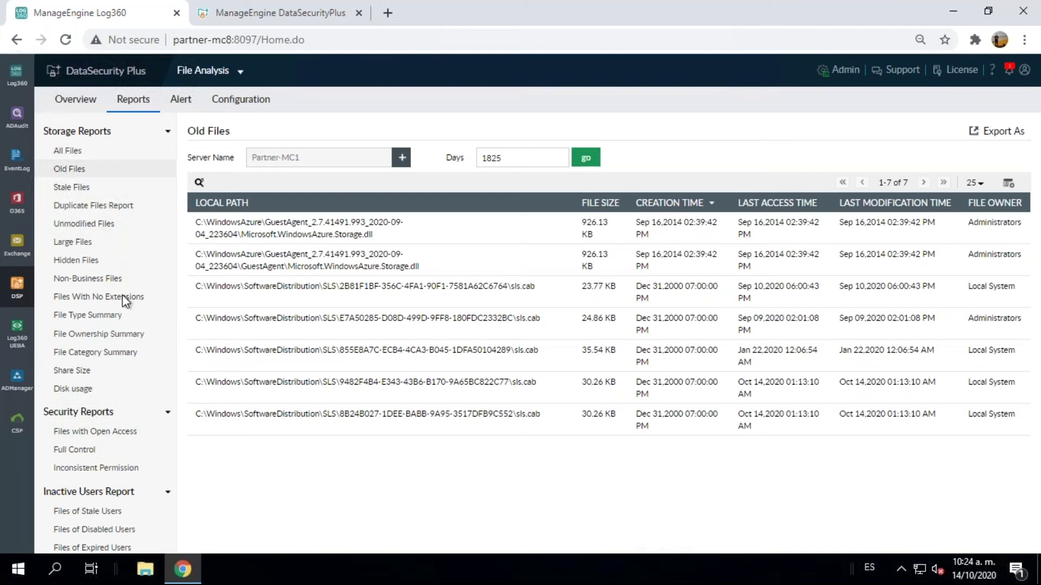
# Inspect the copies of pepflashplayer.dll in the Duplicate Files Report, mark the second copy for deletion, and cancel without deleting it
pyautogui.click(83, 207)
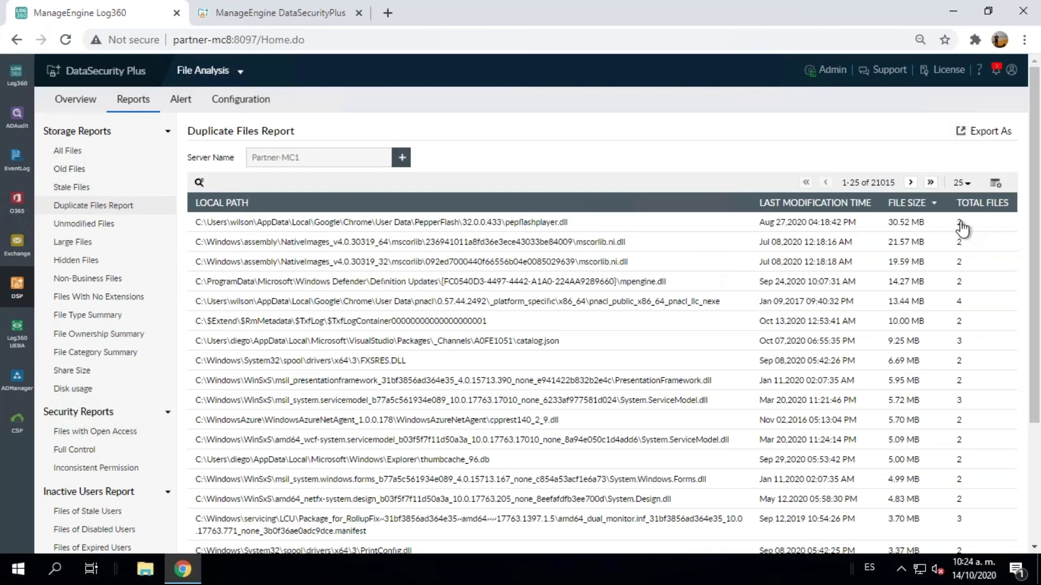
pyautogui.click(462, 219)
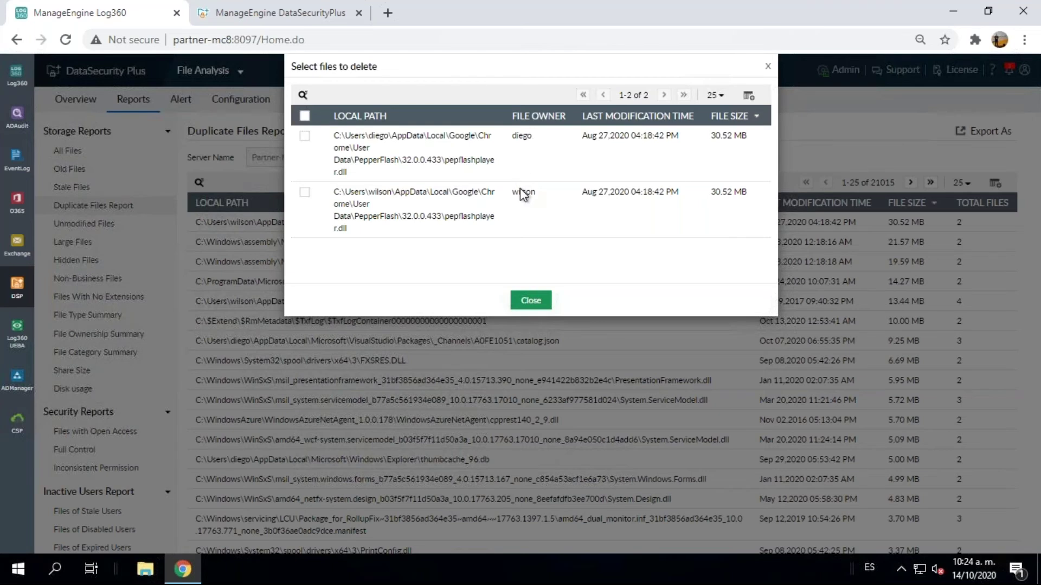
pyautogui.click(305, 192)
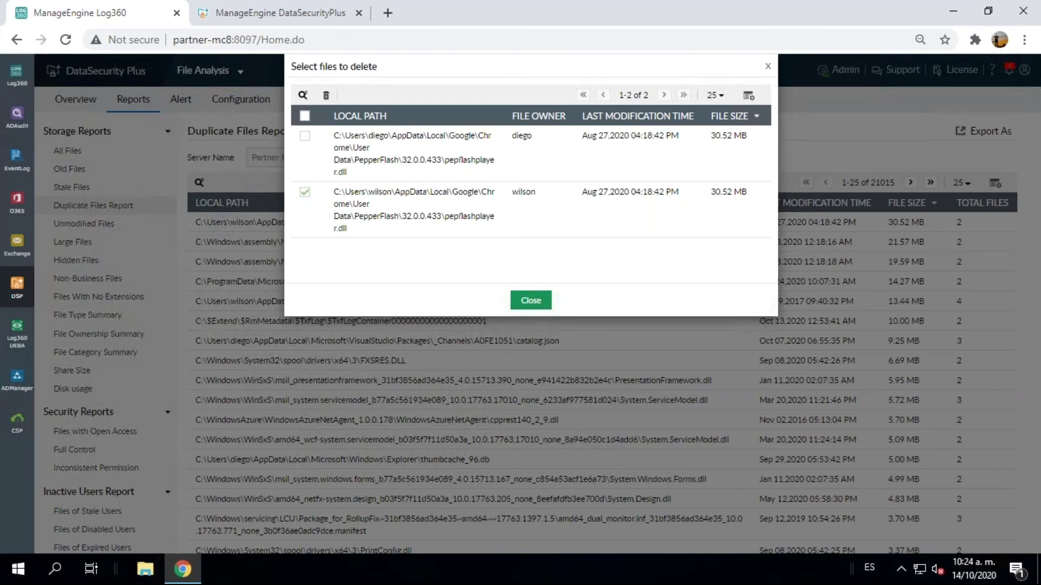
pyautogui.click(326, 96)
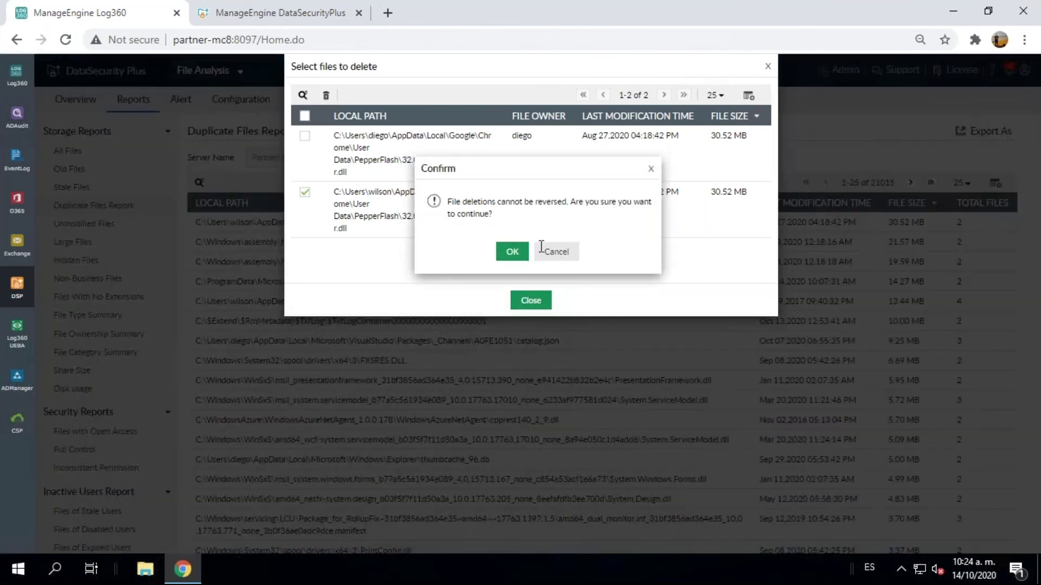
pyautogui.click(557, 253)
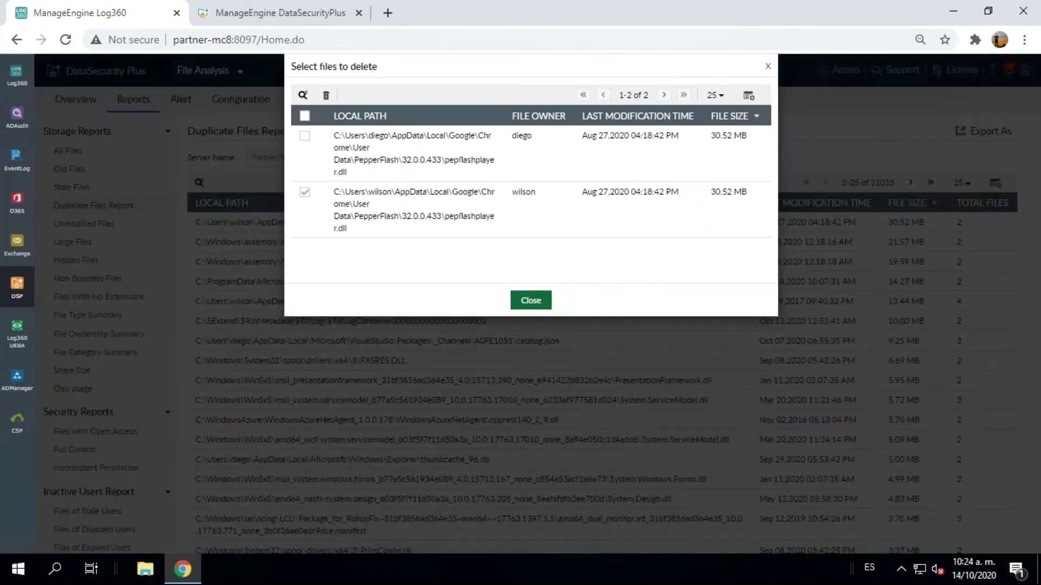
pyautogui.press('Escape')
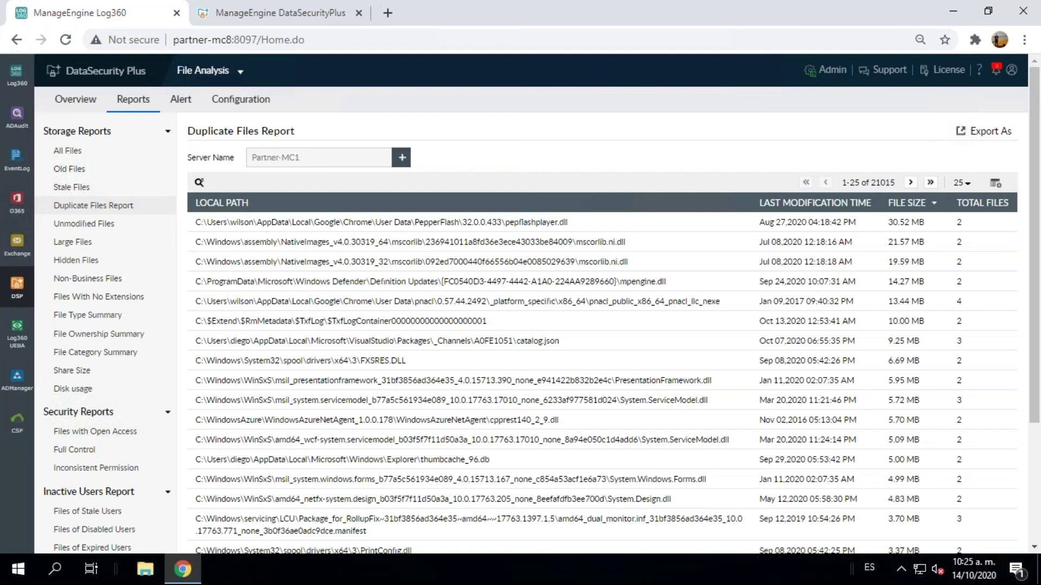
# Switch to Risk Analysis and open the most recently scanned messages.json record from the All Records report
pyautogui.click(223, 68)
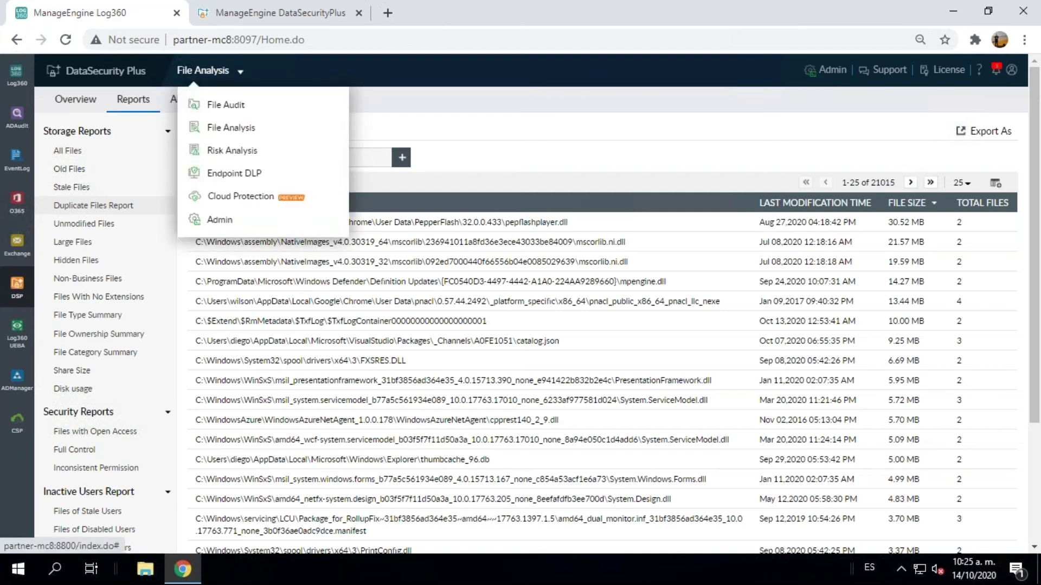
pyautogui.click(225, 153)
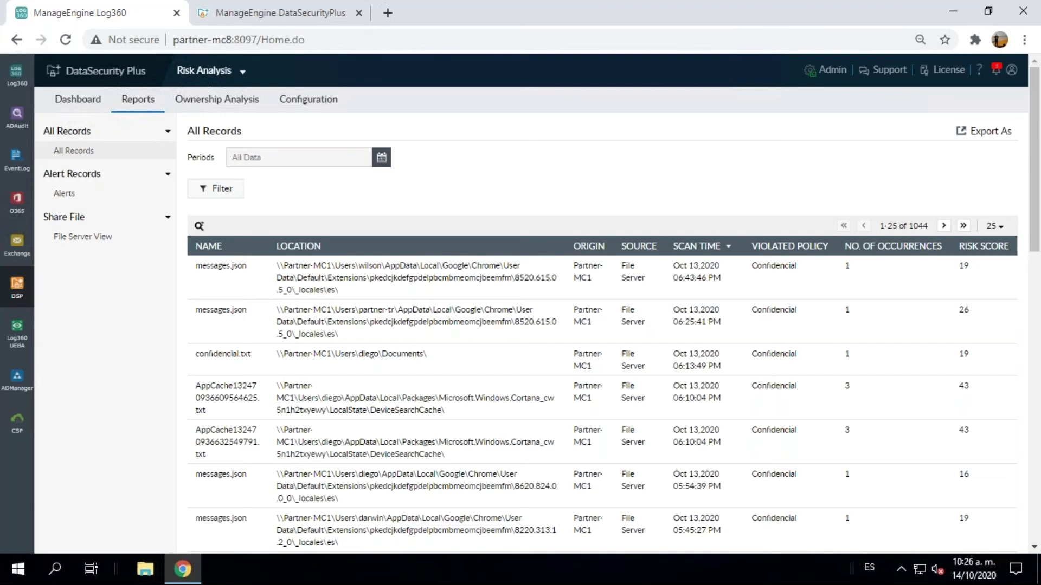
pyautogui.click(364, 282)
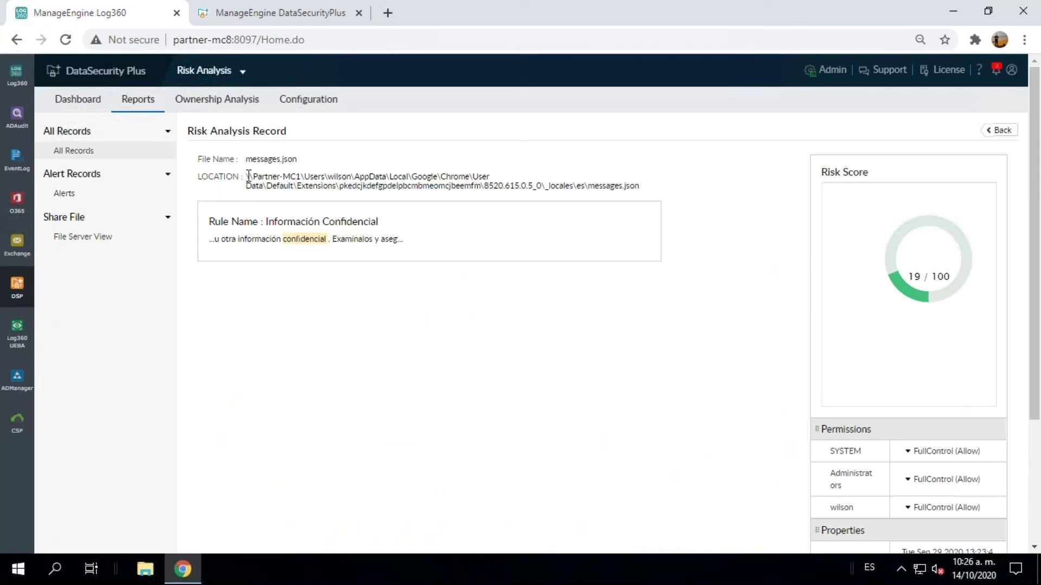
# Examine the messages.json record's file location and the text matched by the Información Confidencial rule
pyautogui.moveTo(248, 177); pyautogui.dragTo(383, 173)
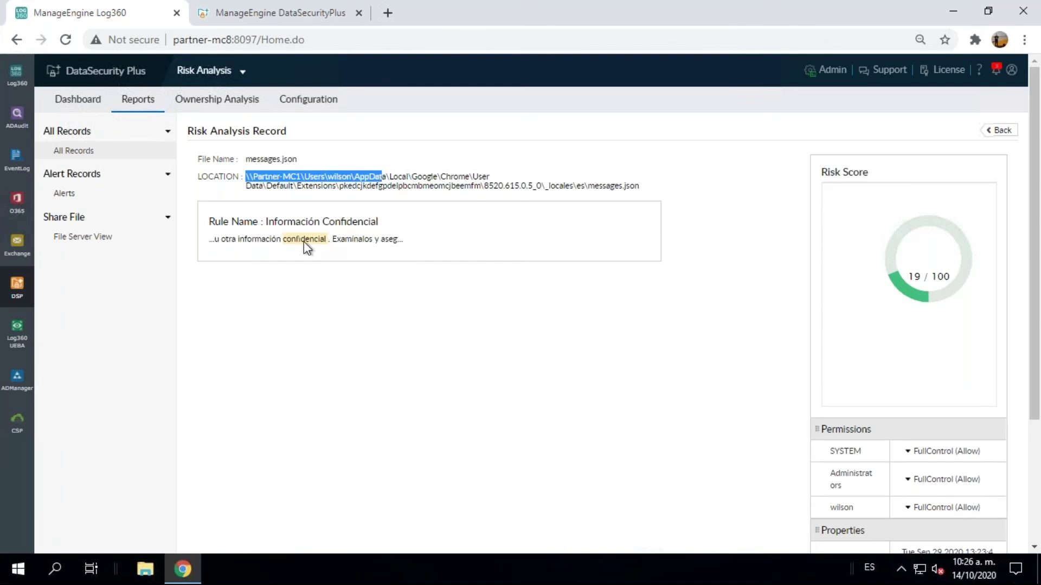
pyautogui.moveTo(283, 239); pyautogui.dragTo(324, 243)
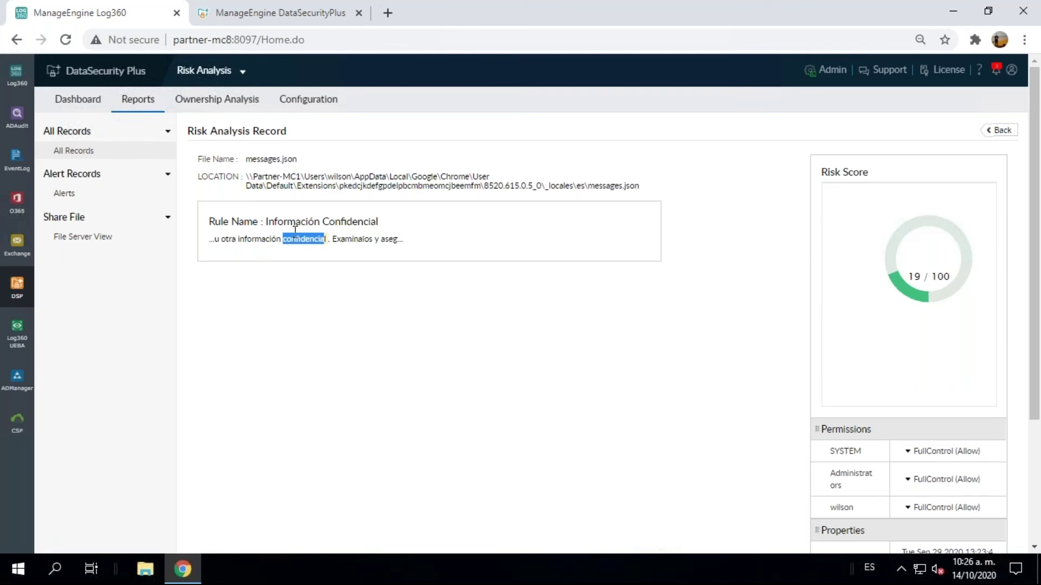
pyautogui.click(258, 181)
pyautogui.moveTo(259, 181); pyautogui.dragTo(480, 175)
pyautogui.click(472, 176)
pyautogui.moveTo(323, 177); pyautogui.dragTo(353, 175)
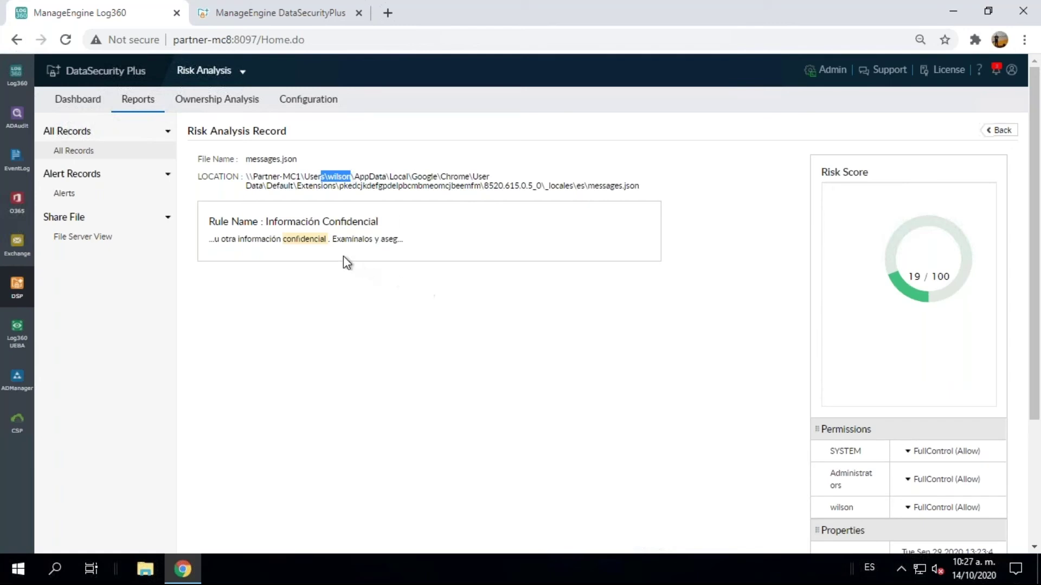
pyautogui.moveTo(219, 239); pyautogui.dragTo(403, 240)
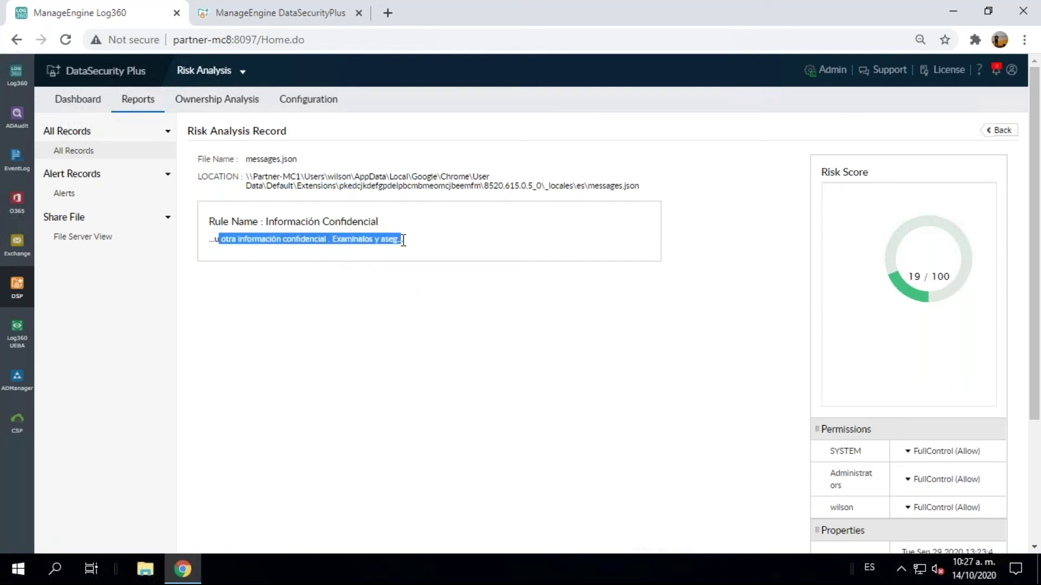
pyautogui.click(313, 236)
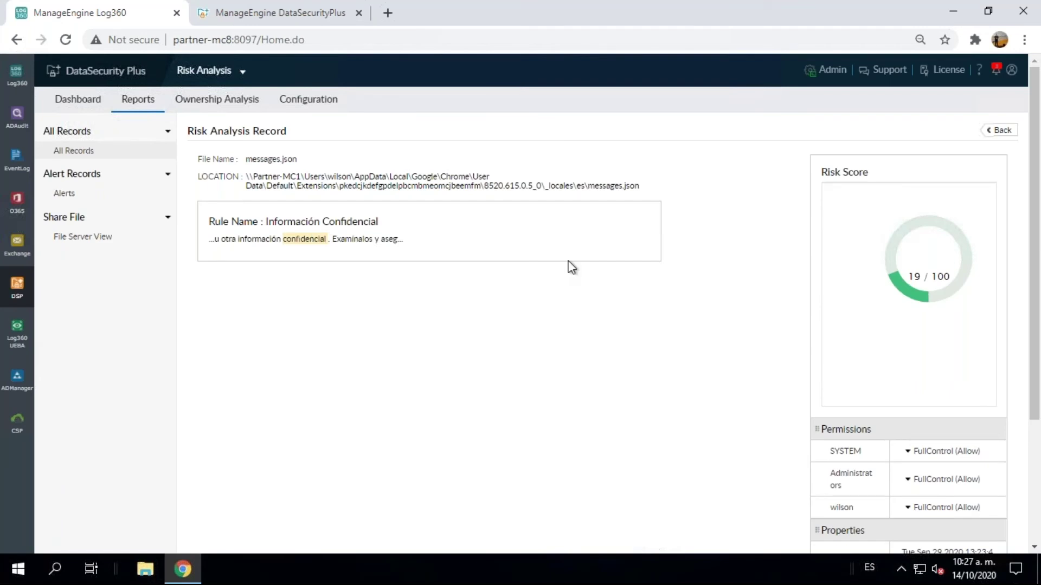
# Review the messages.json record's permissions and its creation, last accessed and last modified times, and return to the record's beginning
pyautogui.moveTo(1036, 212); pyautogui.dragTo(1035, 304)
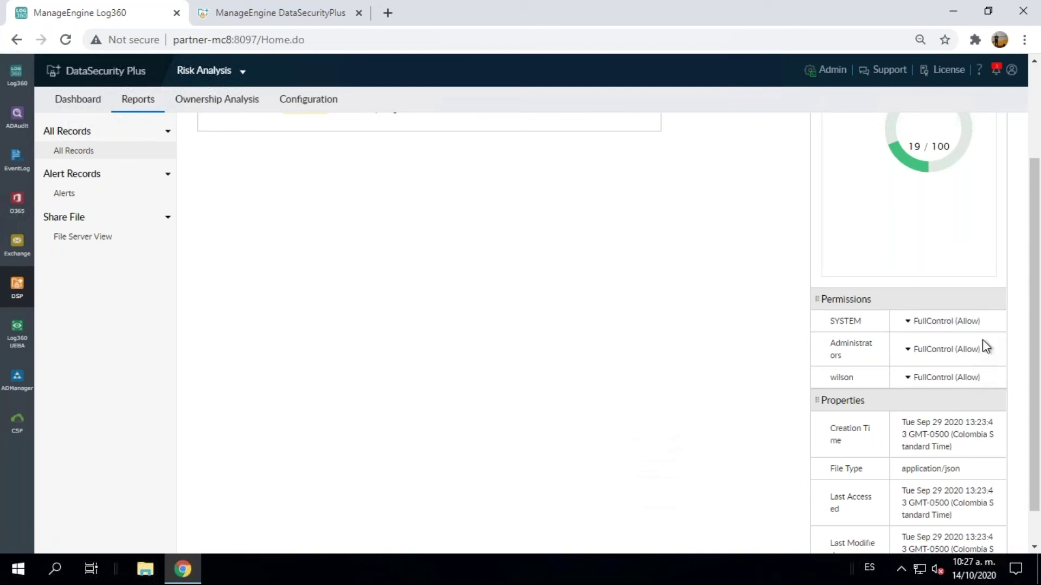
pyautogui.moveTo(1034, 326); pyautogui.dragTo(1014, 378)
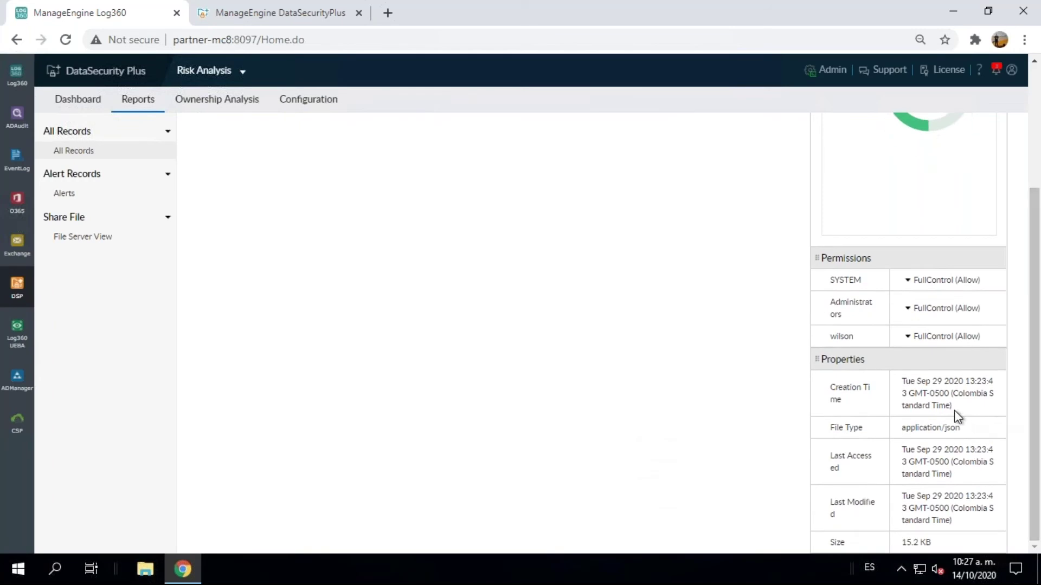
pyautogui.moveTo(952, 407); pyautogui.dragTo(901, 381)
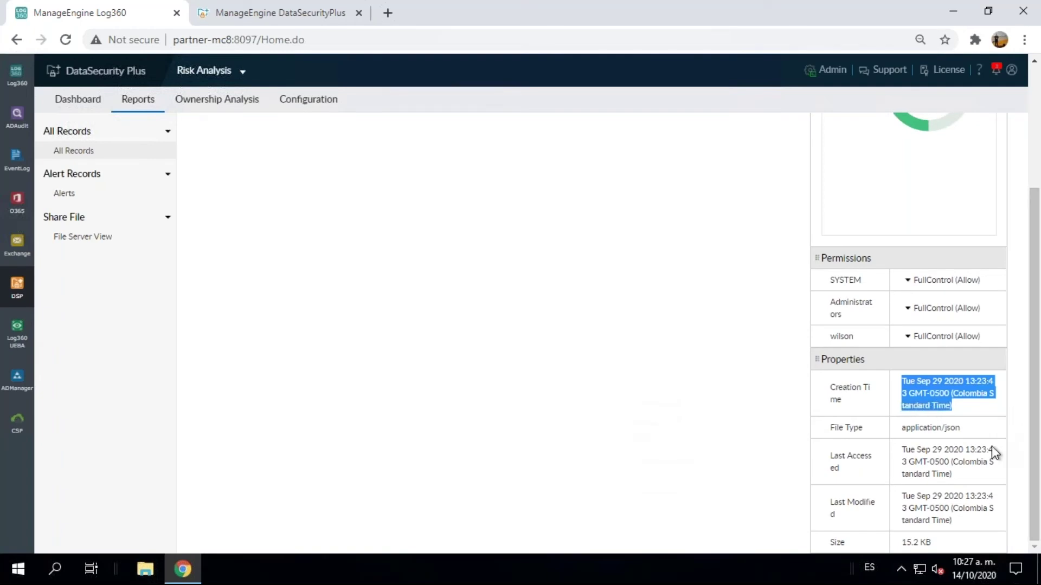
pyautogui.moveTo(925, 448); pyautogui.dragTo(959, 448)
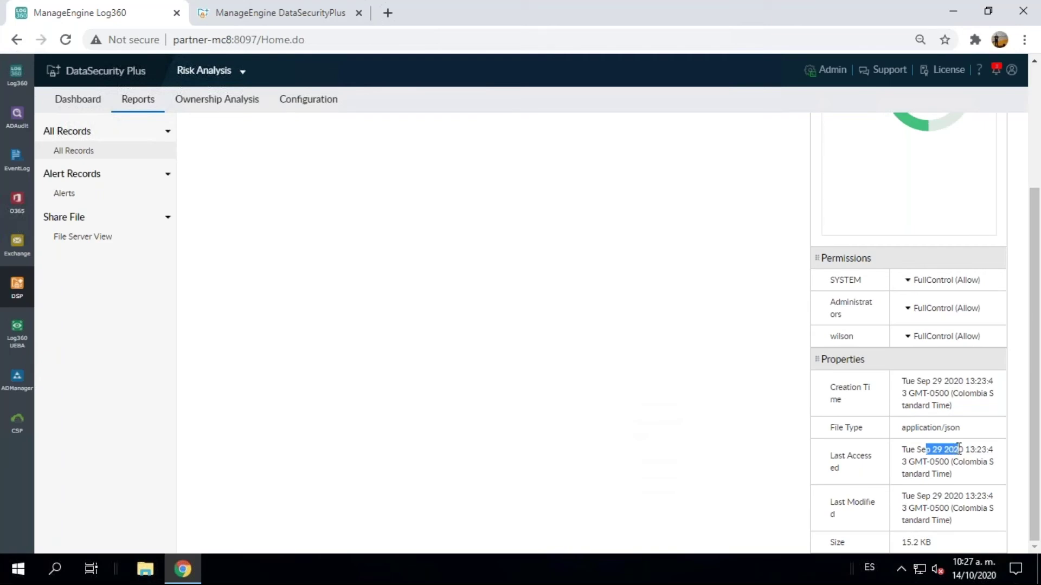
pyautogui.click(911, 494)
pyautogui.moveTo(911, 494); pyautogui.dragTo(968, 495)
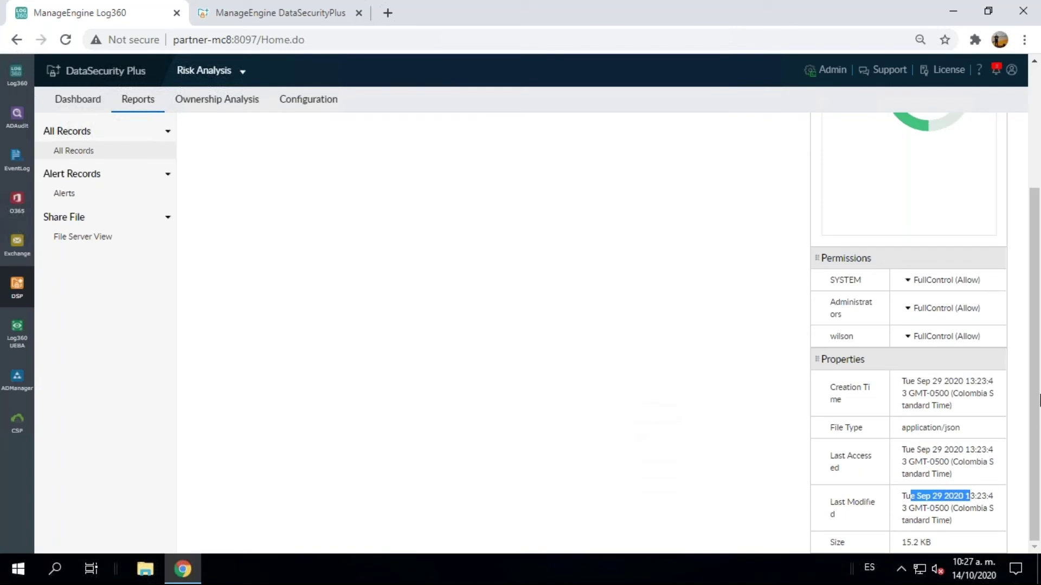
pyautogui.moveTo(1038, 377); pyautogui.dragTo(1039, 267)
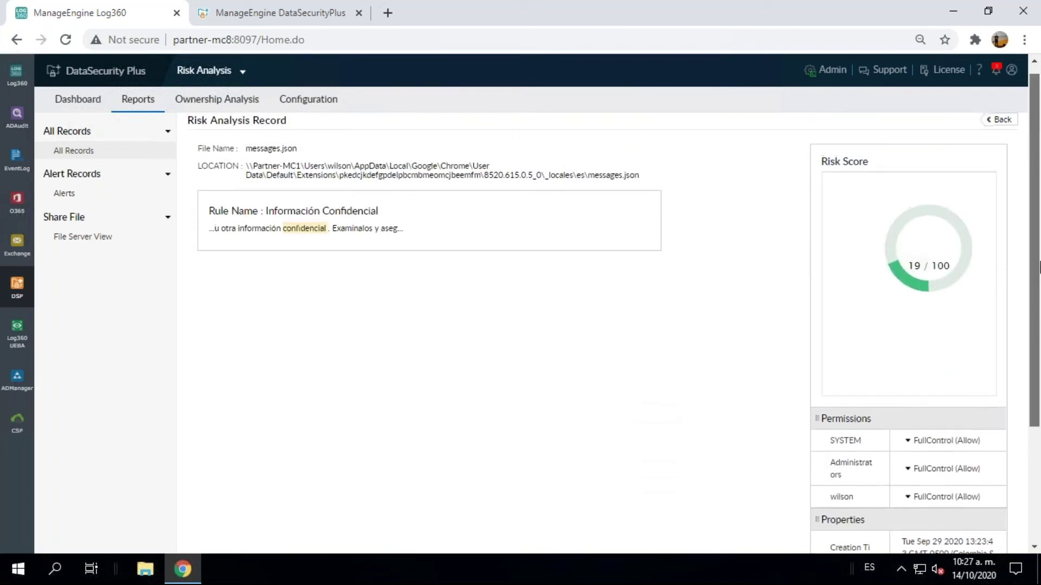
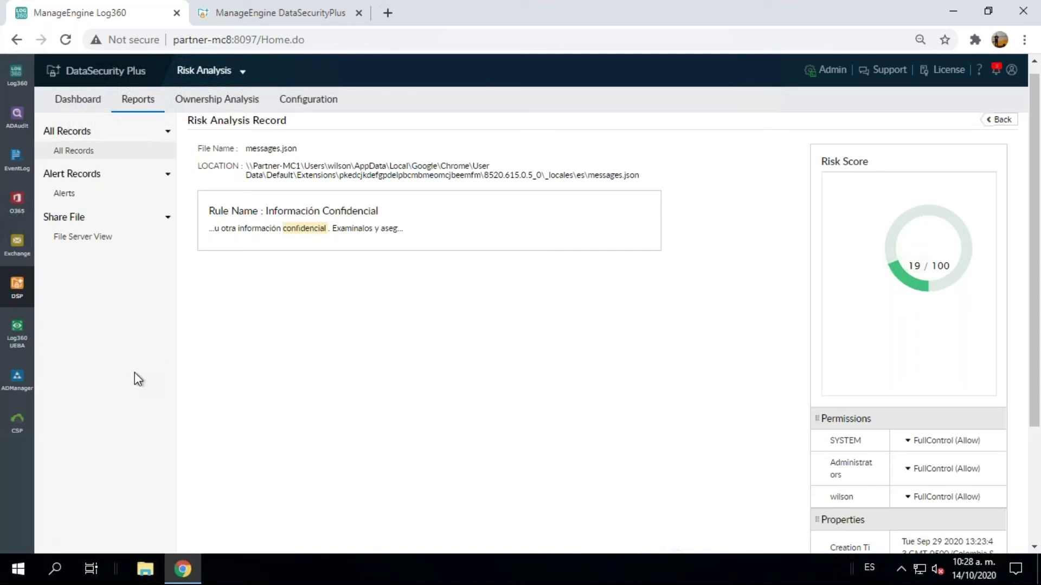
# Switch to Cloud Security Plus and open the Recent VM Instance Changes report under Google's Compute reports
pyautogui.click(14, 431)
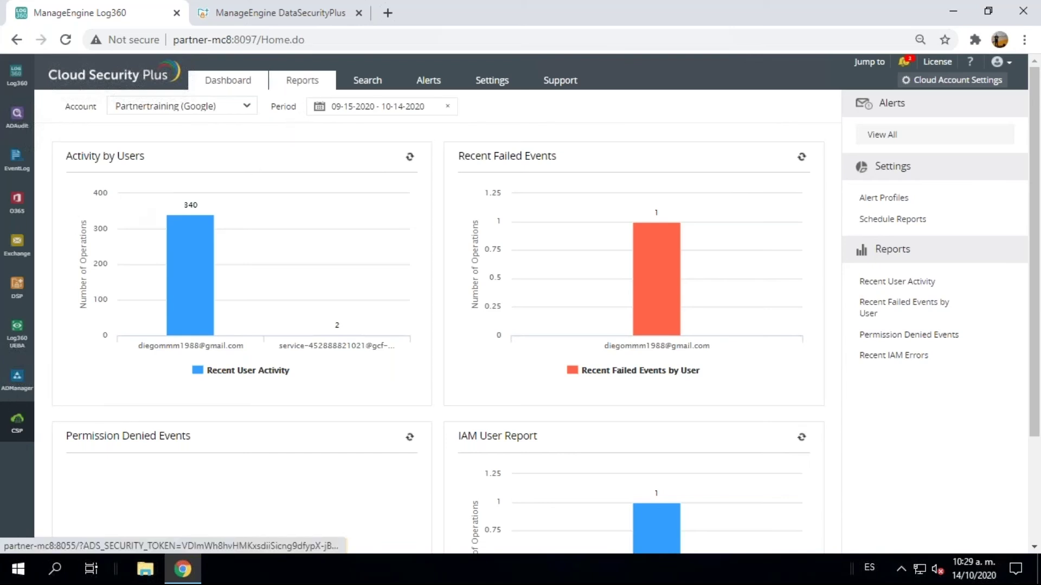
pyautogui.click(302, 80)
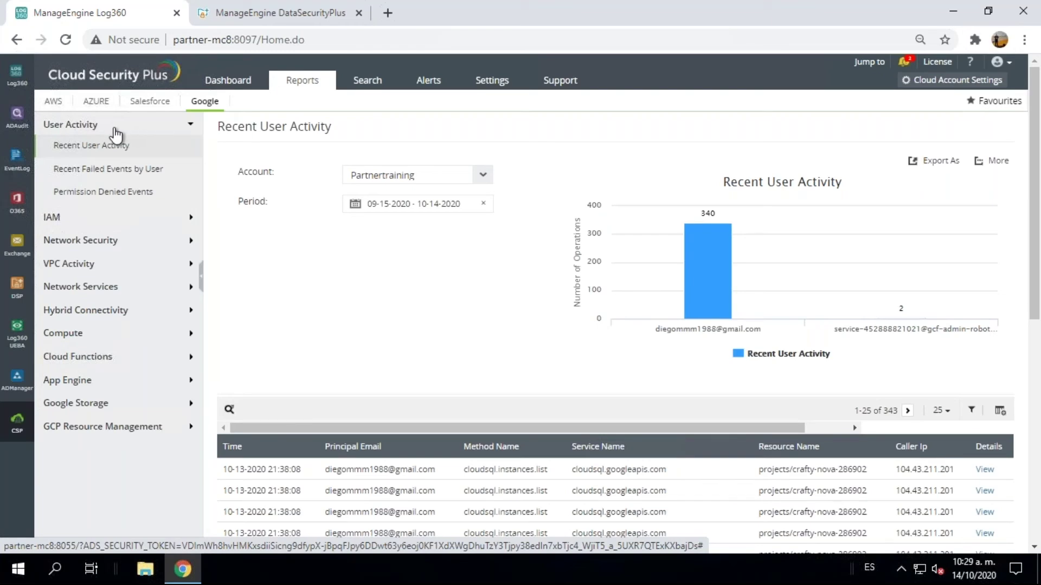
pyautogui.click(90, 126)
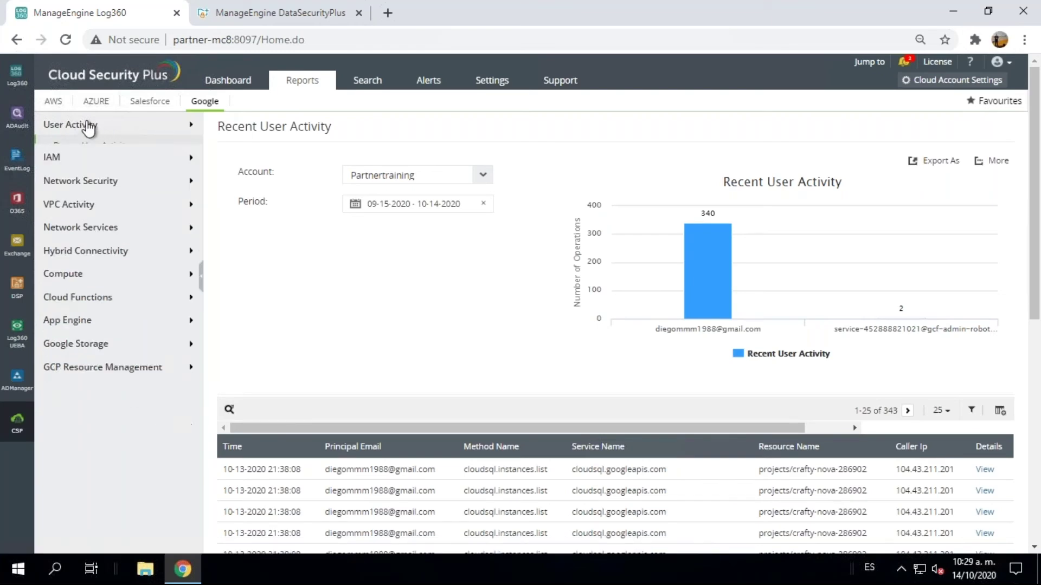
pyautogui.click(71, 264)
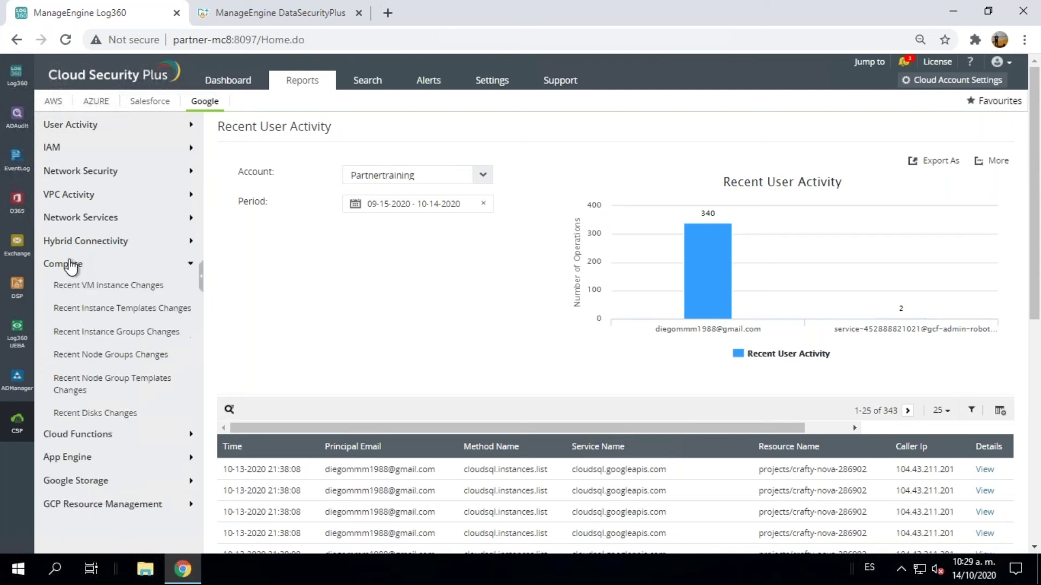
pyautogui.click(91, 285)
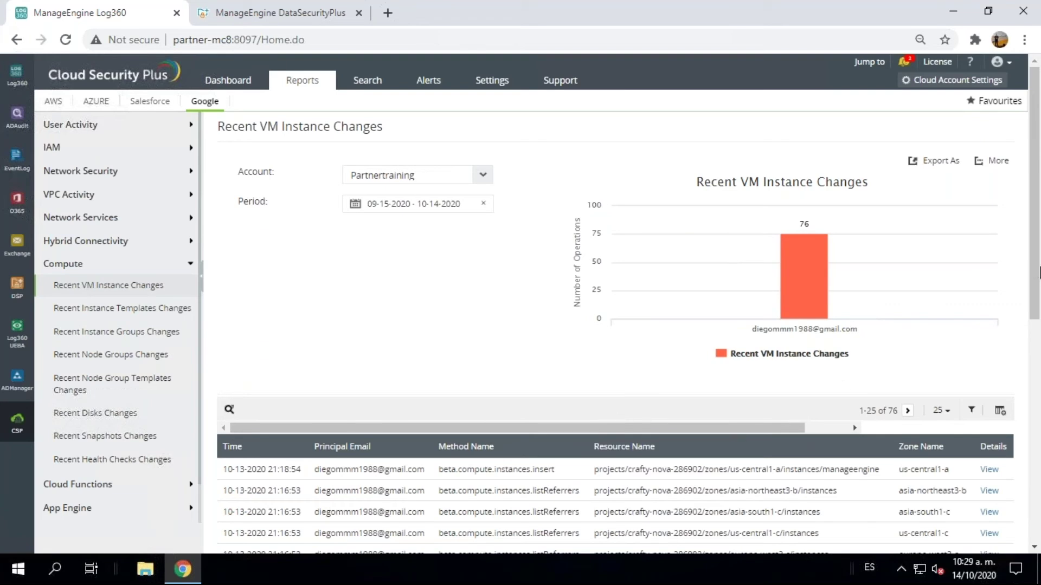
# Open the details of the beta.compute.instances.insert event, expand protoPayload and its status, and highlight the status message
pyautogui.scroll(-1, 1039, 269)
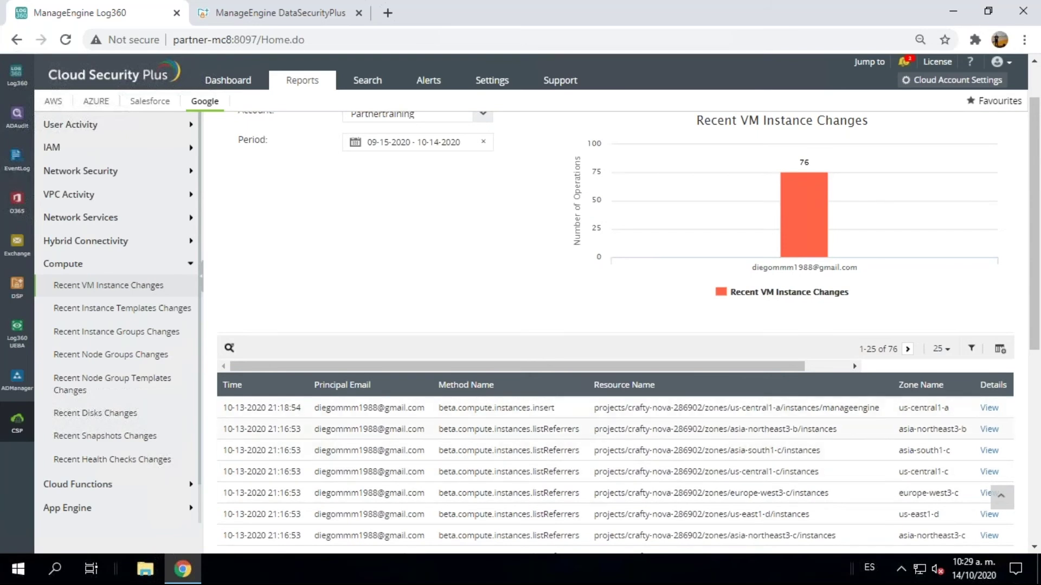
pyautogui.click(990, 410)
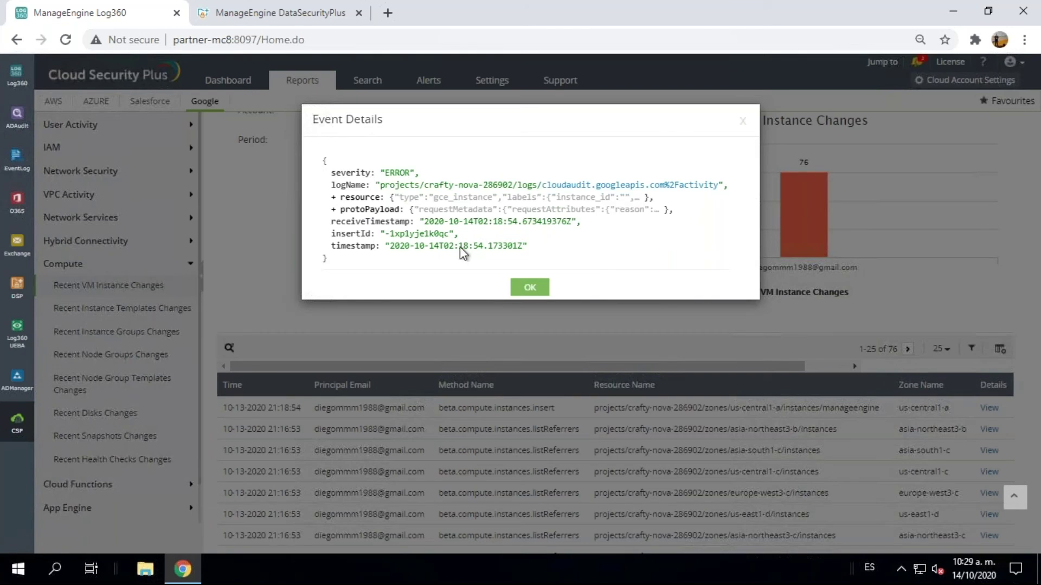
pyautogui.click(343, 213)
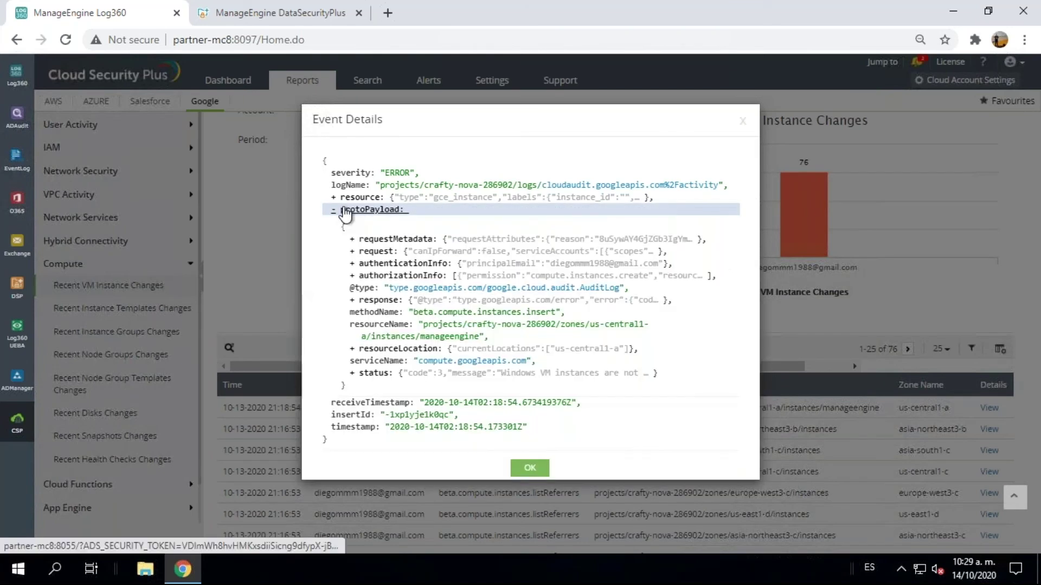
pyautogui.click(376, 374)
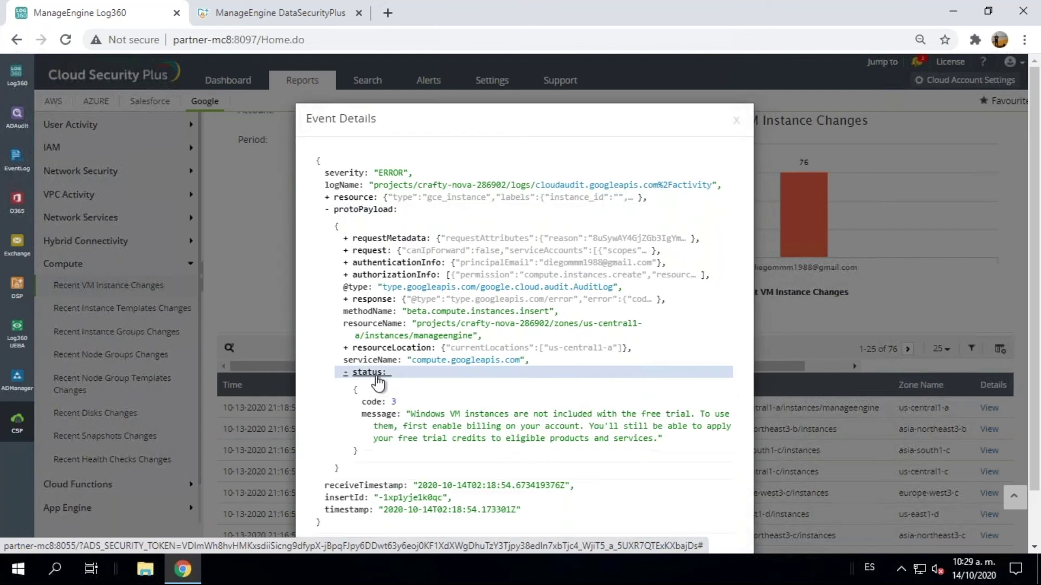
pyautogui.moveTo(409, 415); pyautogui.dragTo(659, 440)
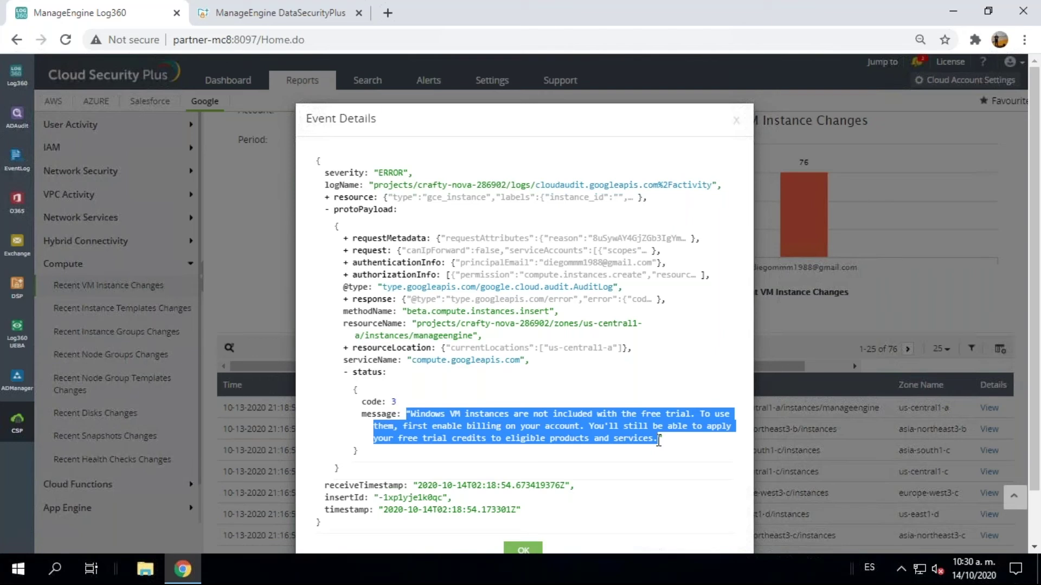
# Close the VM instance event's details and open the Recent Disks Changes report under Compute
pyautogui.click(610, 385)
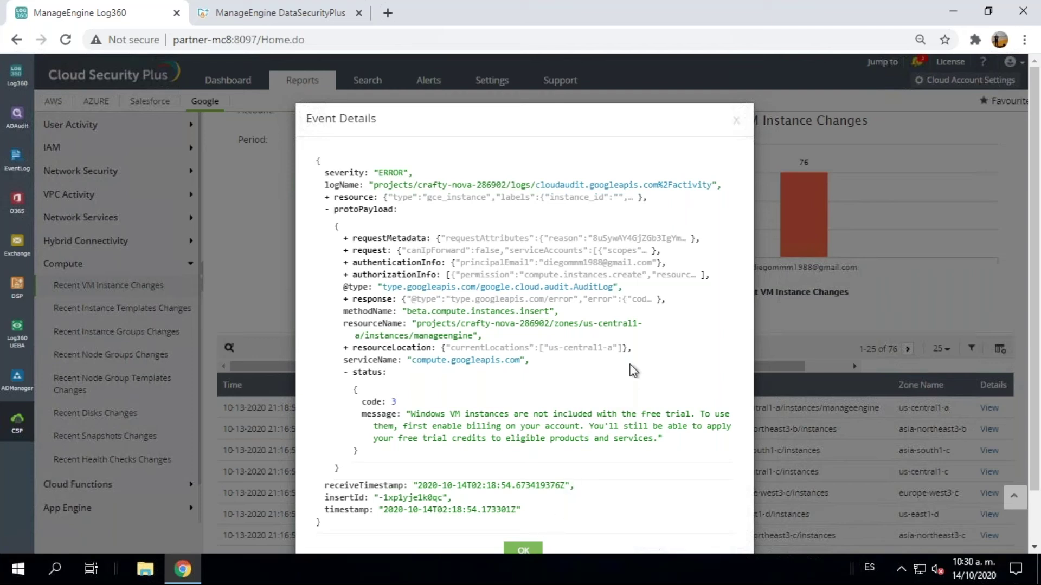
pyautogui.click(736, 120)
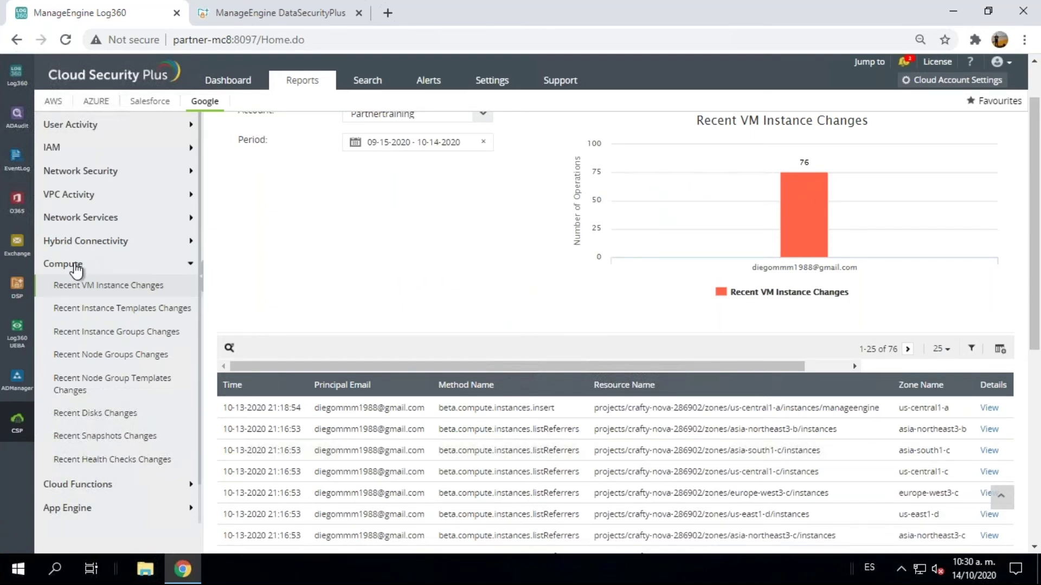
pyautogui.click(101, 420)
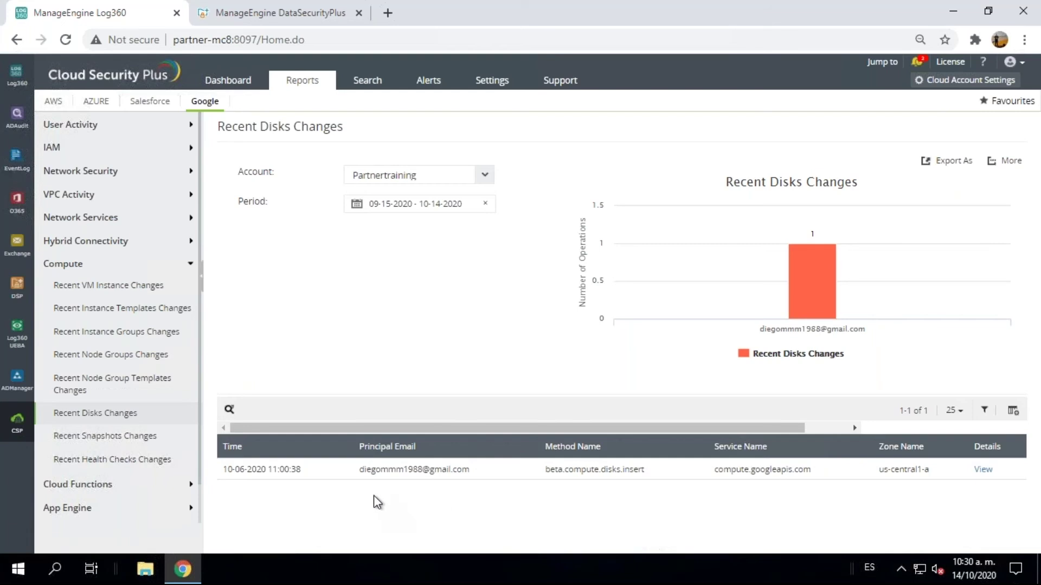
# Review the beta.compute.disks.insert event's details, expanding its operation and resource sections, and close them
pyautogui.click(981, 470)
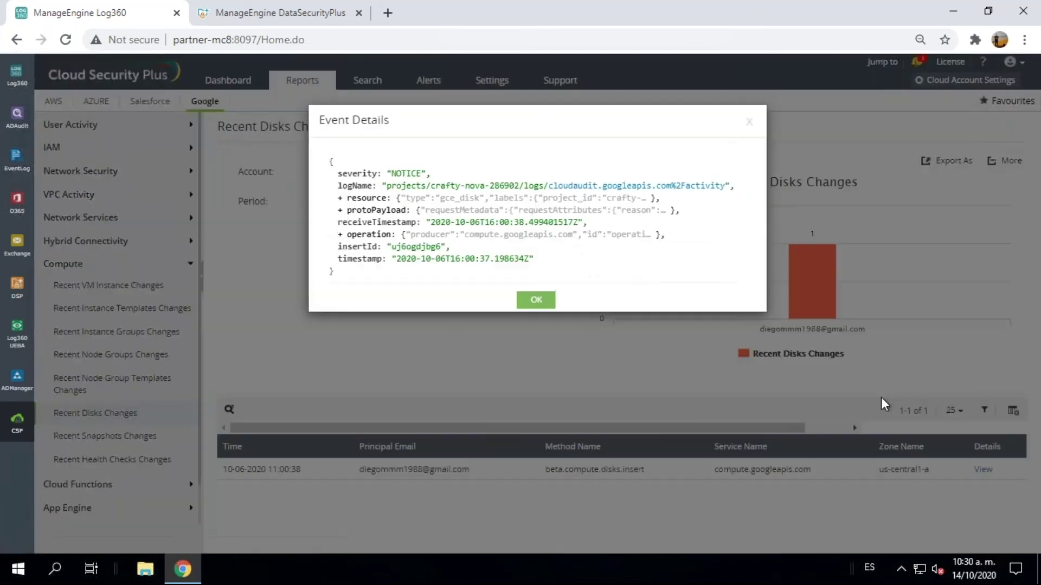
pyautogui.click(367, 236)
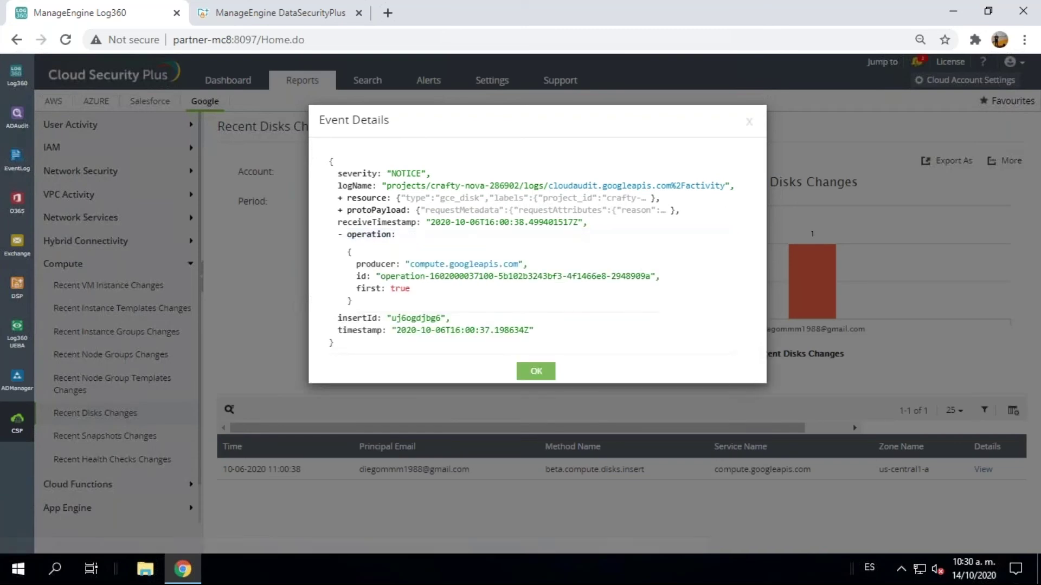
pyautogui.click(366, 199)
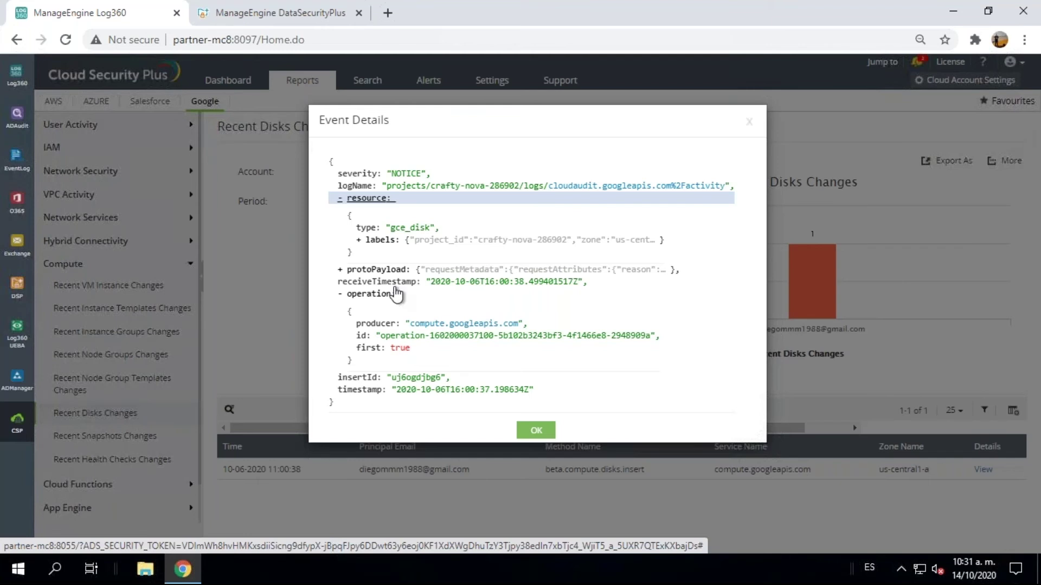
pyautogui.click(536, 430)
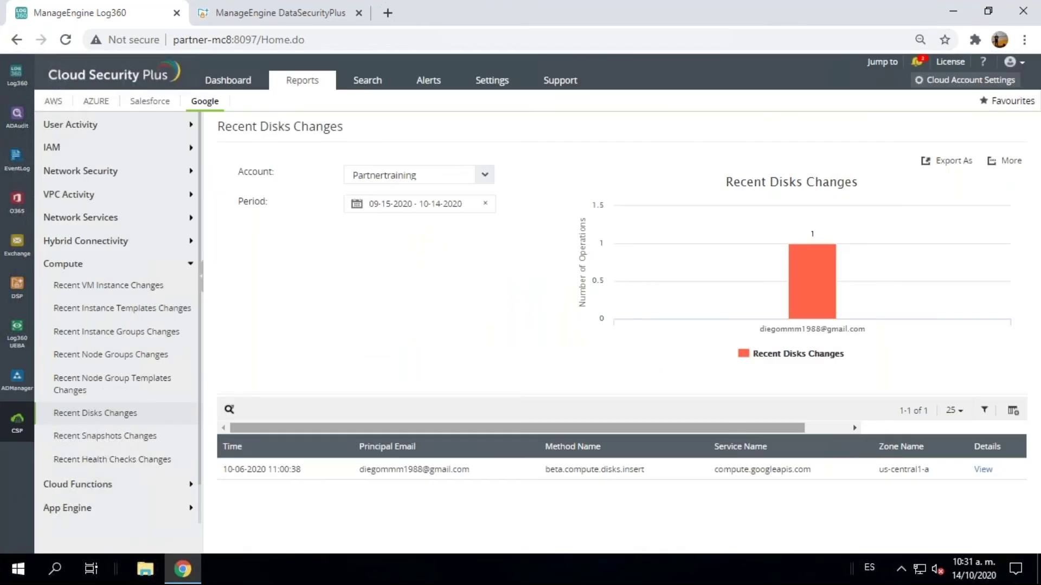
# Open the Recent Cloud Functions Changes report and bring the table's Details column into view
pyautogui.click(77, 488)
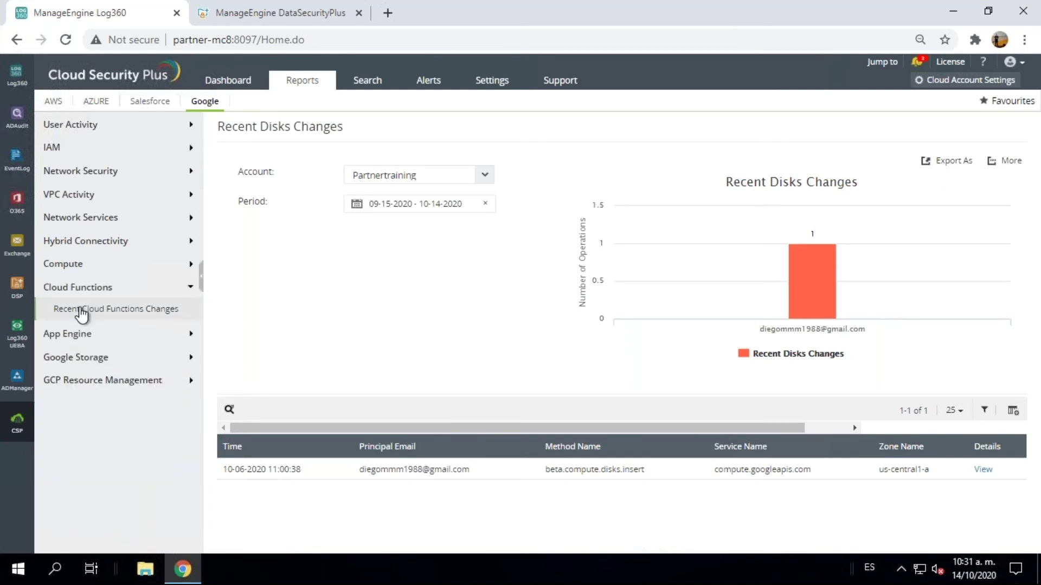
pyautogui.click(81, 310)
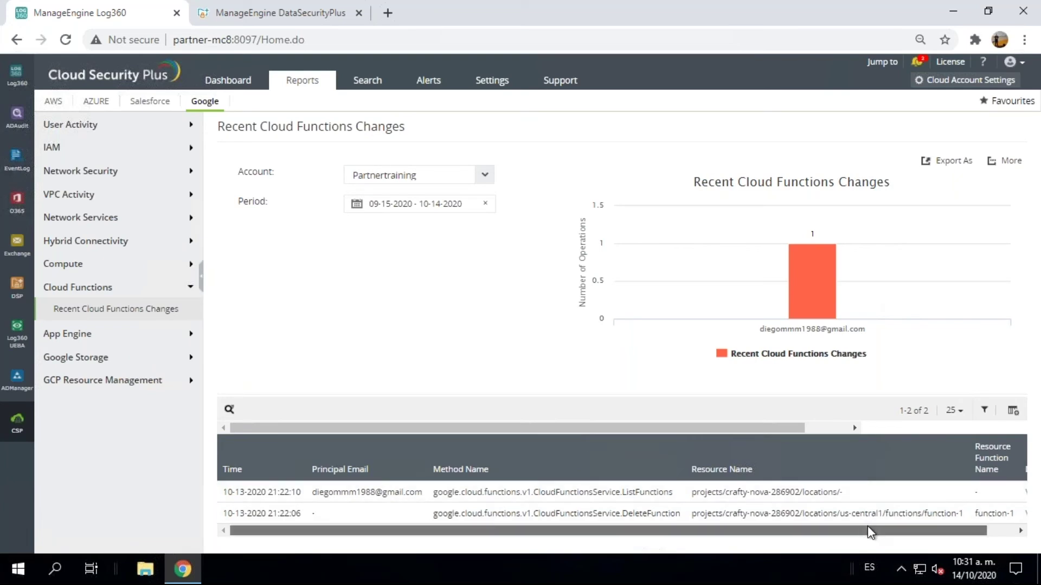
pyautogui.moveTo(864, 530); pyautogui.dragTo(912, 528)
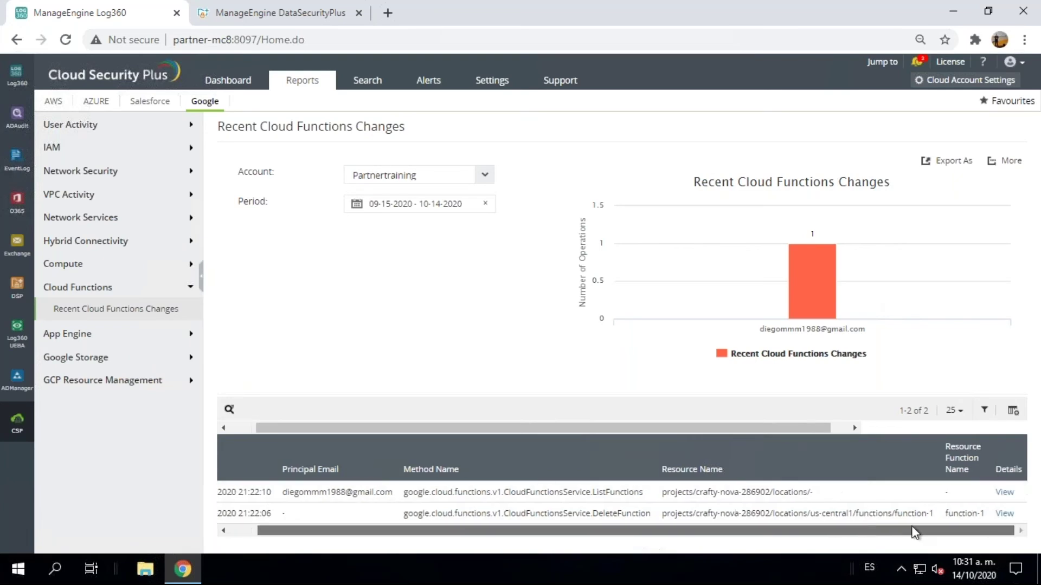
# Review the DeleteFunction event's details, expanding its operation and resource sections, and close them
pyautogui.click(1004, 513)
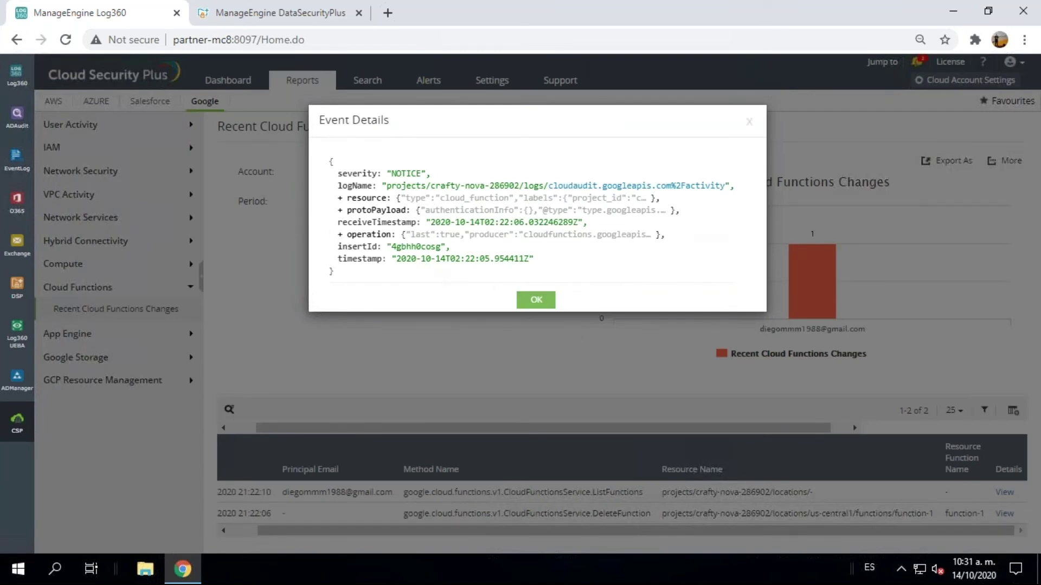
pyautogui.click(366, 237)
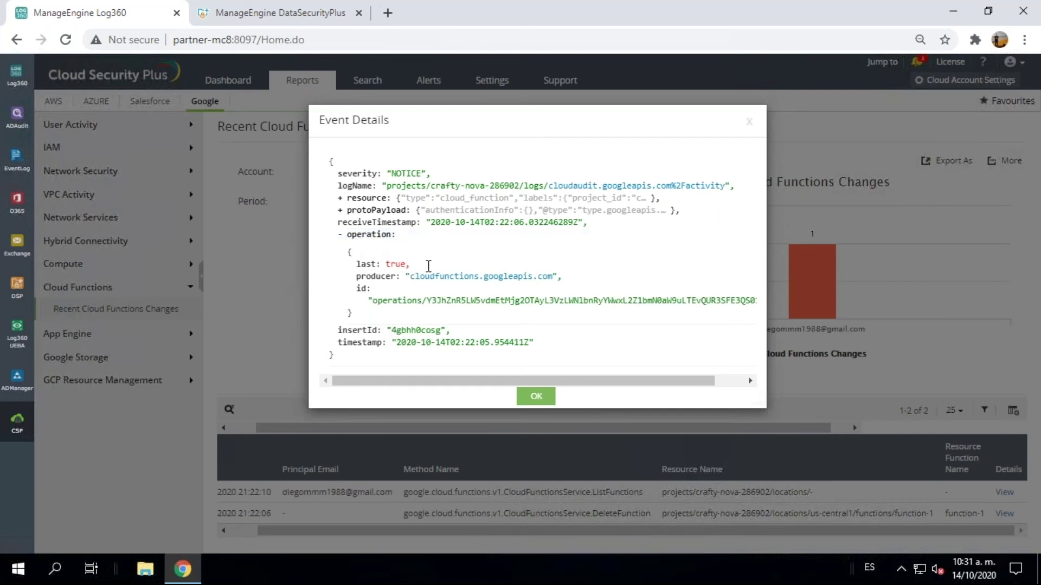
pyautogui.click(360, 197)
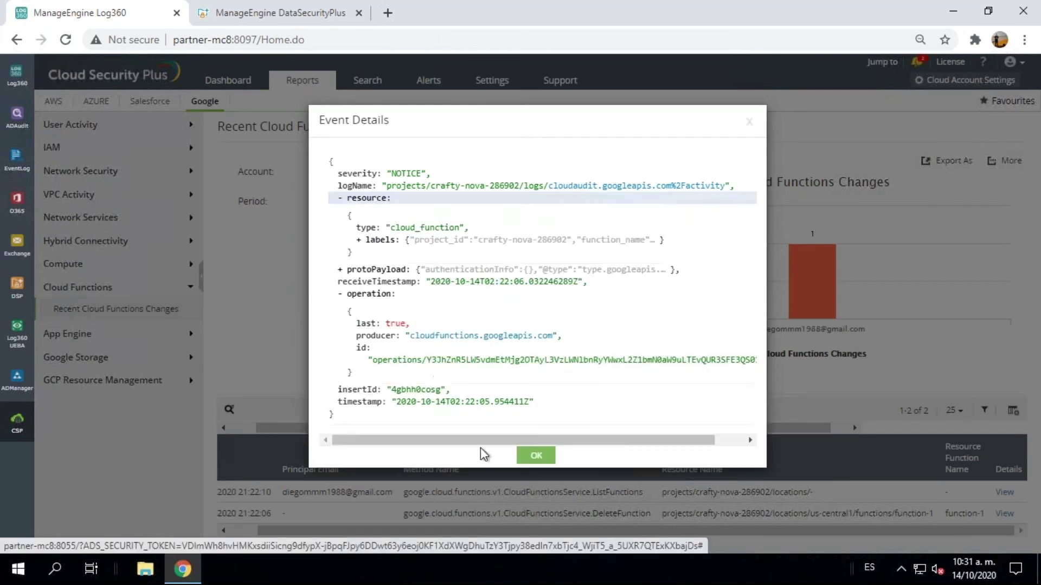
pyautogui.click(536, 455)
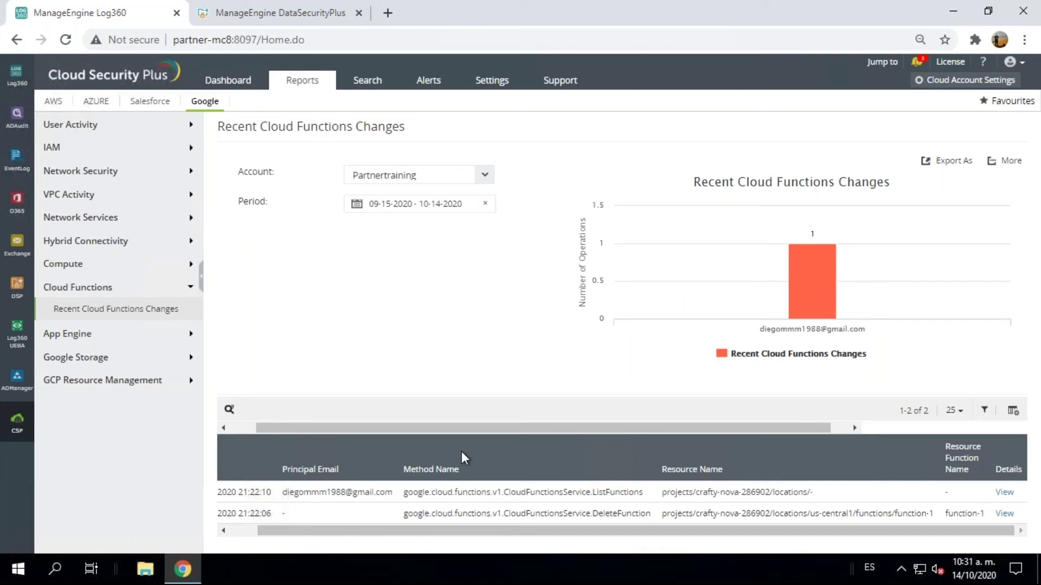
# View the Recent App Engine Changes report and the Recent SQL Changes report under Google Storage
pyautogui.click(55, 334)
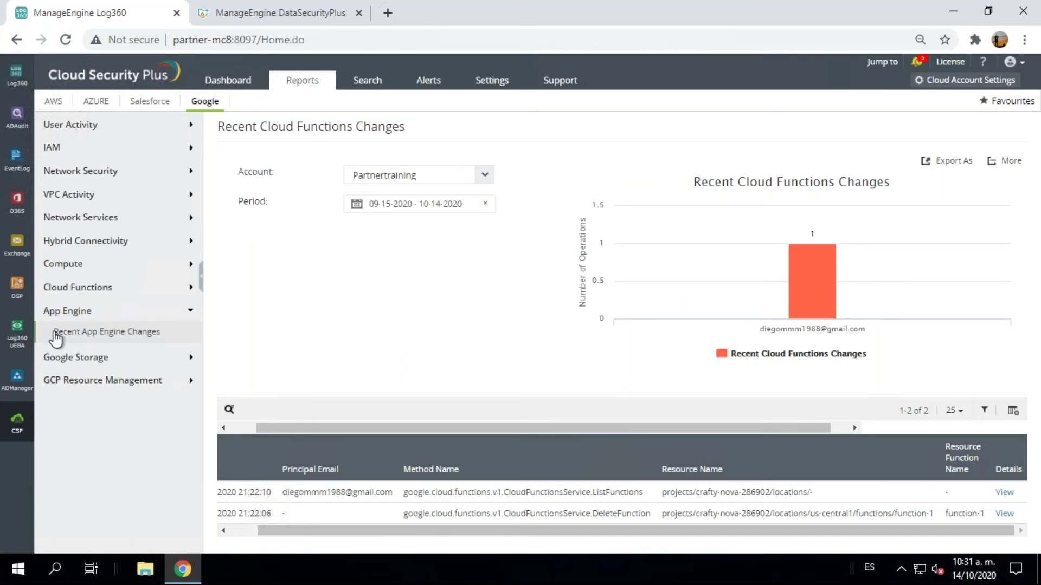
pyautogui.click(56, 336)
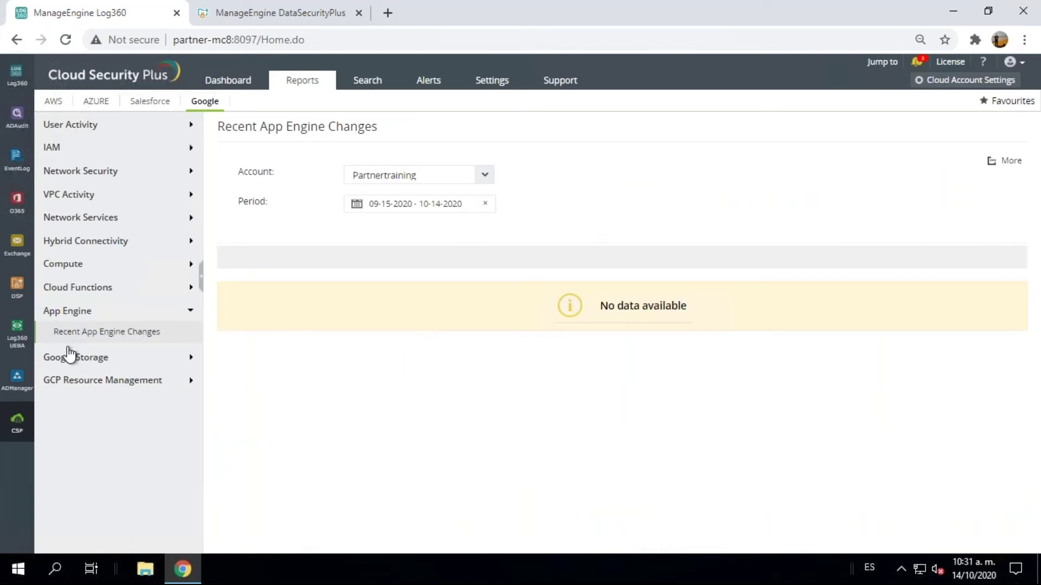
pyautogui.click(71, 357)
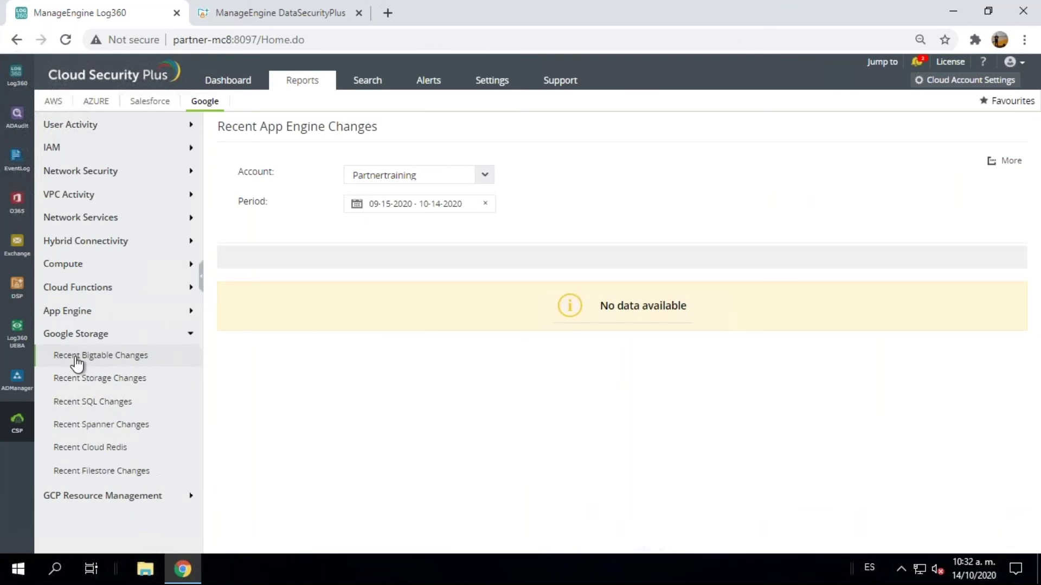
pyautogui.click(90, 403)
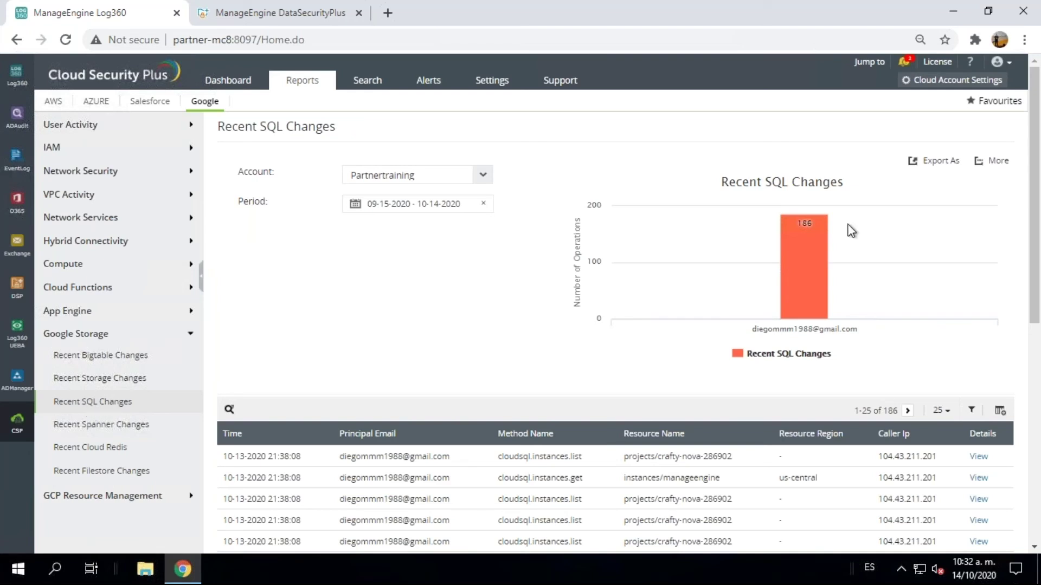
# Review the first cloudsql.instances.list event's details in the SQL changes table, expanding protoPayload, and return to the report's beginning
pyautogui.moveTo(1037, 172); pyautogui.dragTo(1038, 239)
pyautogui.scroll(-2, 337, 394)
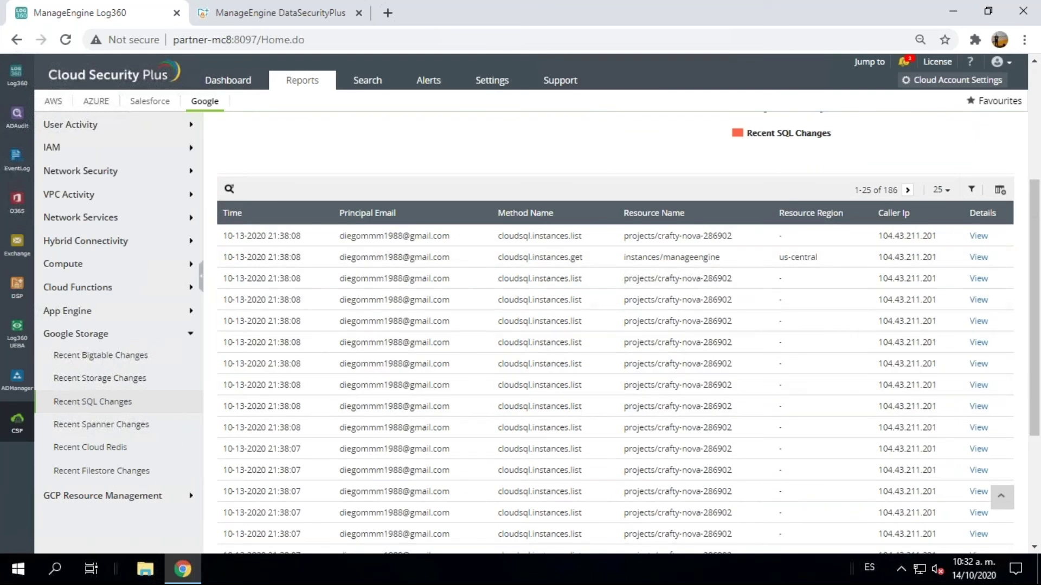
pyautogui.moveTo(1038, 239); pyautogui.dragTo(1036, 250)
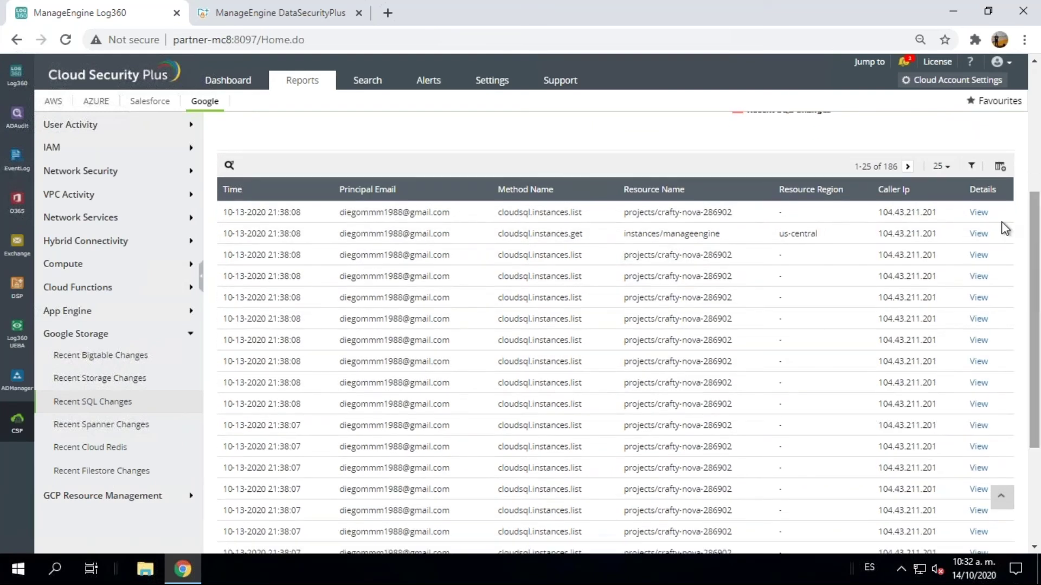
pyautogui.click(979, 212)
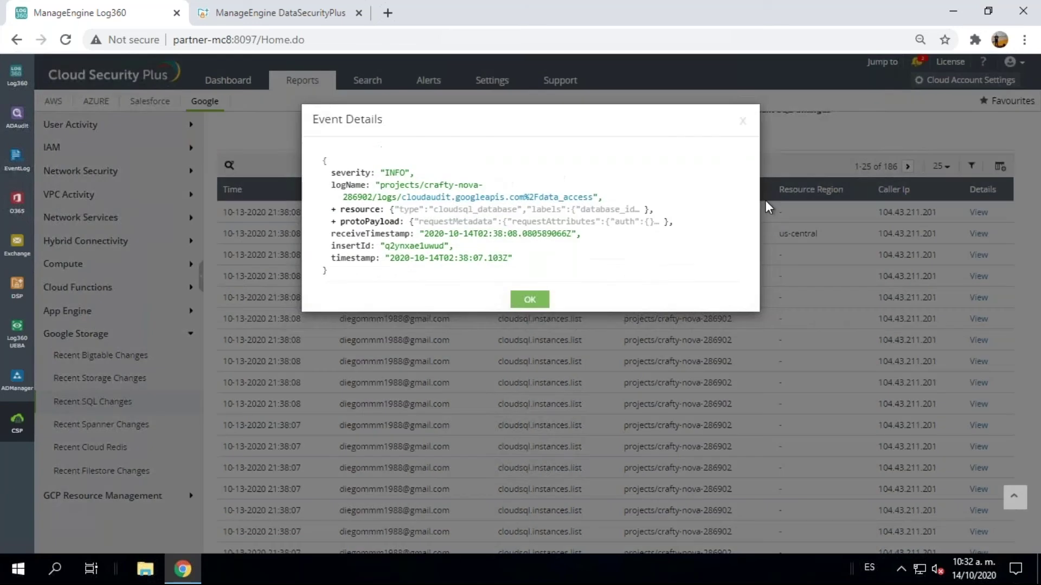
pyautogui.click(352, 222)
pyautogui.click(547, 445)
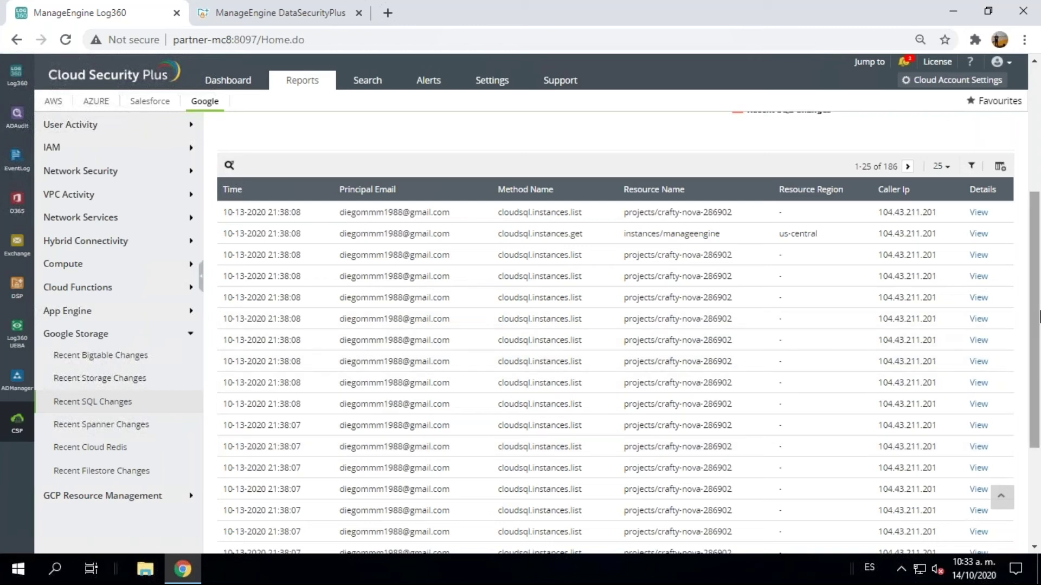
pyautogui.moveTo(1039, 315); pyautogui.dragTo(1039, 203)
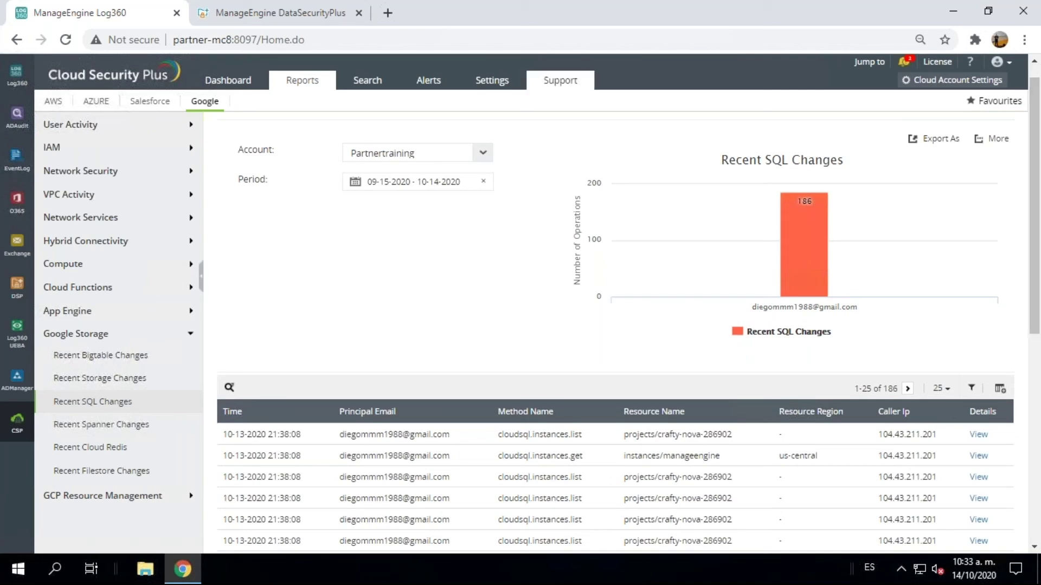
# Switch to Log360 and review the Logon Failure report under the PCI-DSS compliance requirements 8.6
pyautogui.click(18, 85)
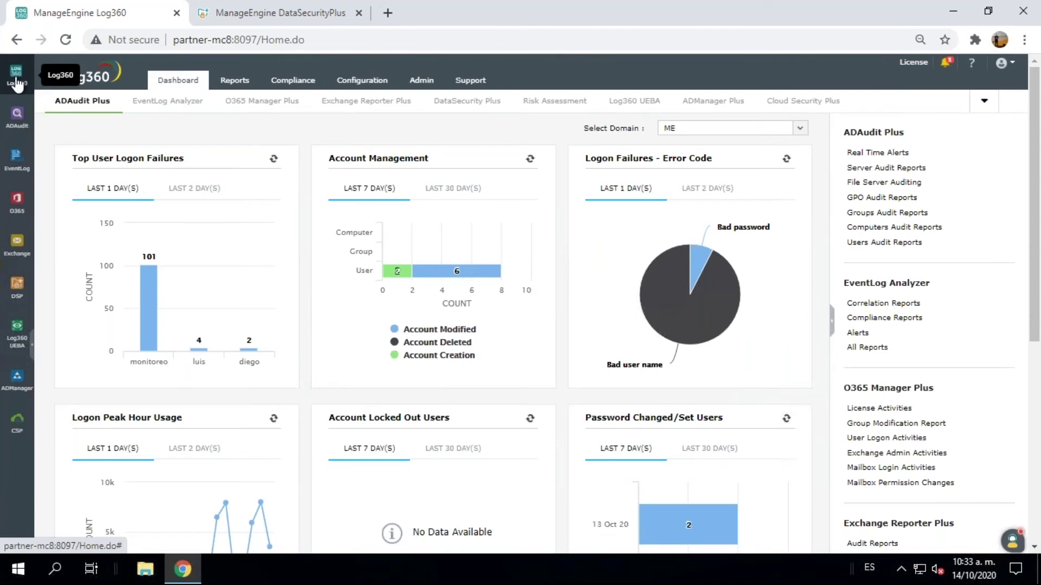
pyautogui.click(293, 80)
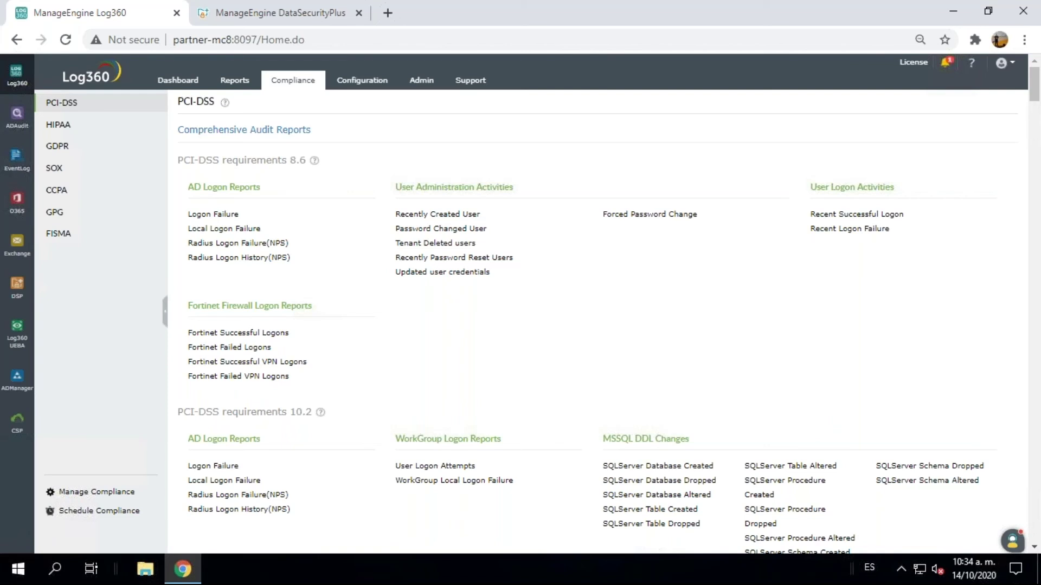
pyautogui.click(222, 218)
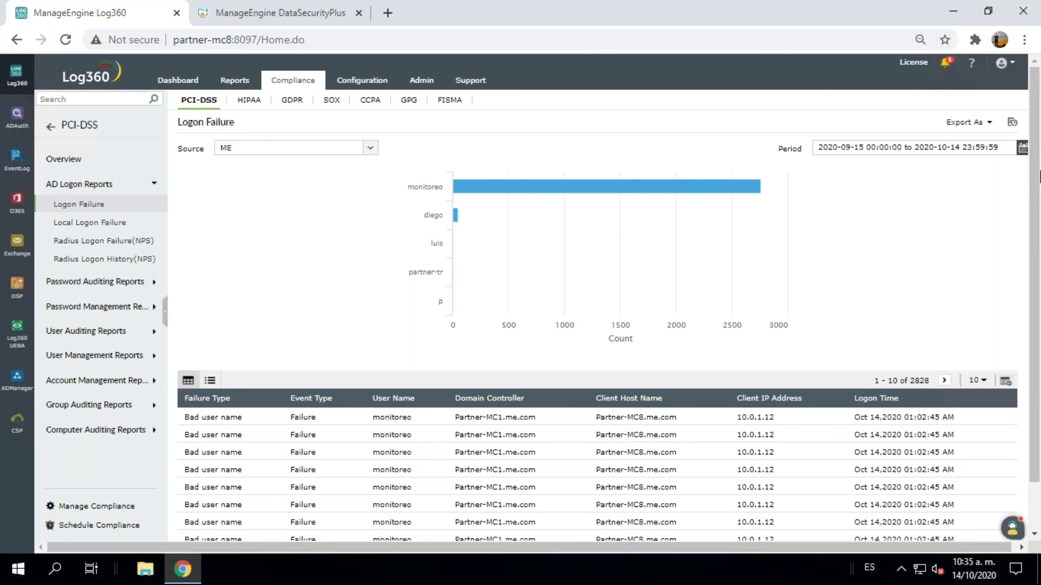
pyautogui.moveTo(1036, 178)
pyautogui.mouseDown()
pyautogui.moveTo(1039, 276)
pyautogui.moveTo(1039, 168)
pyautogui.mouseUp()
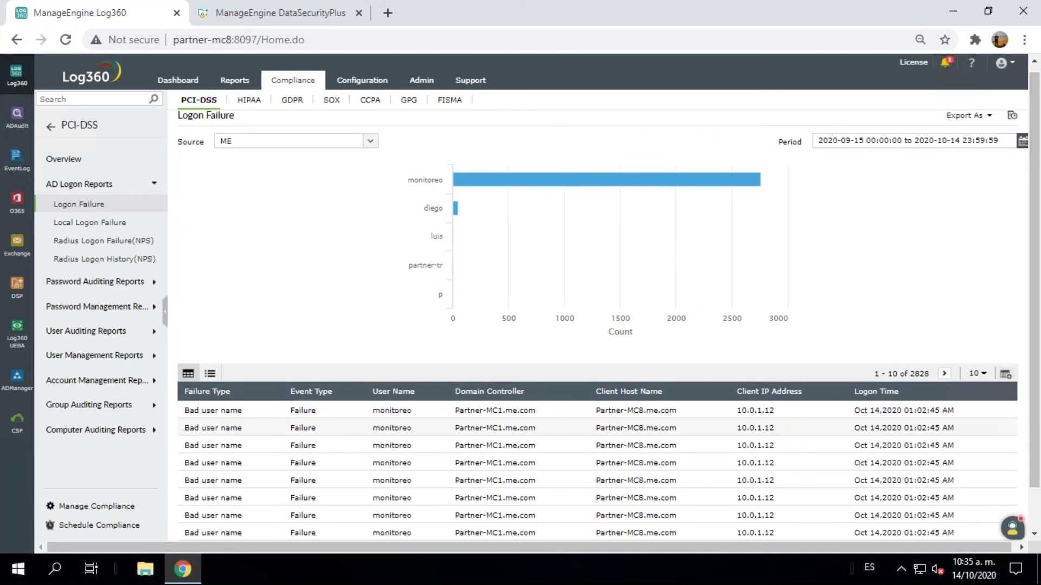
pyautogui.moveTo(1039, 218); pyautogui.dragTo(1039, 213)
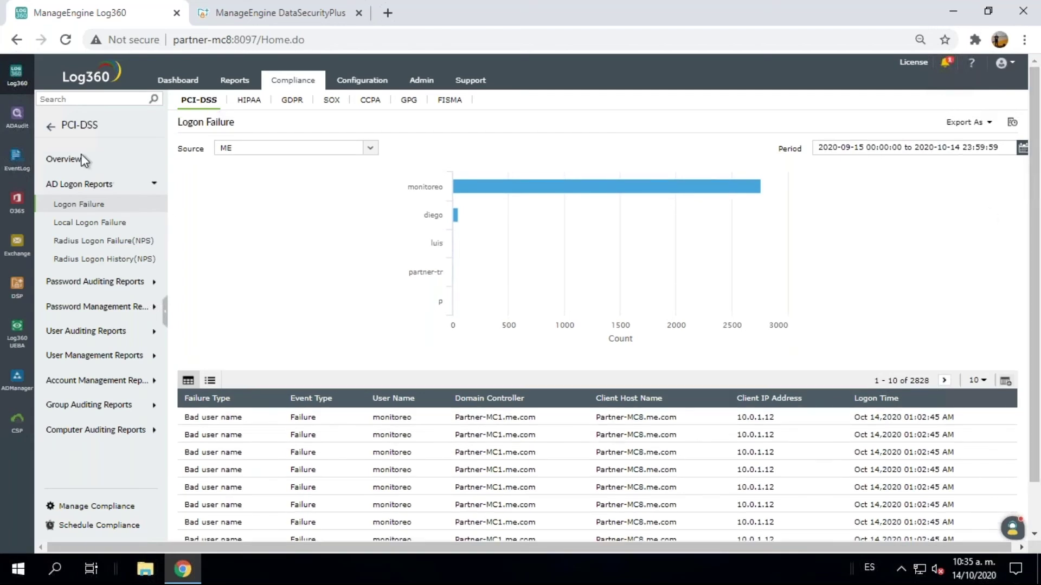
# Return to the compliance overview and open the HIPAA Stale files report under File Analysis Reports
pyautogui.click(52, 130)
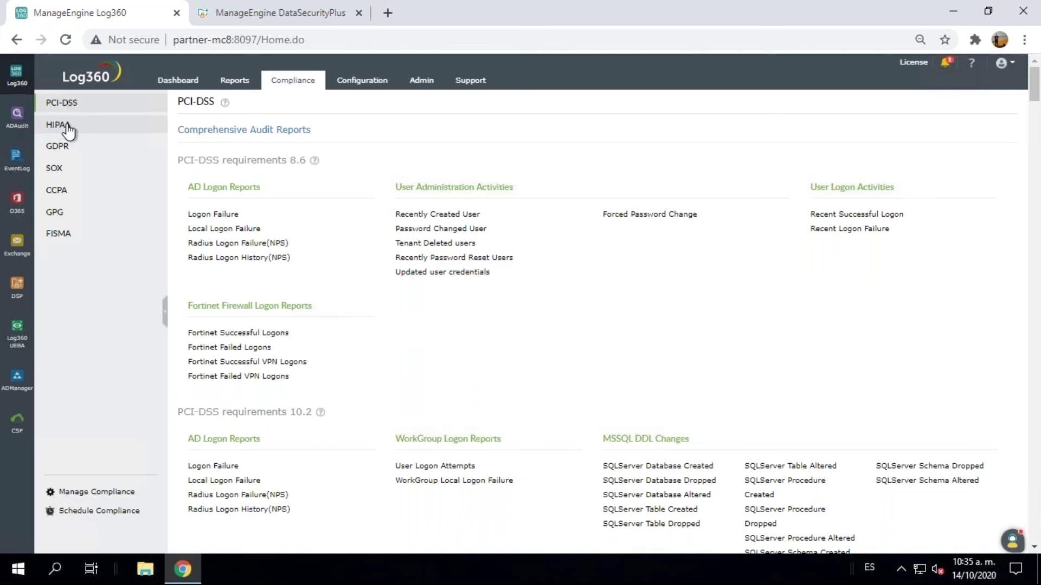
pyautogui.click(67, 130)
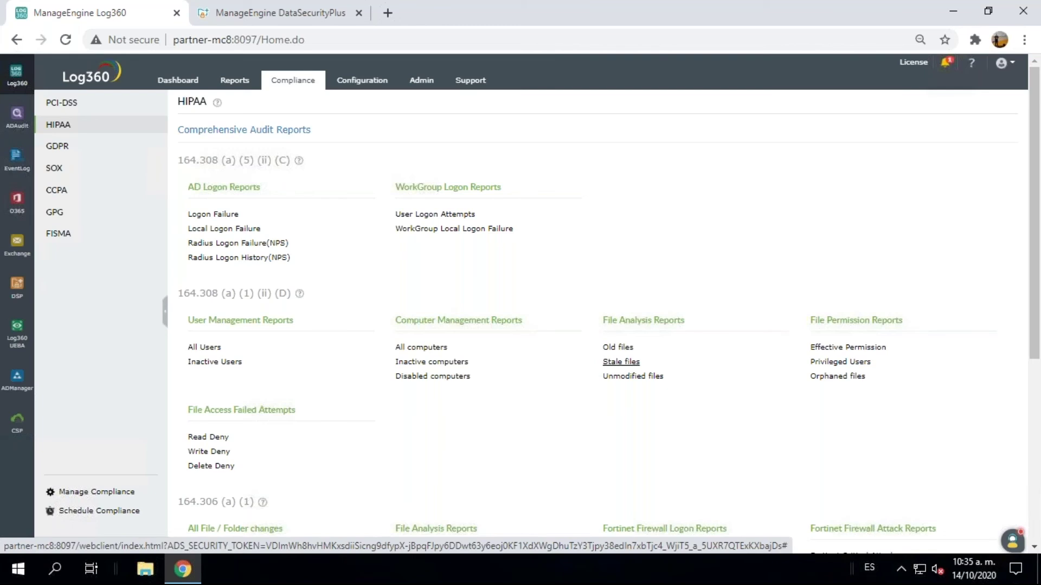
pyautogui.click(620, 362)
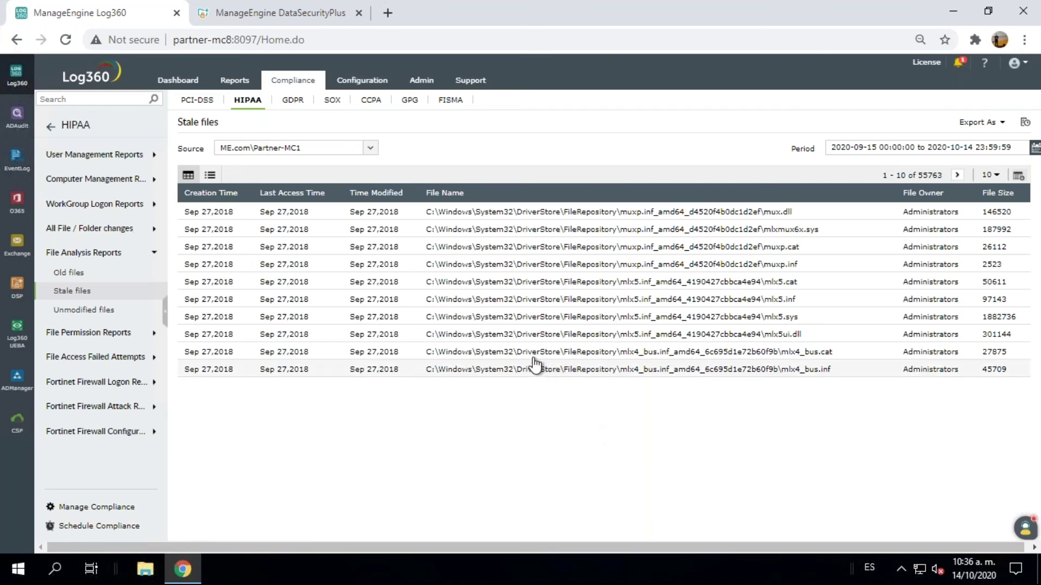
# Review the GDPR Created GPOs report under GPO Auditing Reports and return to the GDPR overview
pyautogui.click(295, 102)
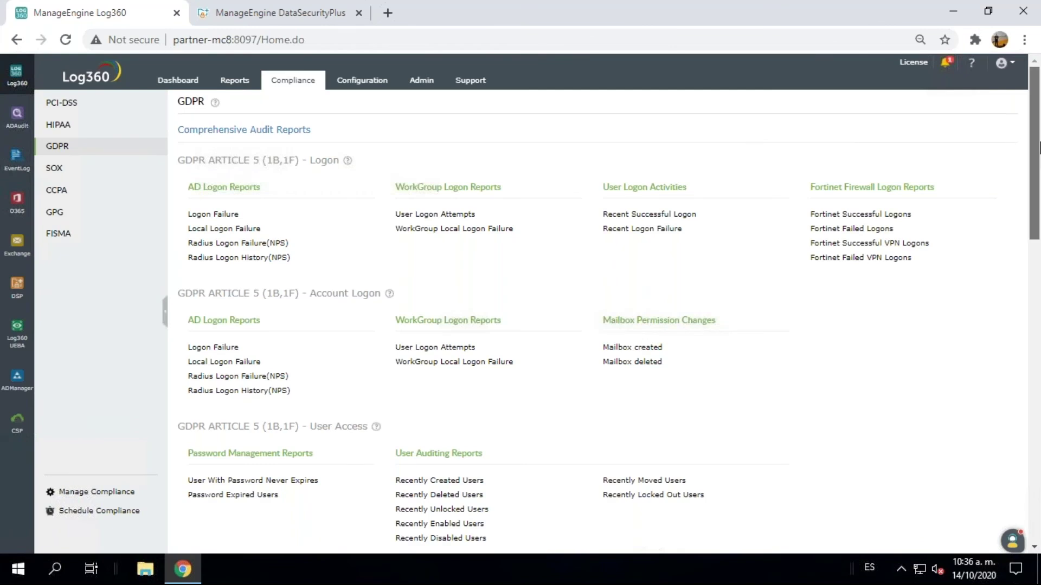
pyautogui.moveTo(1039, 159); pyautogui.dragTo(1035, 276)
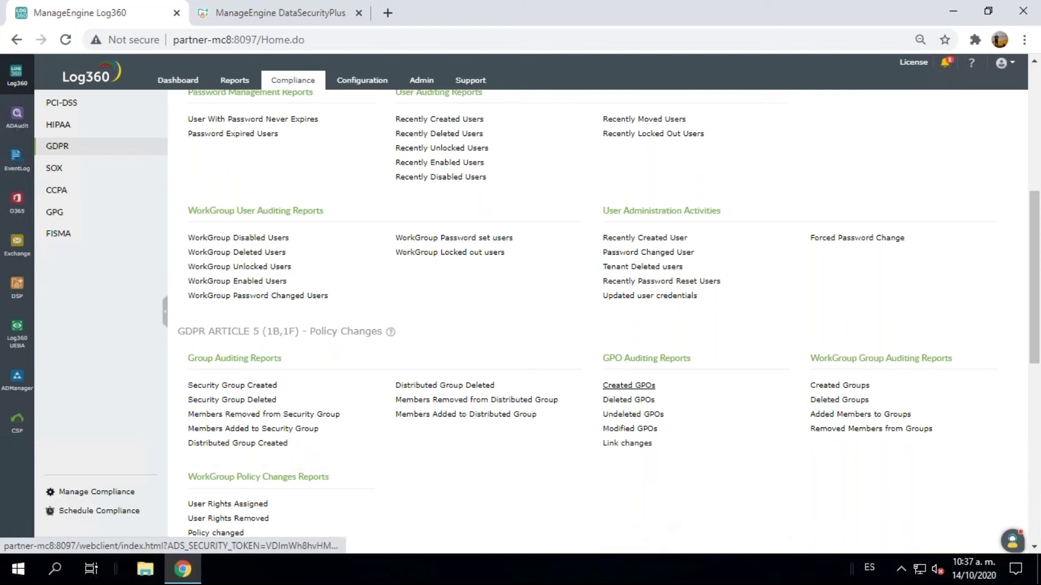
pyautogui.click(629, 385)
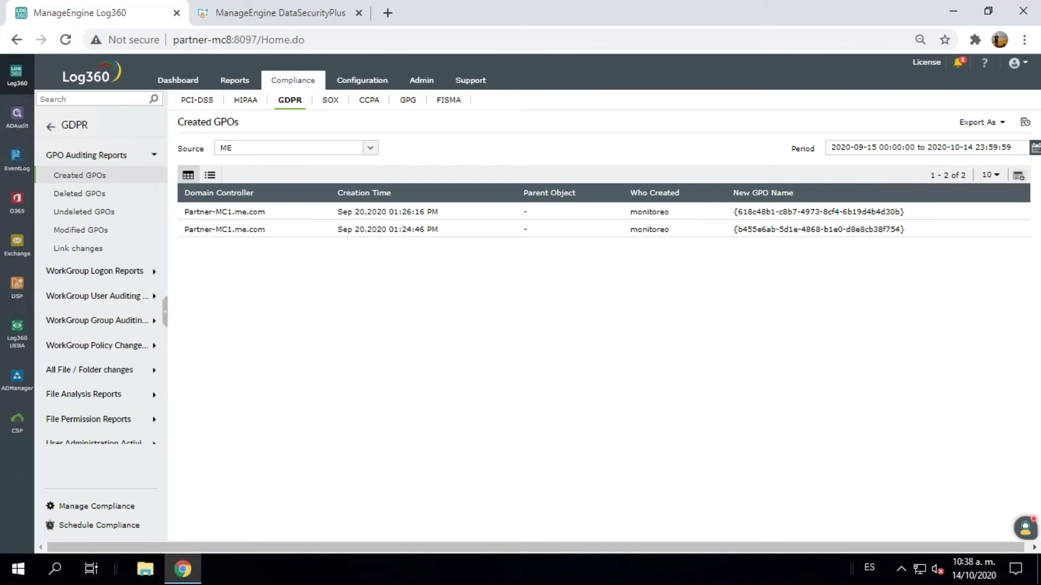
pyautogui.click(50, 126)
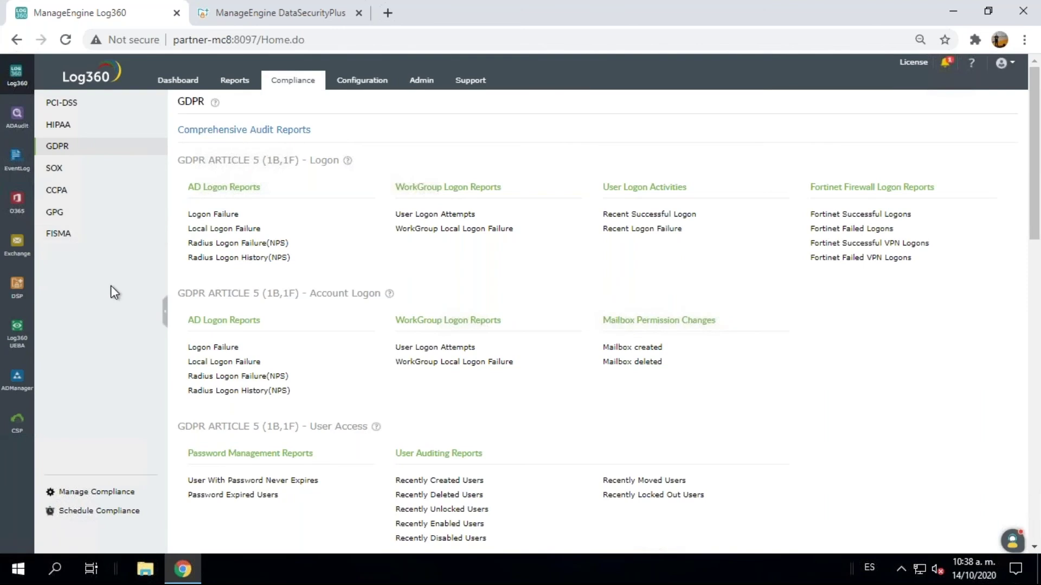
# Switch to EventLog Analyzer's compliance reports and collapse the FISMA, SOX, GLBA, ISO 27001:2013, GDPR, Cyber Essentials and NERC sections
pyautogui.click(12, 173)
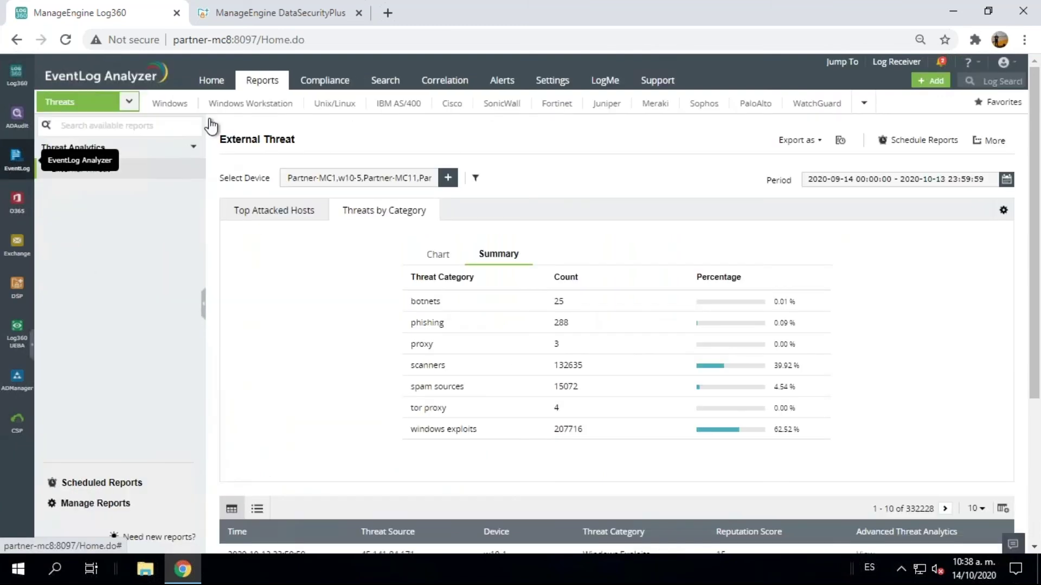
pyautogui.click(335, 85)
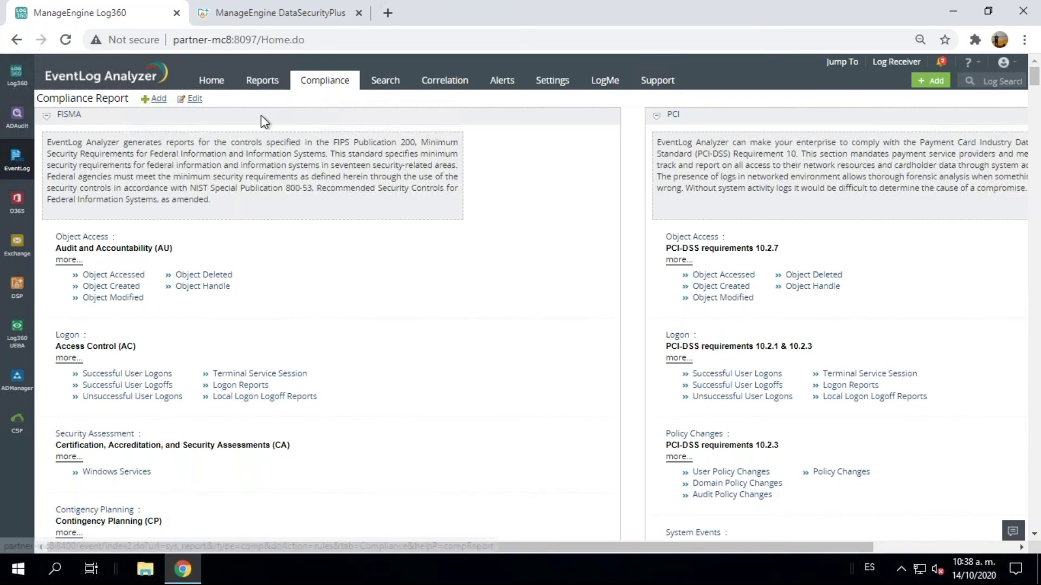
pyautogui.click(46, 116)
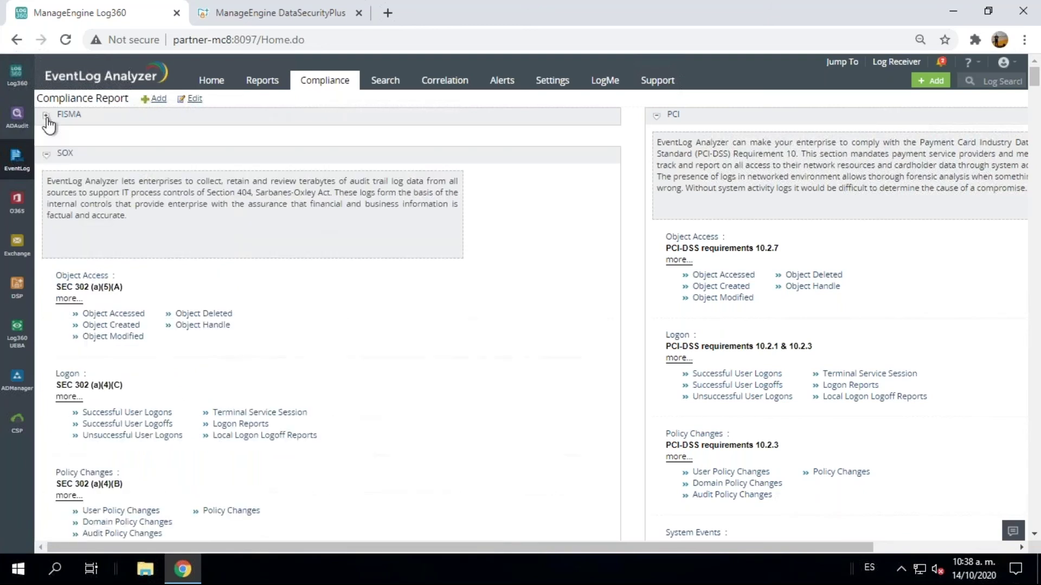
pyautogui.click(46, 154)
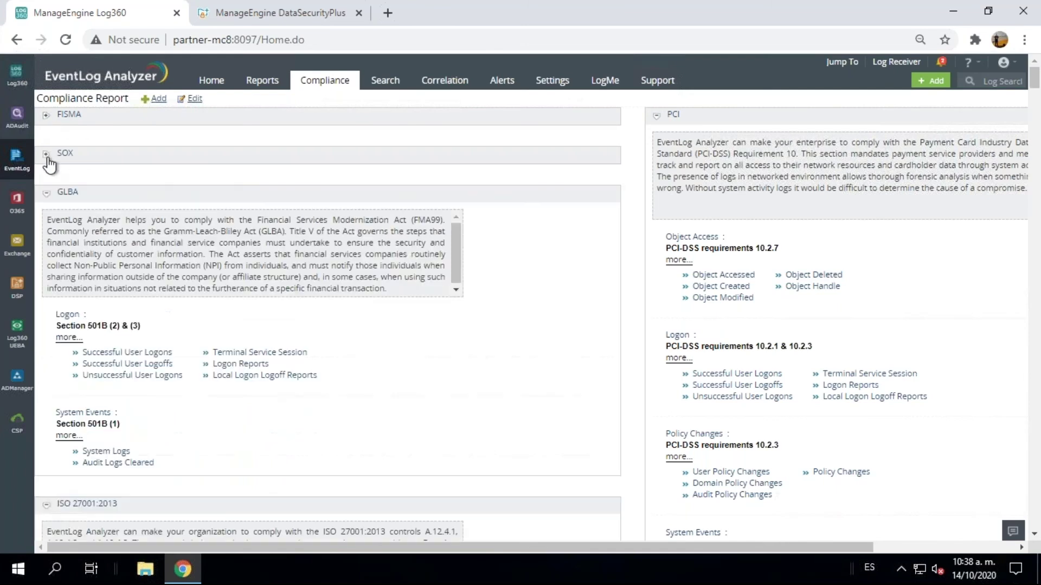
pyautogui.click(47, 193)
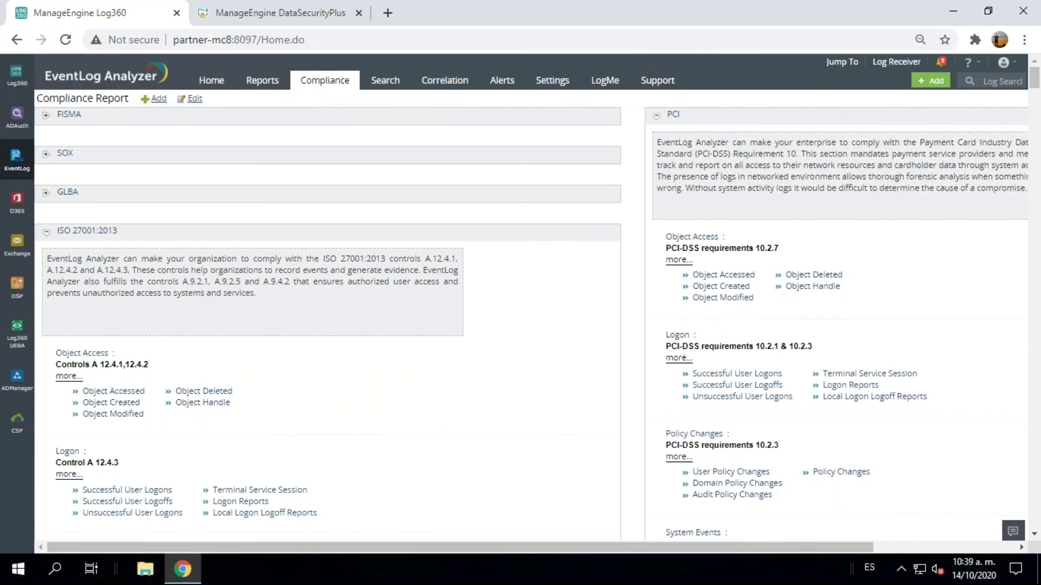
pyautogui.click(46, 233)
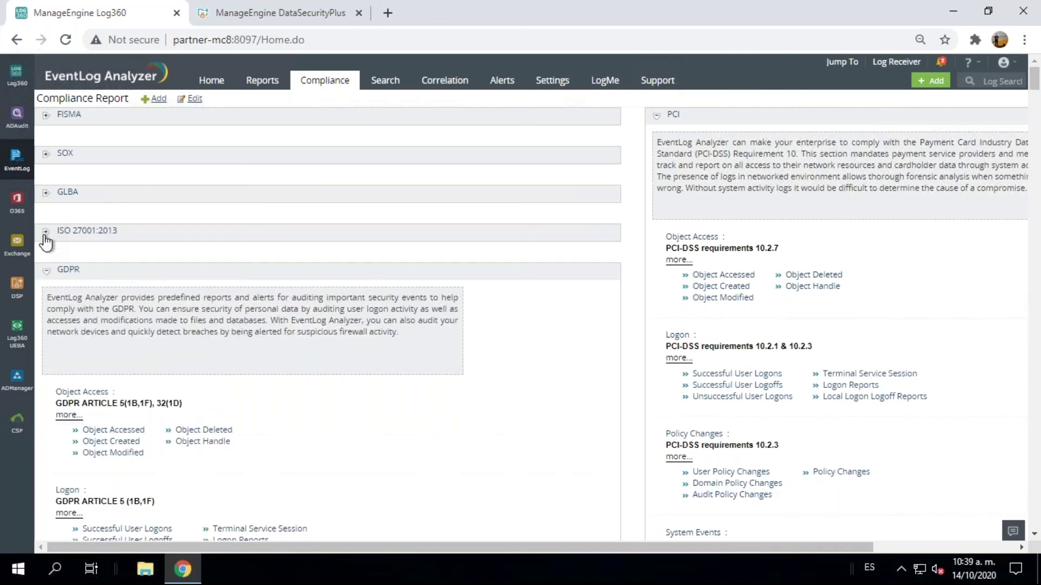
pyautogui.click(46, 271)
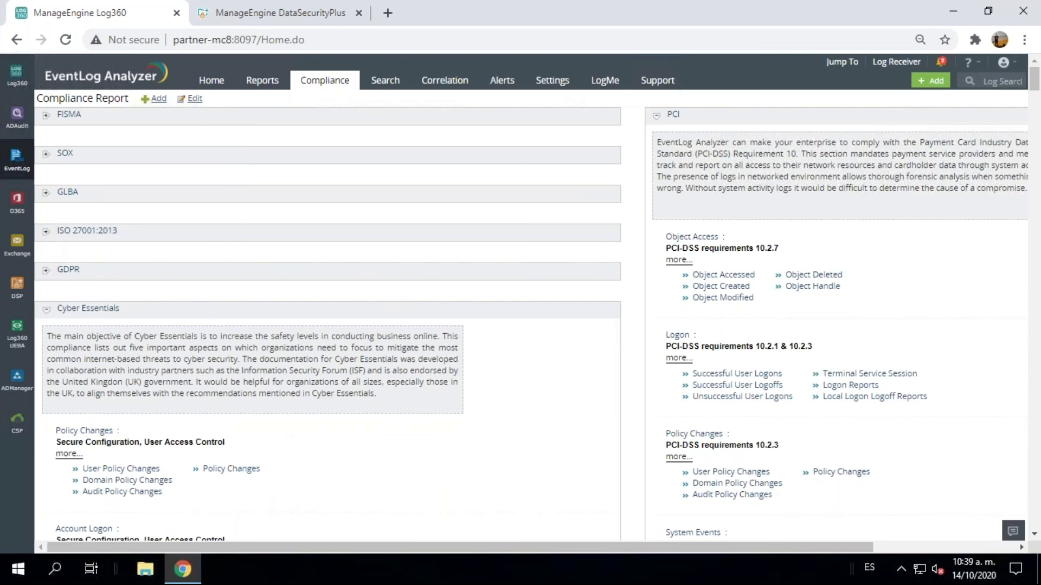
pyautogui.click(47, 311)
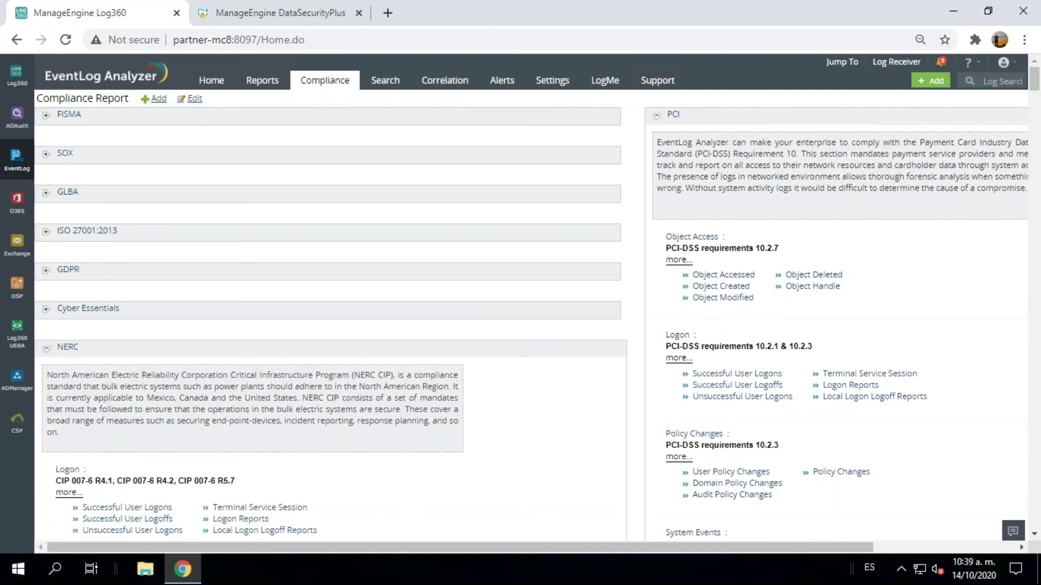
pyautogui.click(47, 350)
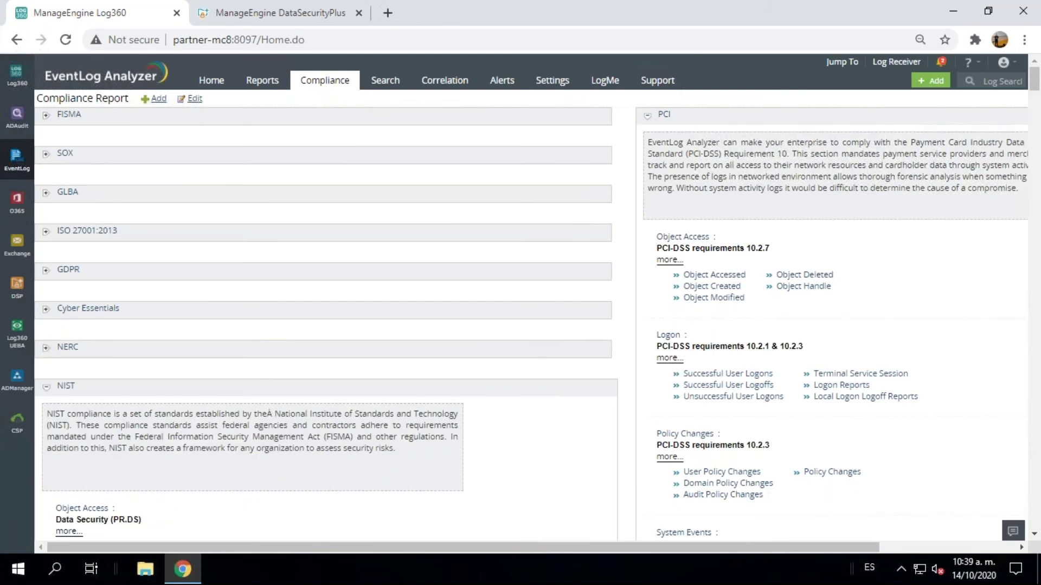
# Expand the ISO 27001:2013 section, highlight its Object Access control numbers 12.4.1,12.4.2, and return to the Events Overview
pyautogui.click(46, 233)
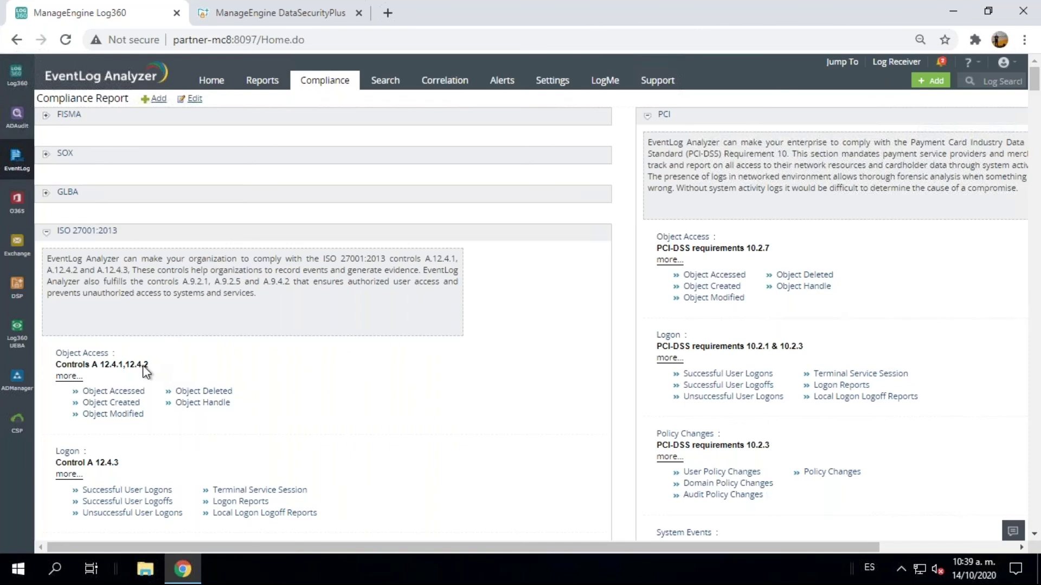
pyautogui.moveTo(99, 364); pyautogui.dragTo(148, 364)
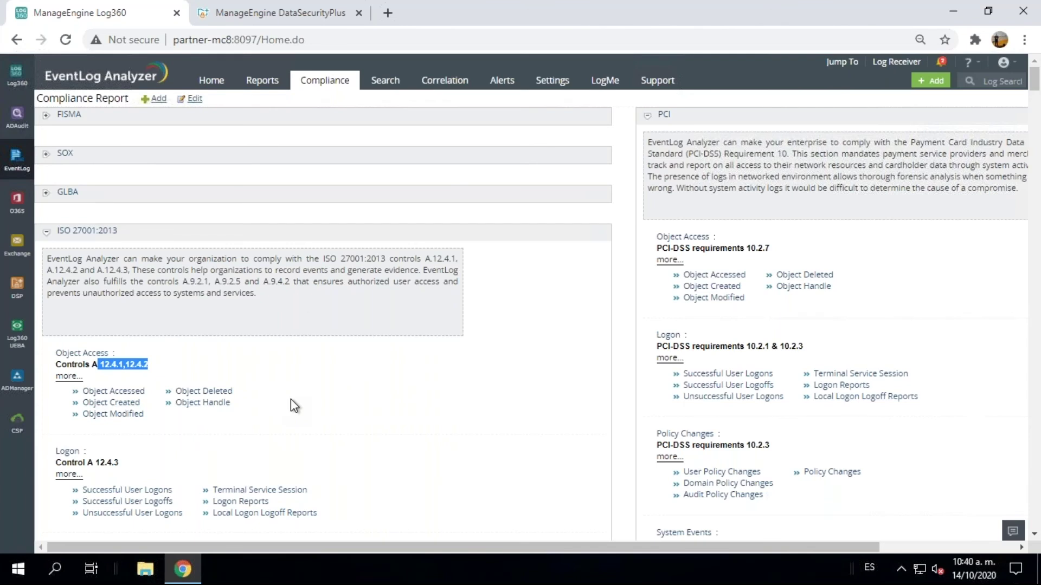
pyautogui.click(206, 82)
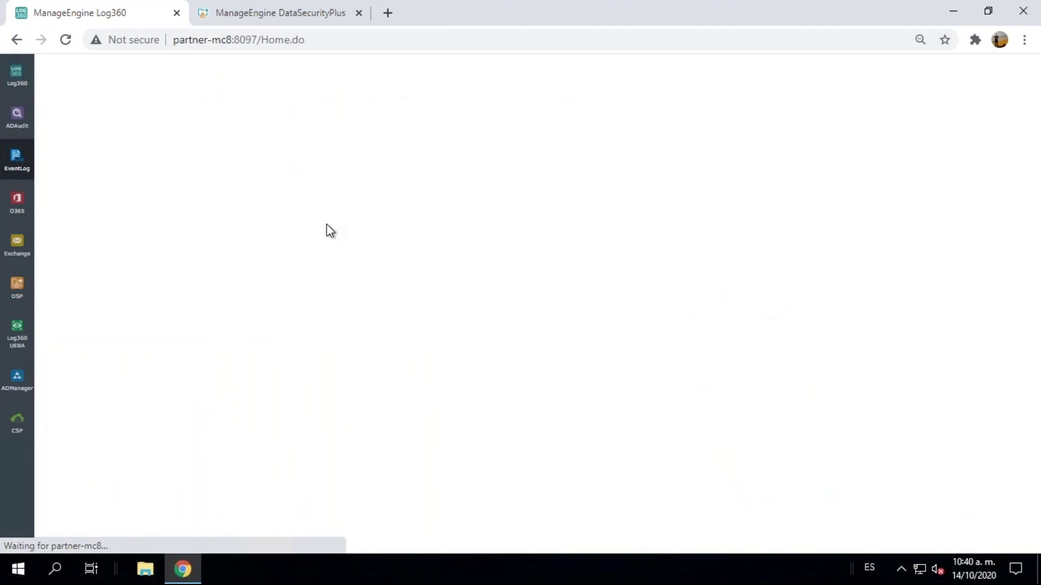
pyautogui.moveTo(477, 2)
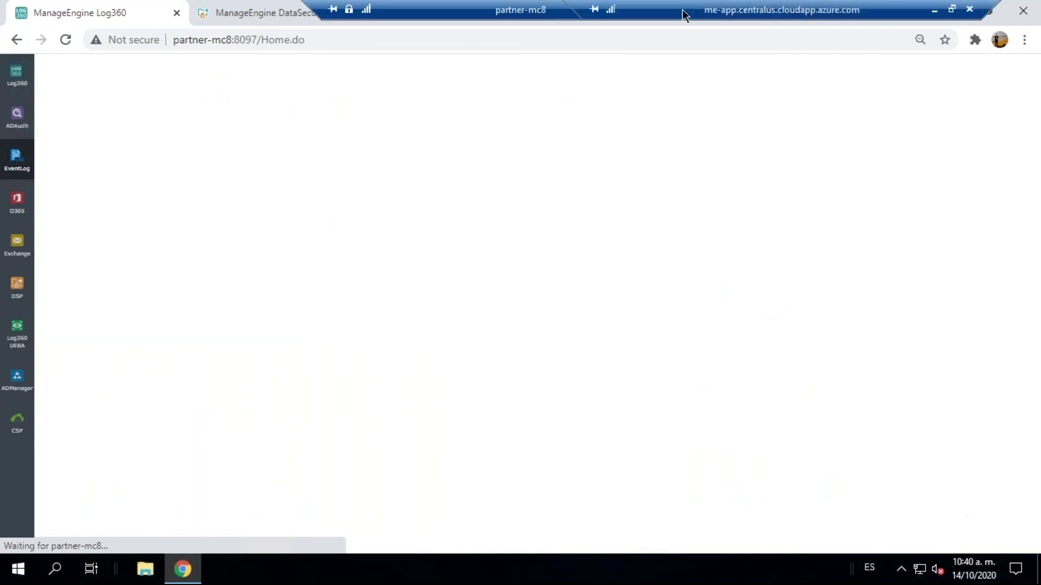
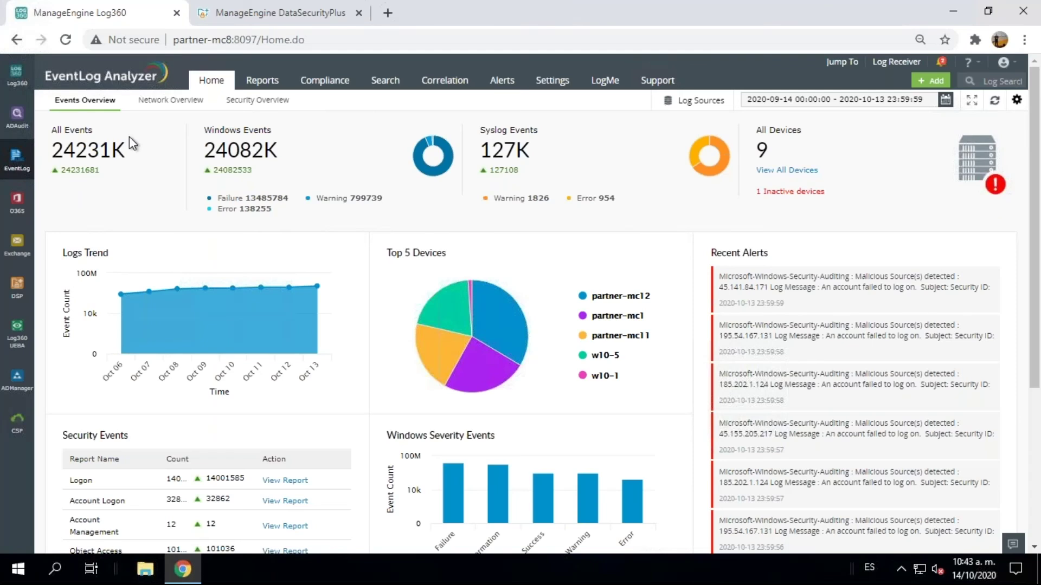
# Review the log sources supported out-of-the-box, covering Windows infrastructure, databases and web stacks
pyautogui.click(605, 81)
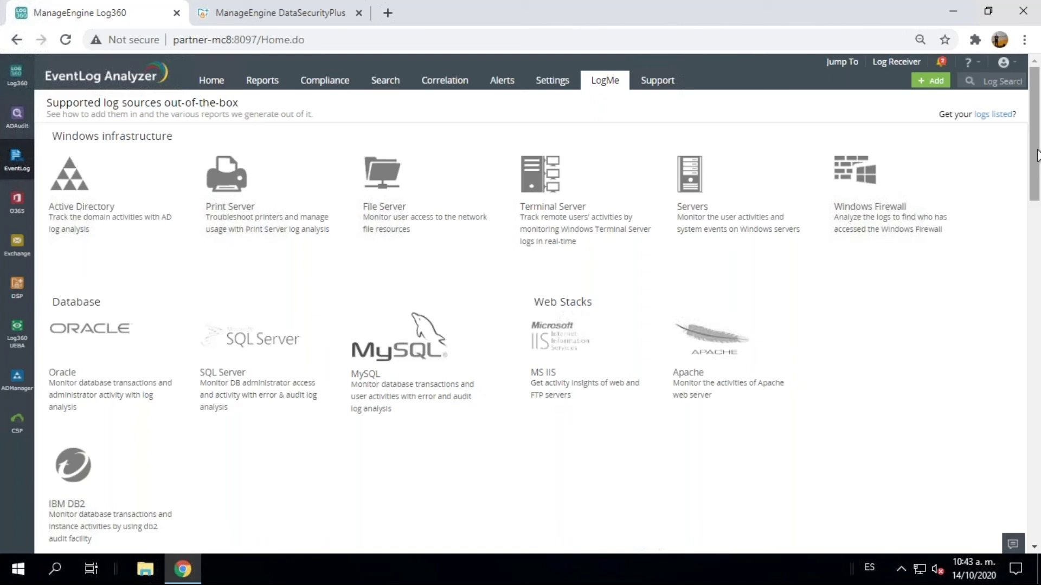
pyautogui.scroll(-1, 1036, 156)
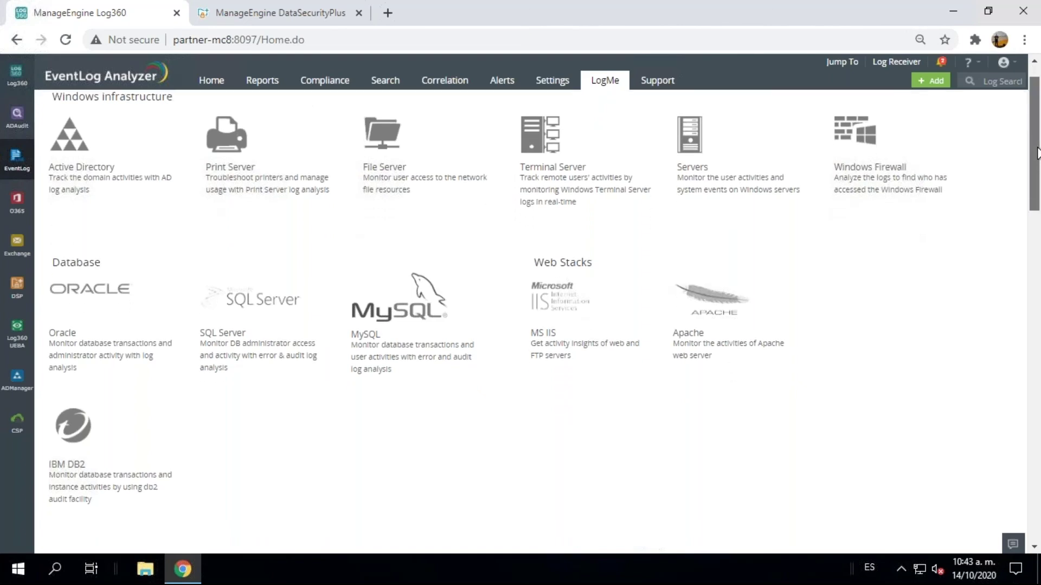
pyautogui.scroll(1, 1036, 154)
pyautogui.moveTo(1037, 153); pyautogui.dragTo(1037, 173)
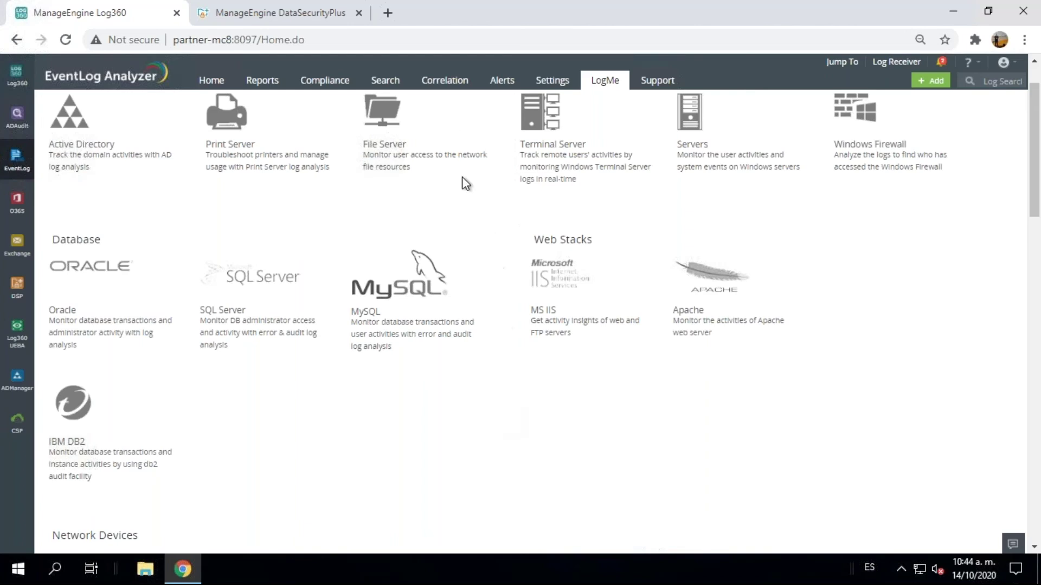
# Review the recent correlation incidents and their rule table, and expand the Database threats correlation reports
pyautogui.click(452, 87)
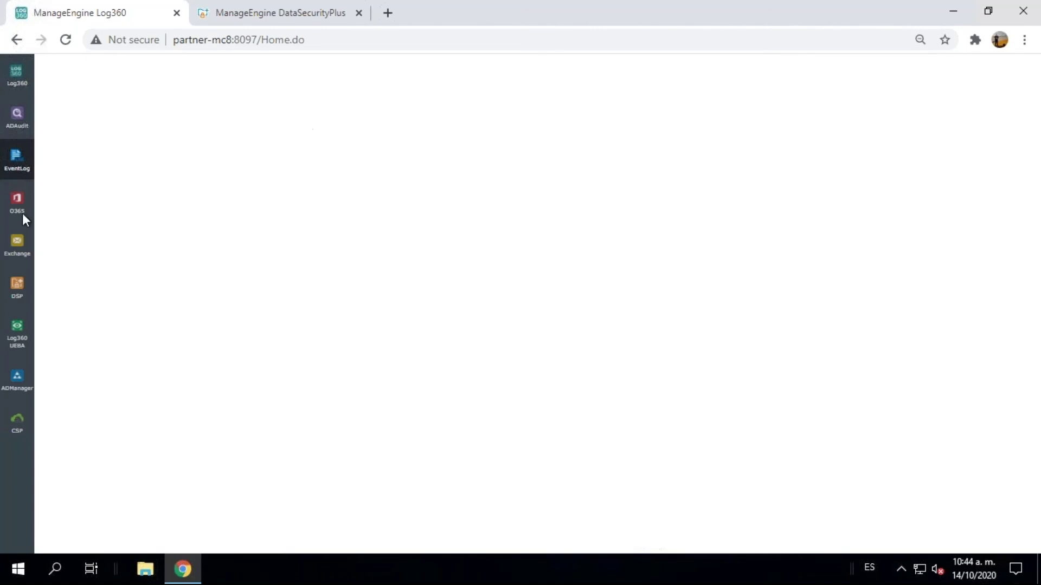
pyautogui.click(13, 175)
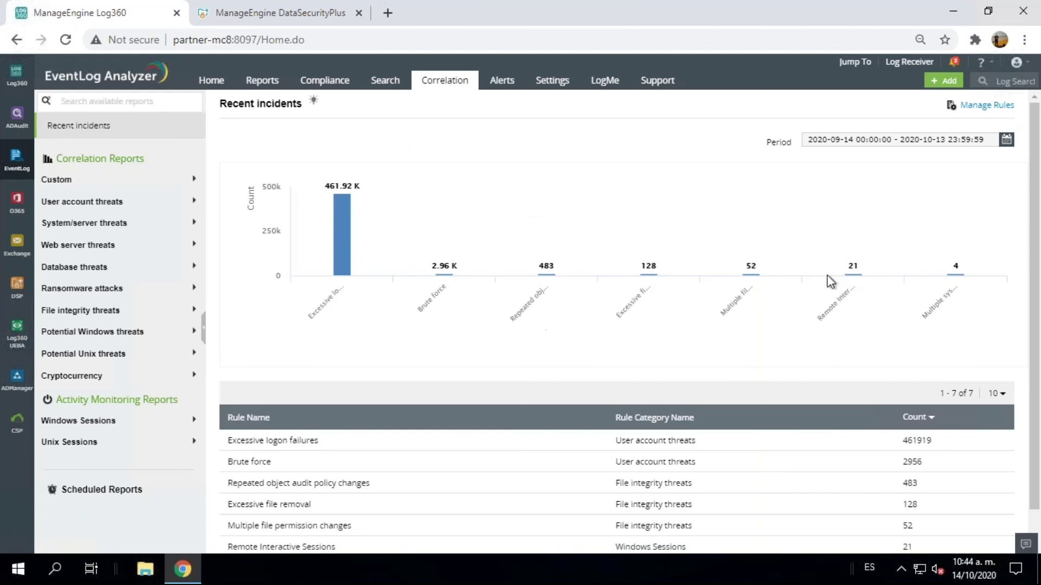
pyautogui.scroll(-1, 1036, 270)
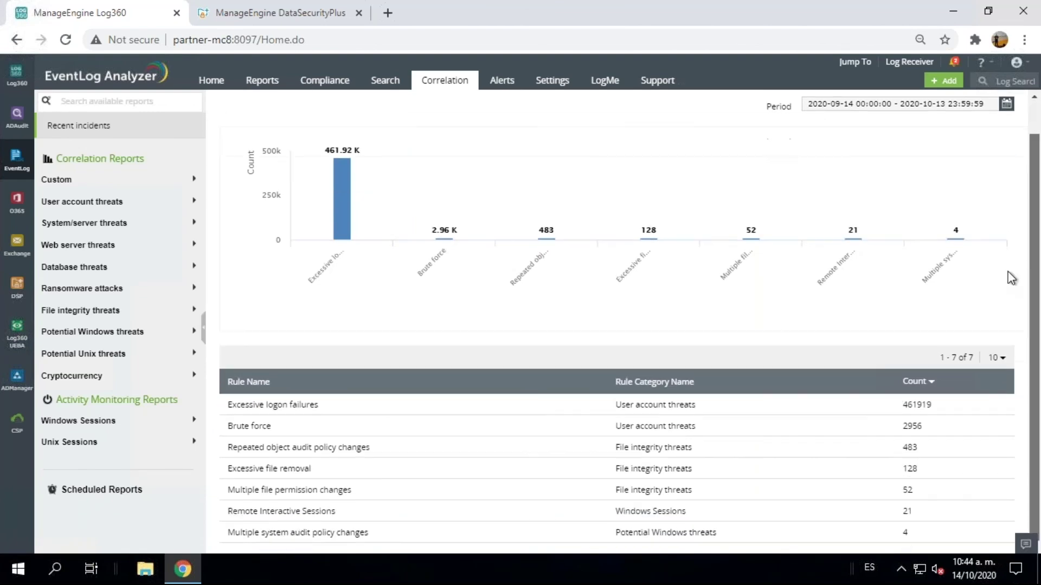
pyautogui.click(95, 269)
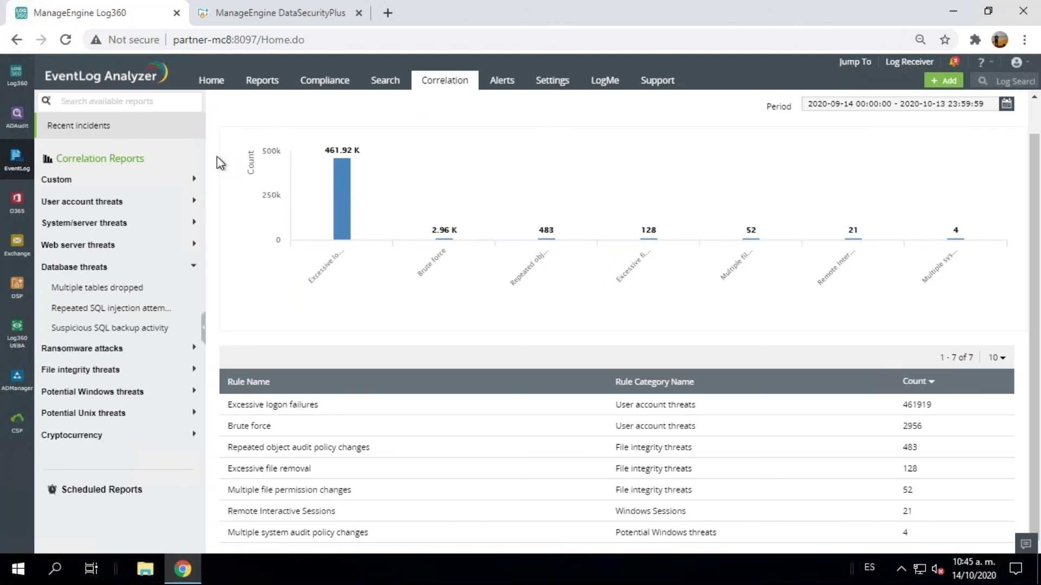
# Revisit the ADAudit Plus report on users logged into multiple computers and return to EventLog Analyzer's Events Overview
pyautogui.click(17, 117)
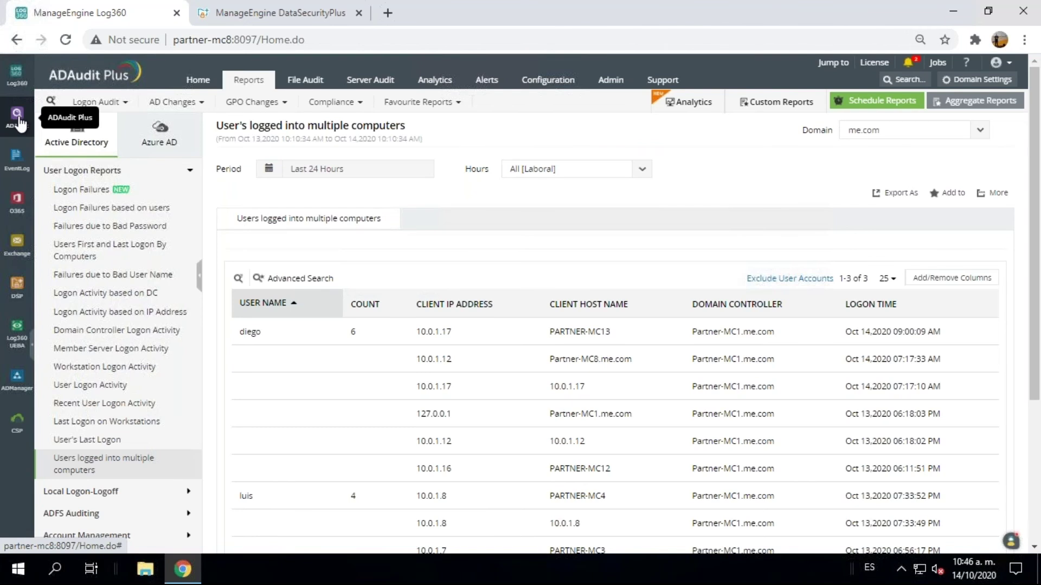
pyautogui.click(16, 163)
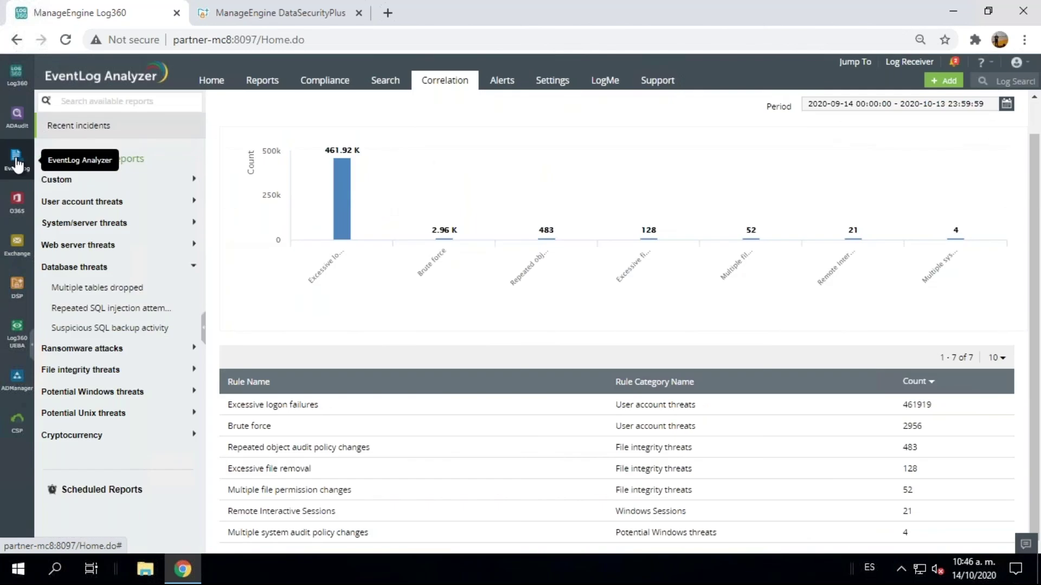
pyautogui.click(213, 82)
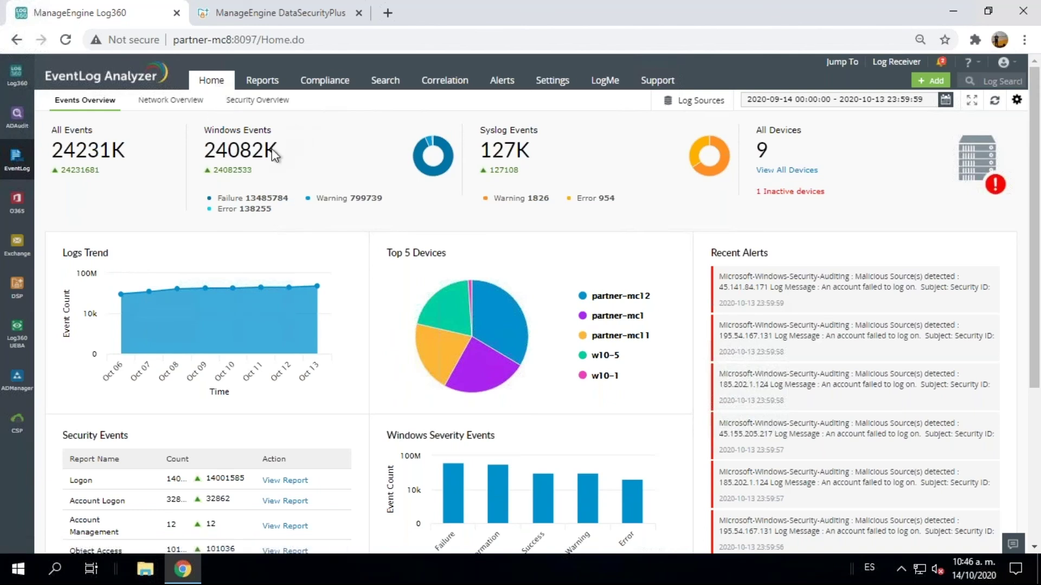
# Examine the supported network device vendors in the list of out-of-the-box log sources
pyautogui.click(619, 83)
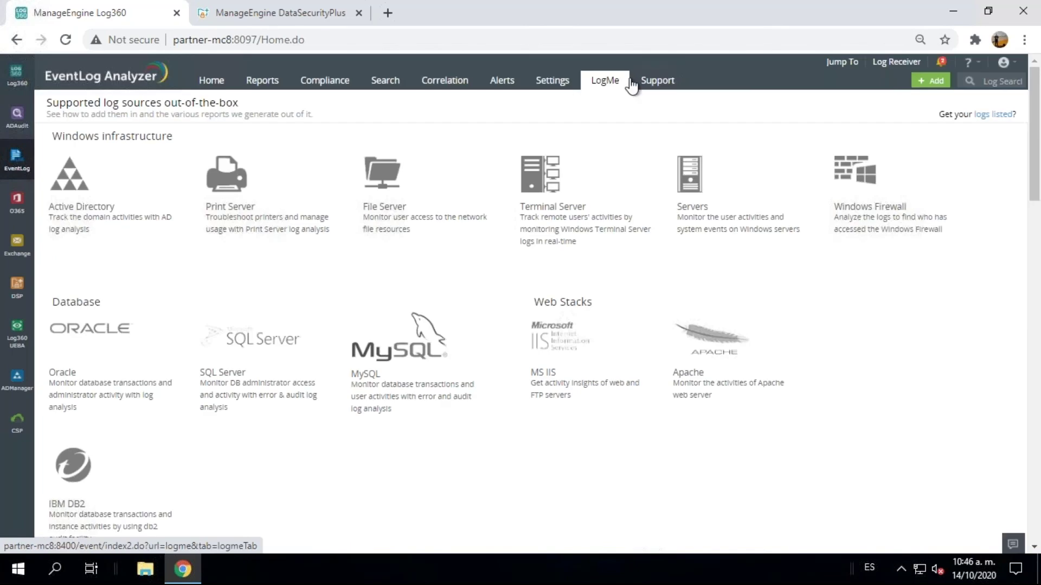
pyautogui.moveTo(1038, 157); pyautogui.dragTo(1039, 341)
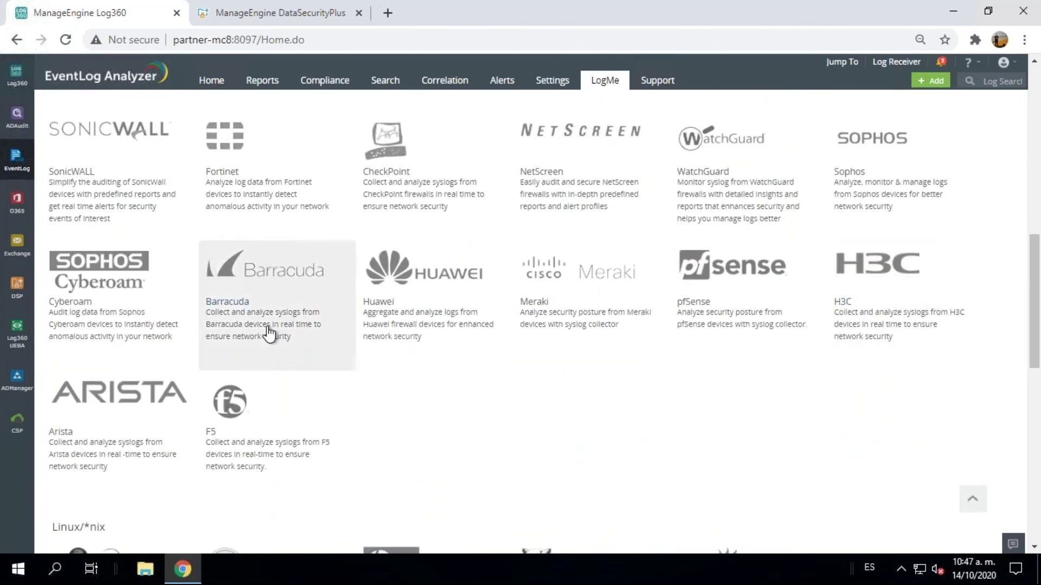
# Switch to DataSecurity Plus and review its available apps, from File Audit to Endpoint DLP and Cloud Protection, in the administration area
pyautogui.click(16, 290)
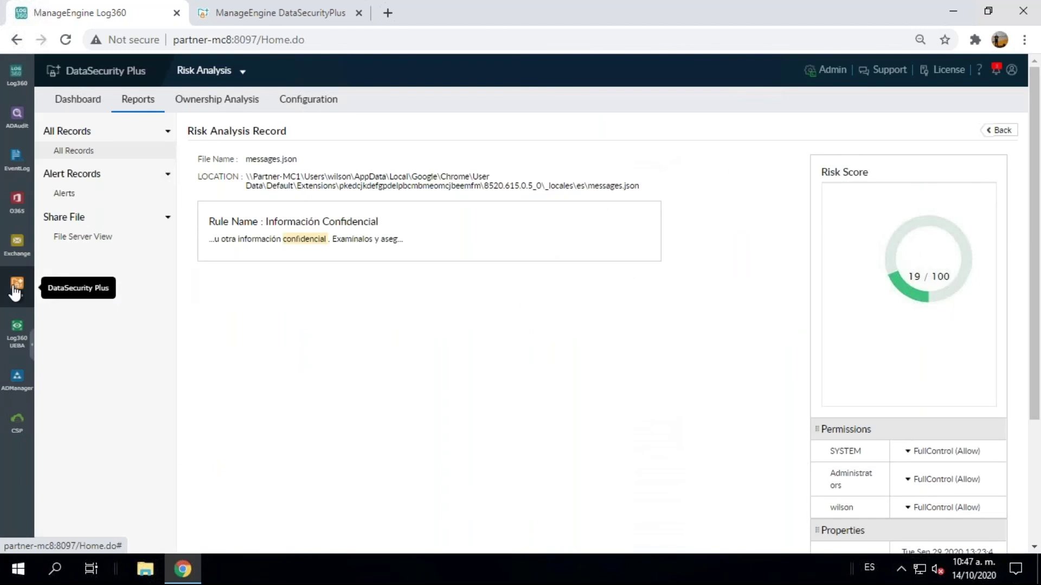
pyautogui.click(213, 76)
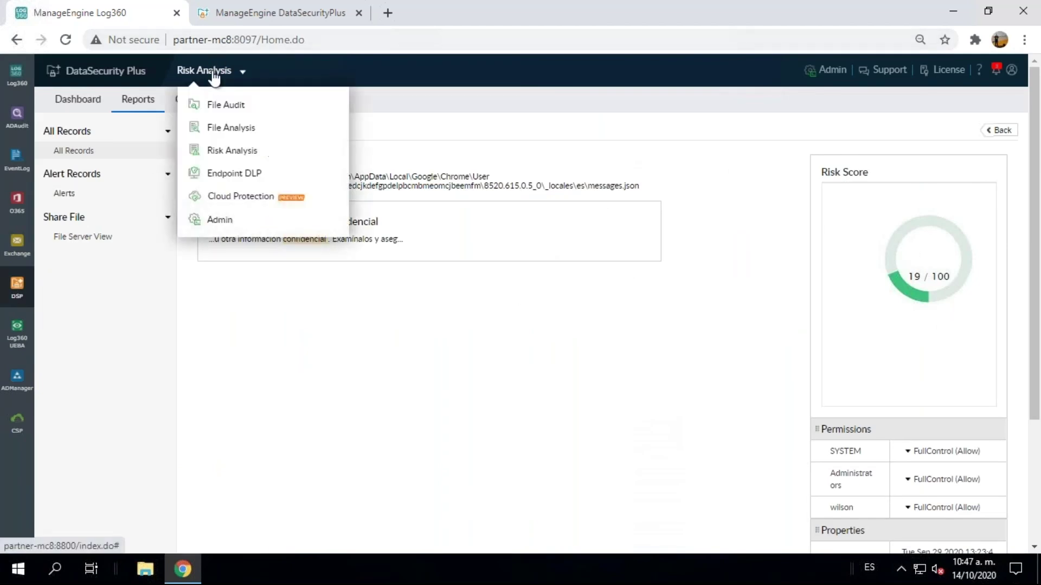
pyautogui.click(220, 220)
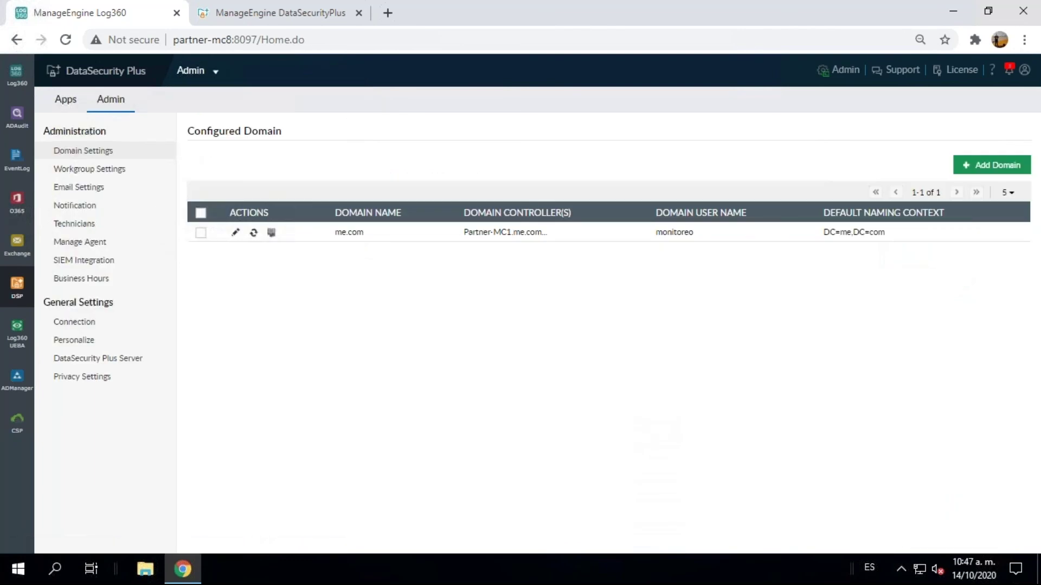
pyautogui.click(68, 103)
pyautogui.moveTo(84, 198)
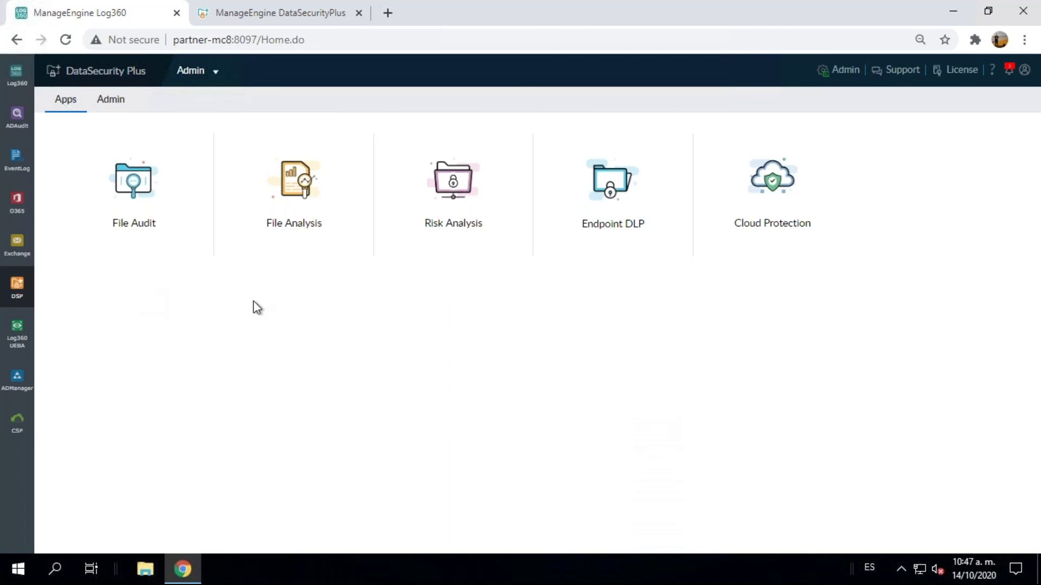
pyautogui.moveTo(233, 221)
pyautogui.moveTo(637, 241)
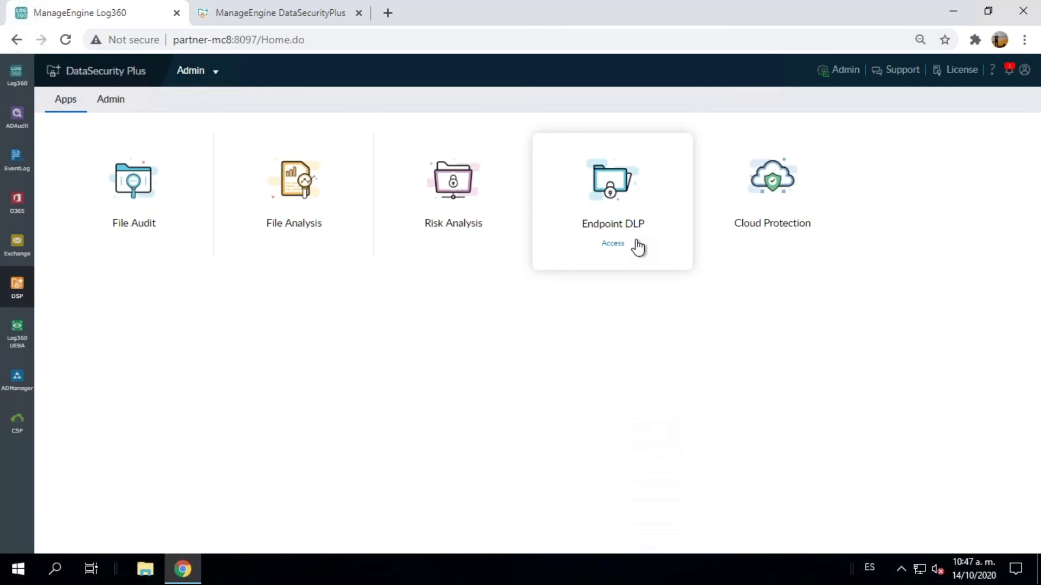
pyautogui.moveTo(767, 233)
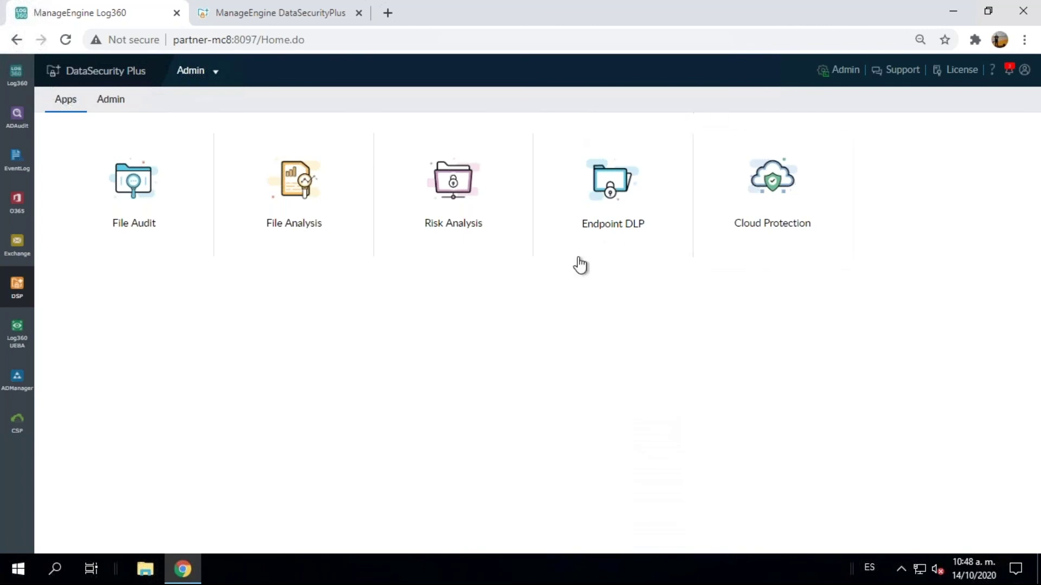
pyautogui.moveTo(783, 216)
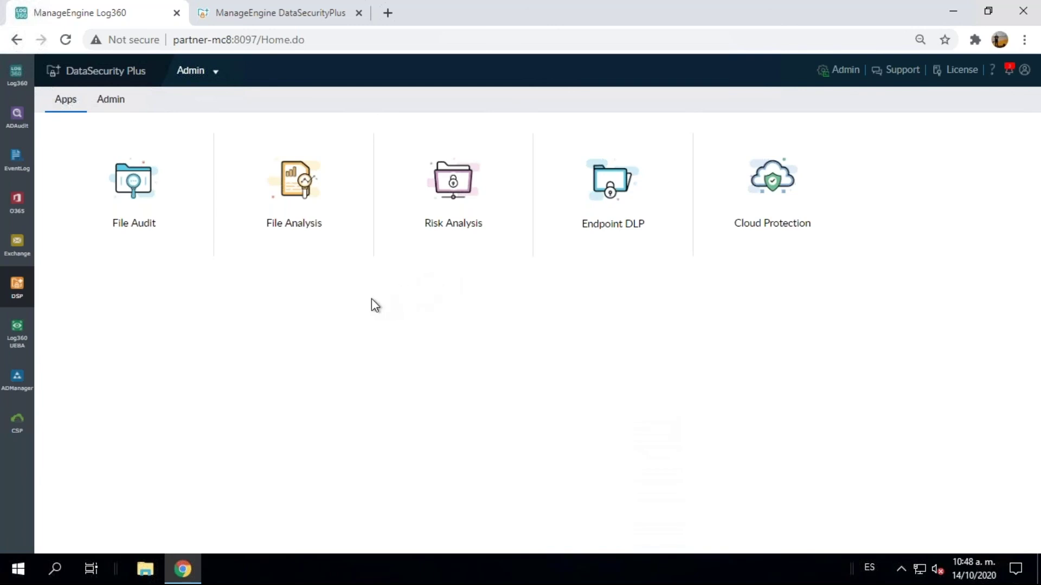
# Revisit the Recent SQL Changes report in Cloud Security Plus and return to Log360's GDPR compliance overview
pyautogui.click(18, 429)
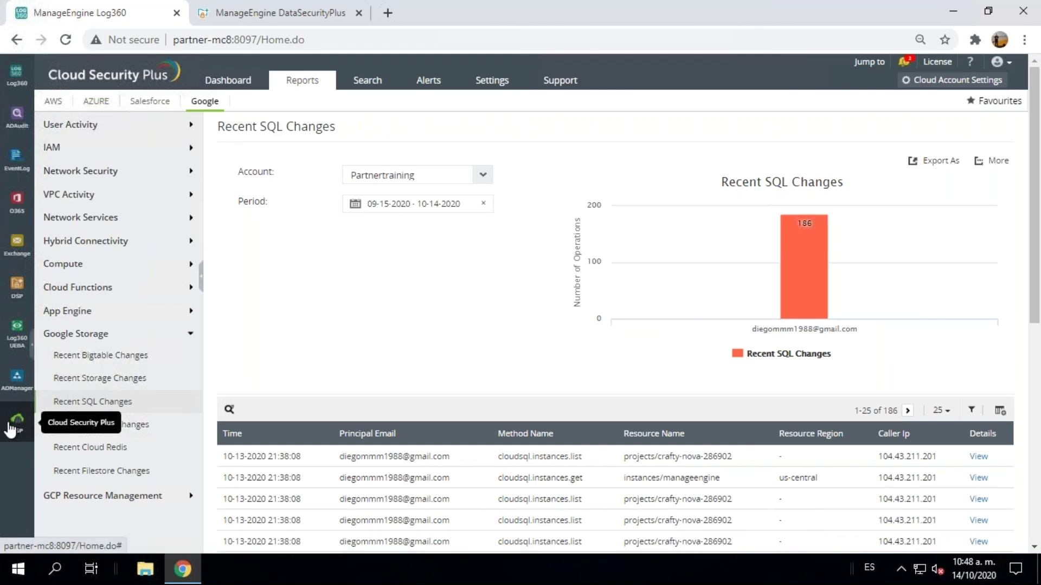
pyautogui.click(19, 81)
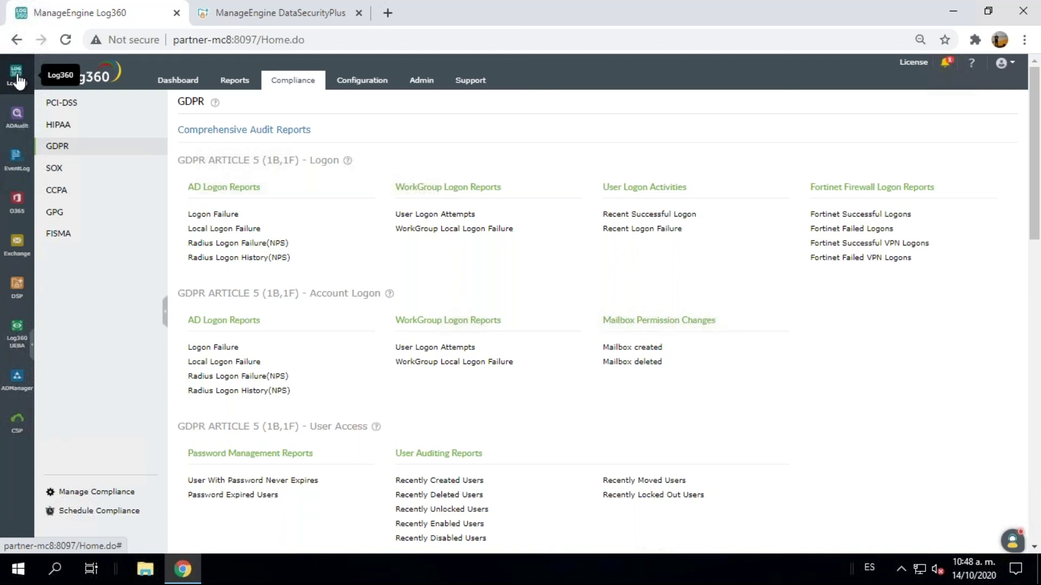
# Compare ADAudit Plus's File Audit overview with the out-of-the-box log sources supported by EventLog Analyzer
pyautogui.click(18, 124)
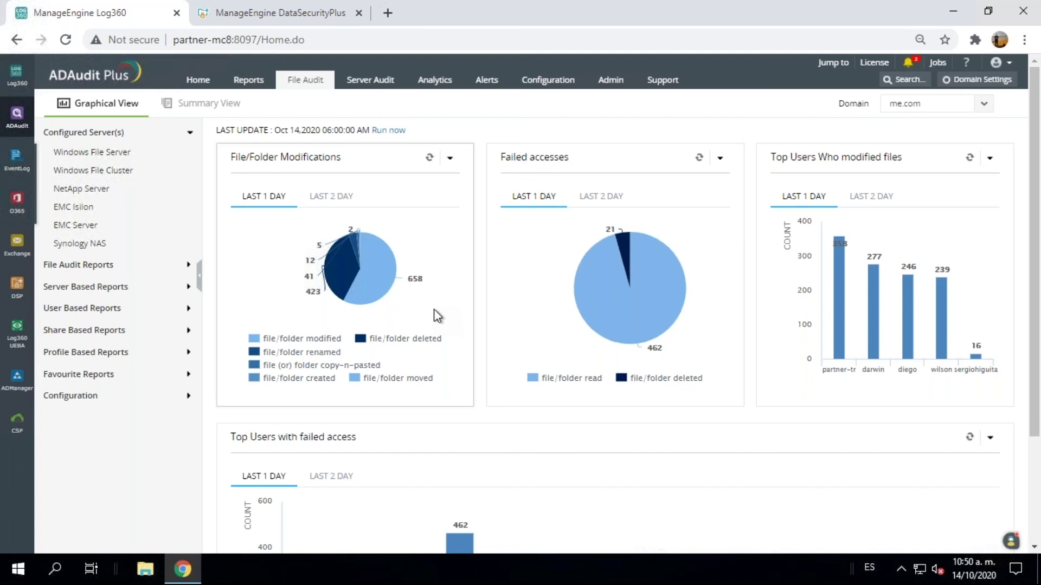
pyautogui.click(11, 177)
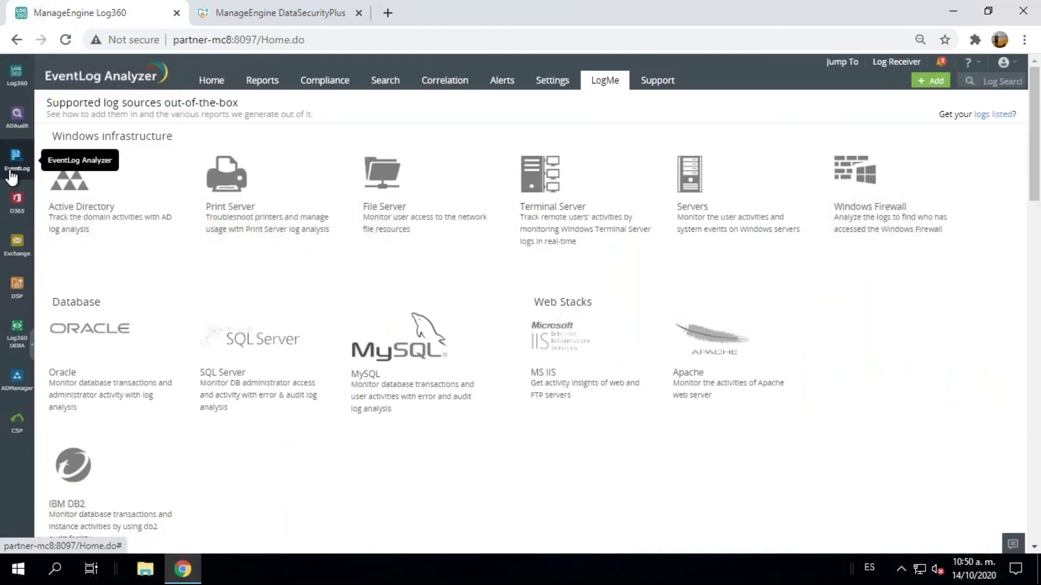
pyautogui.moveTo(1039, 152); pyautogui.dragTo(842, 133)
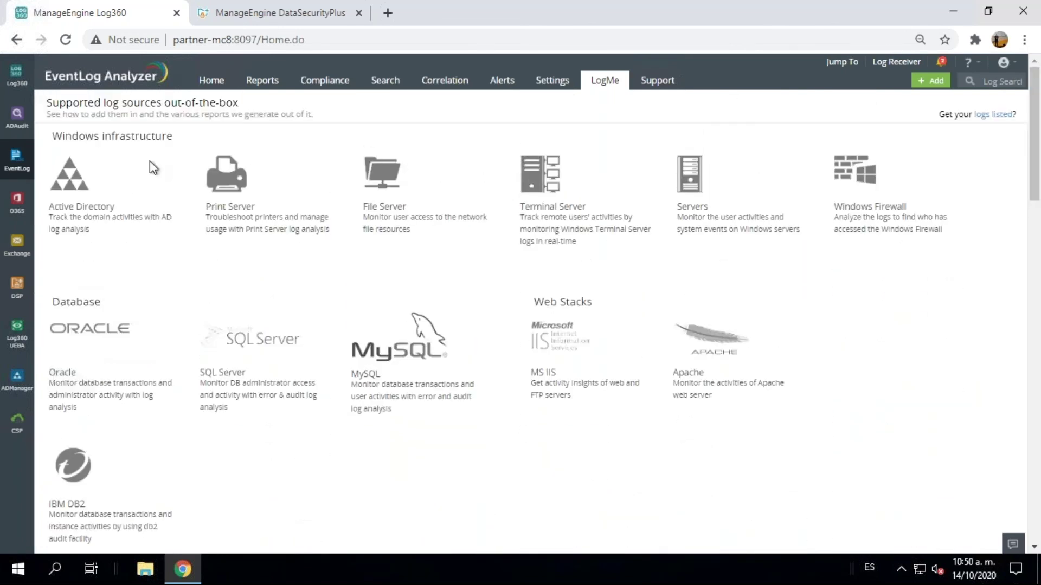
pyautogui.click(22, 133)
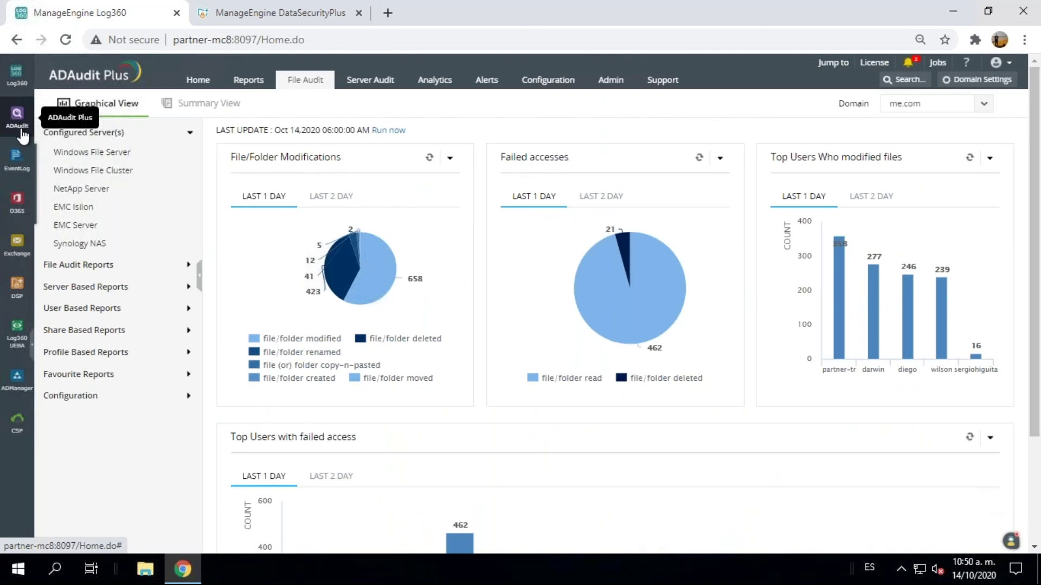
pyautogui.click(15, 176)
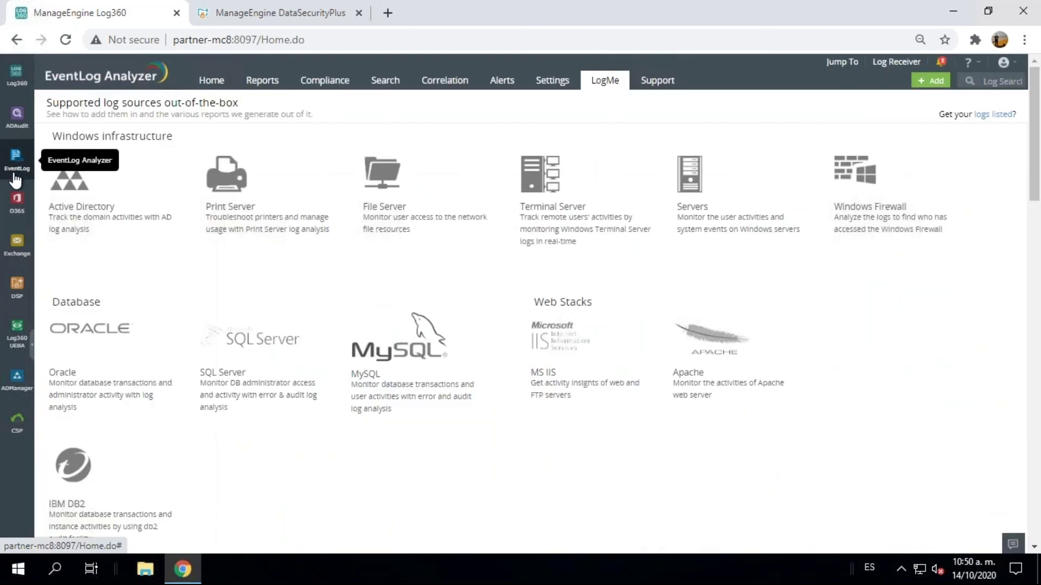
# Return to ADAudit Plus and view the Windows File Server configuration among the configured servers in File Audit
pyautogui.click(15, 130)
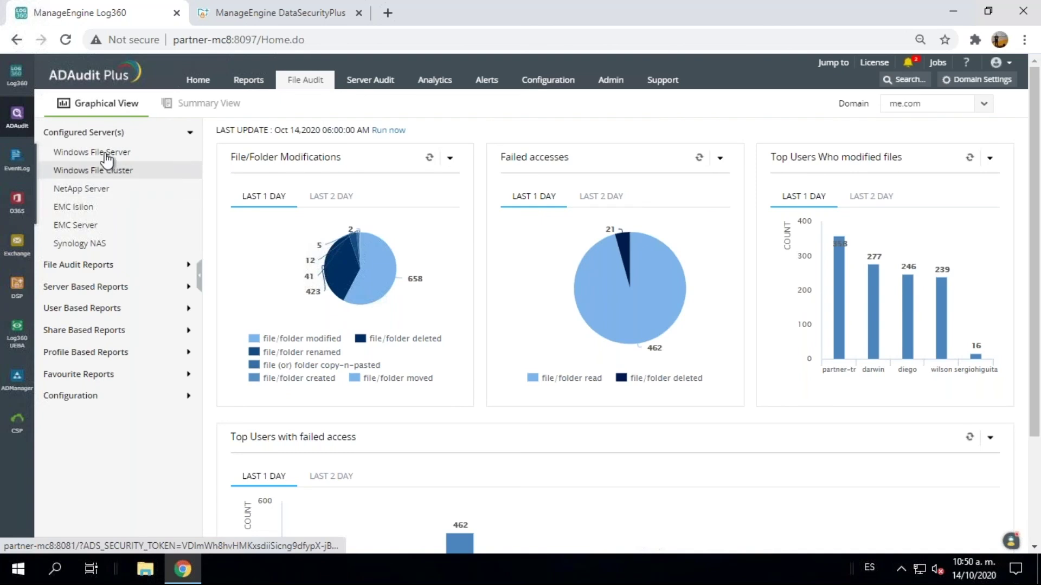
pyautogui.click(101, 136)
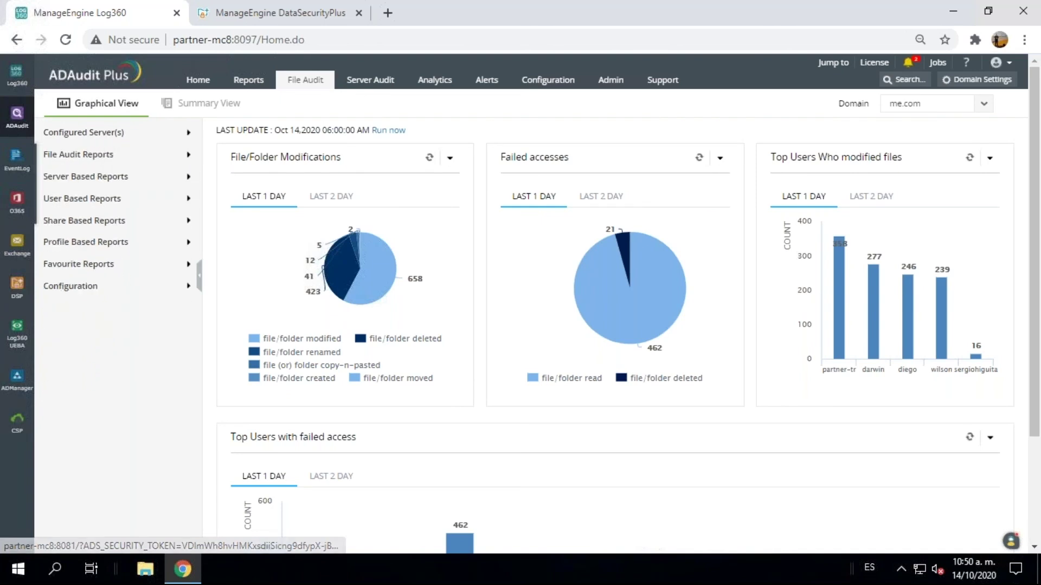
pyautogui.click(99, 137)
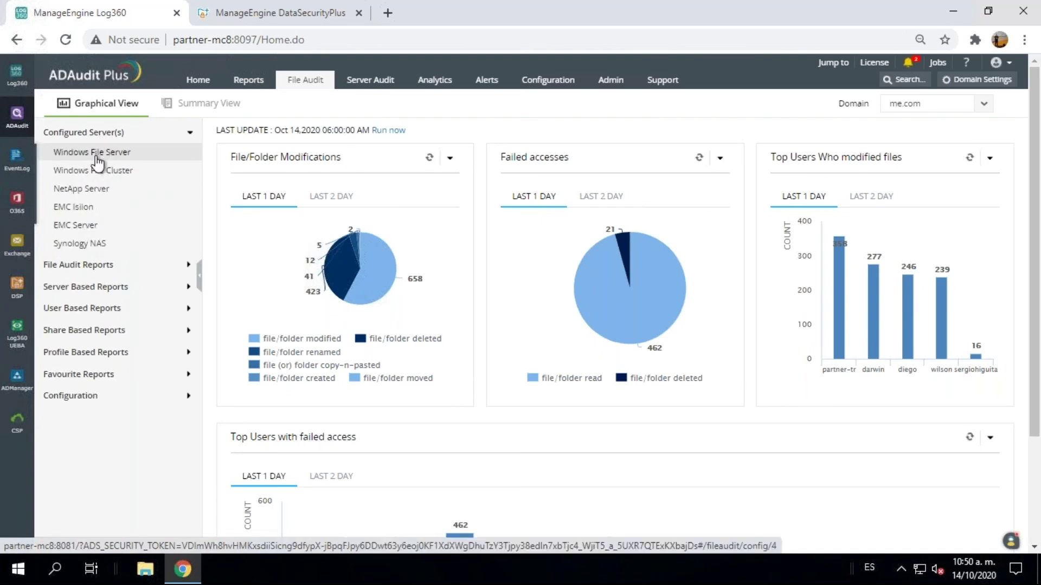
pyautogui.click(98, 162)
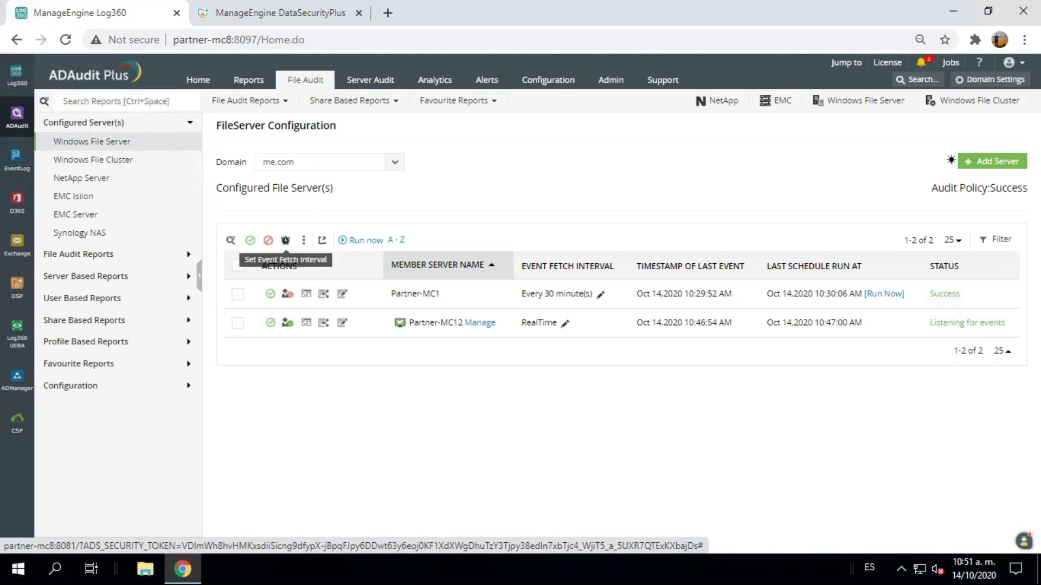
# Switch to EventLog Analyzer and review the External Threat report and the Events Overview dashboard
pyautogui.click(17, 158)
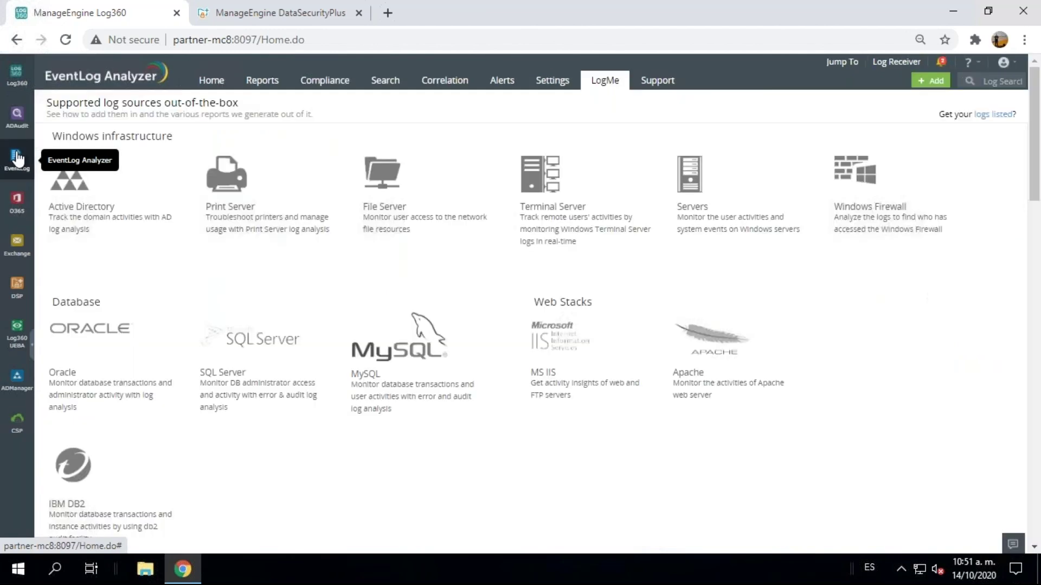
pyautogui.click(263, 82)
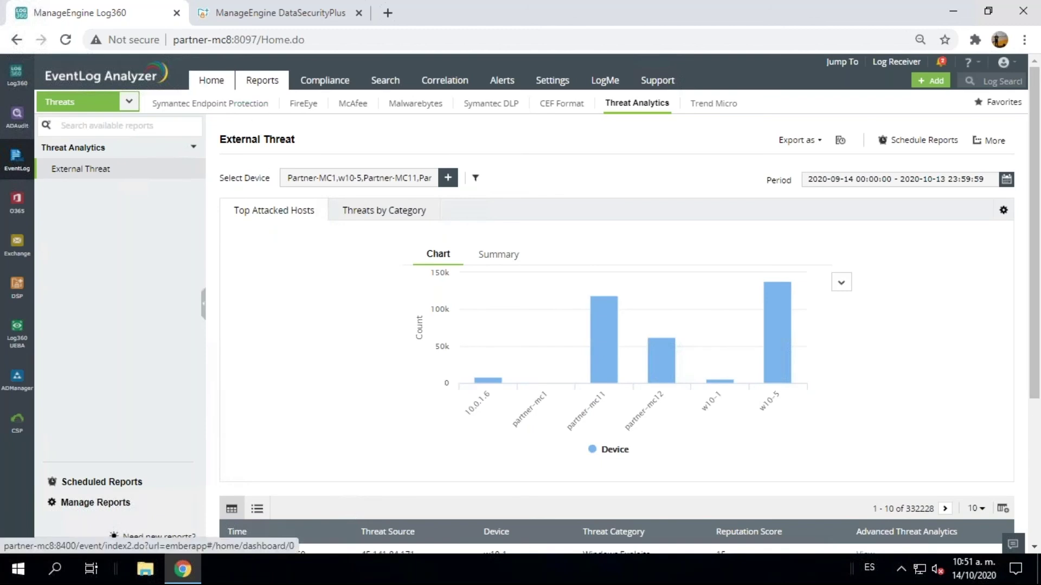
pyautogui.click(211, 81)
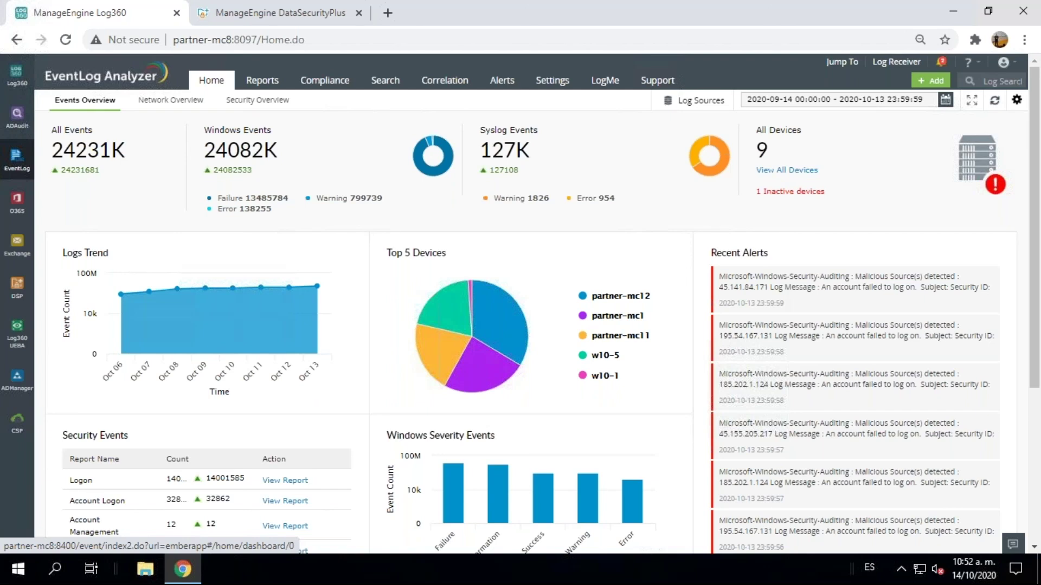
# View the recent correlation incidents and browse the correlation reports for ransomware attacks, database threats and user account threats
pyautogui.click(438, 82)
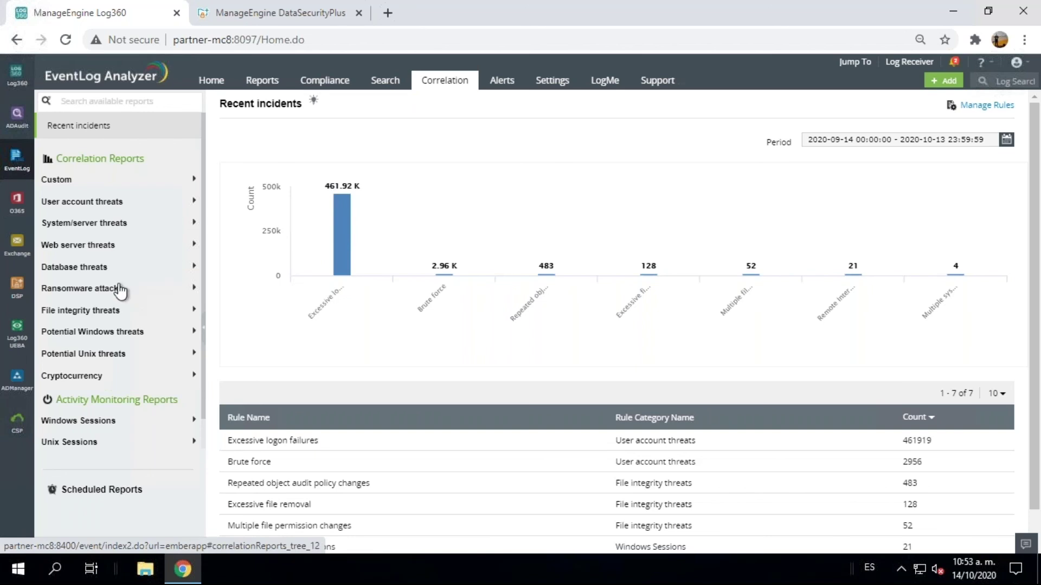
pyautogui.click(80, 291)
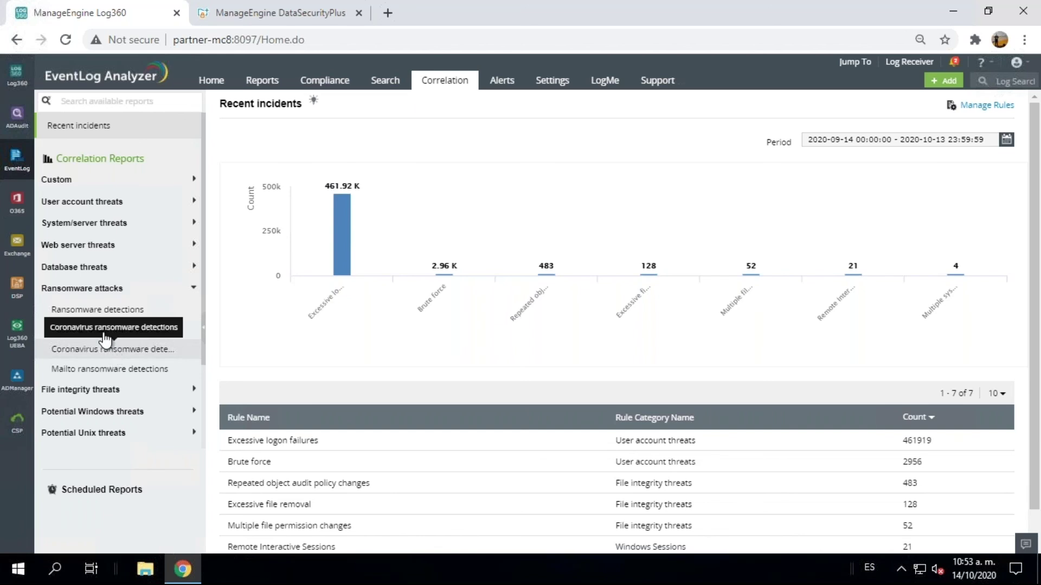
pyautogui.click(94, 292)
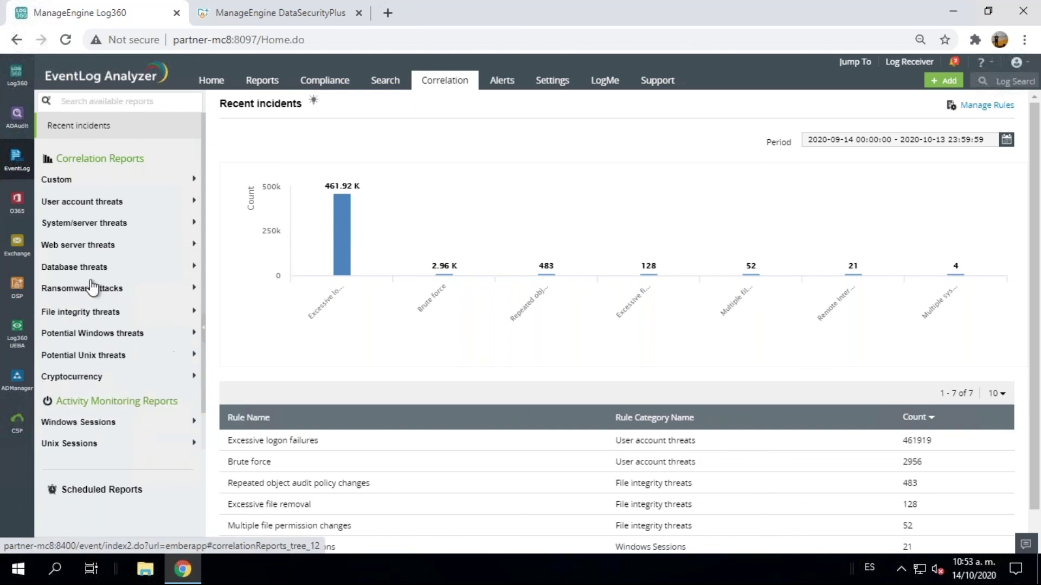
pyautogui.click(90, 271)
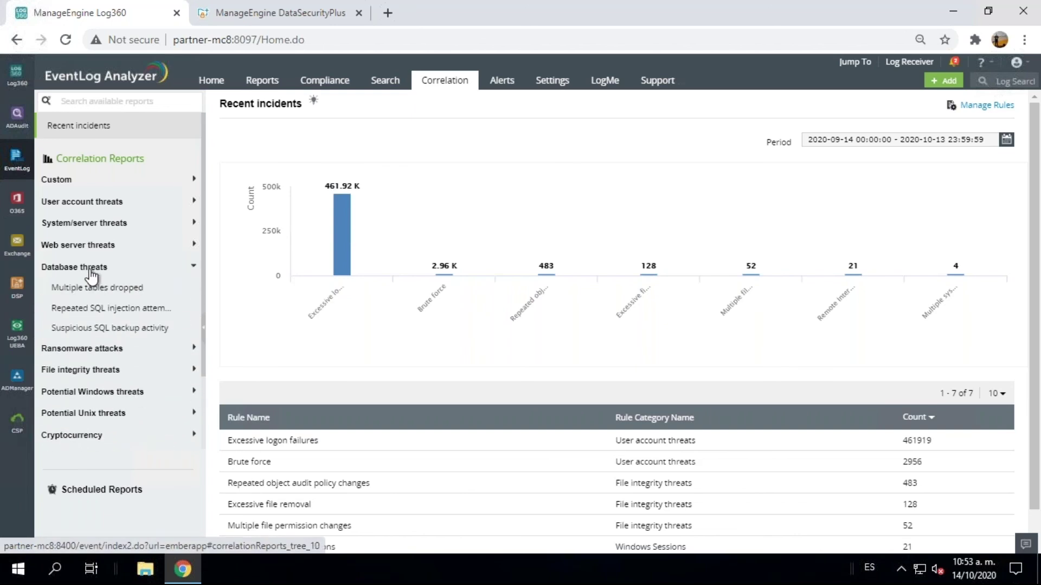
pyautogui.click(87, 205)
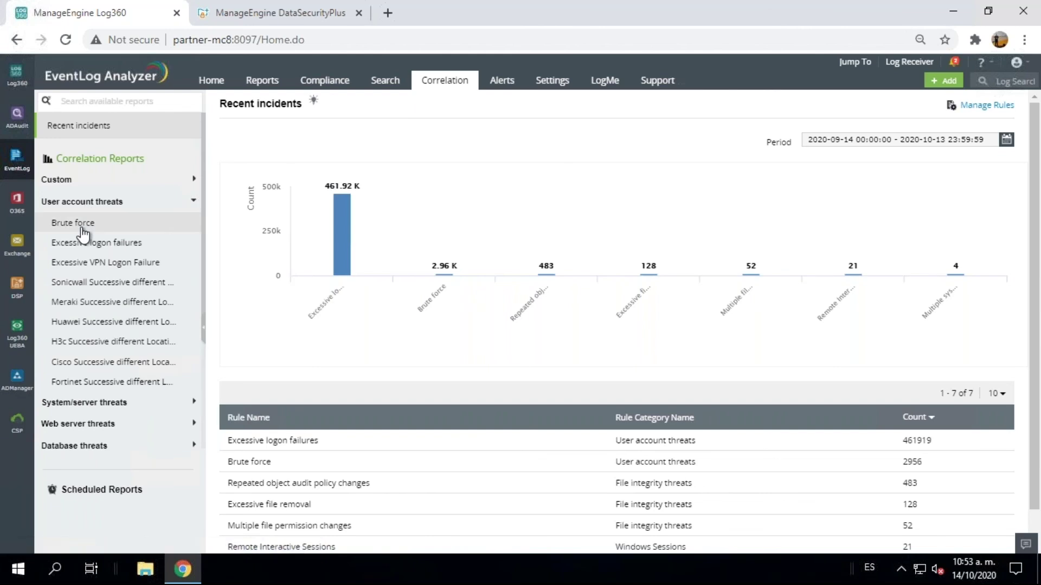
pyautogui.click(82, 206)
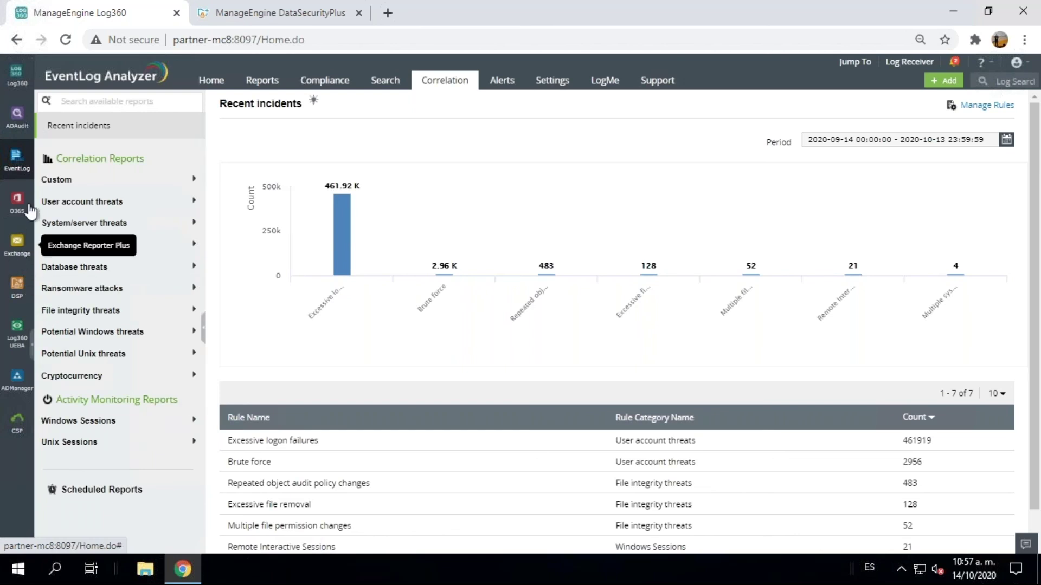
# Review ADAudit Plus's configuration pages for Synology NAS, EMC Server, NetApp Server and Windows File Server
pyautogui.click(20, 118)
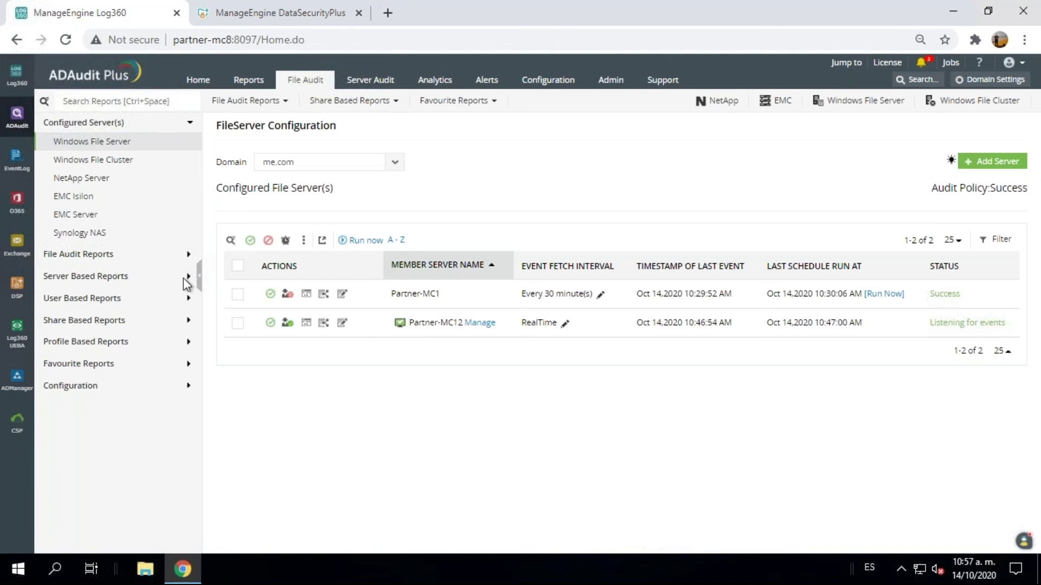
pyautogui.click(78, 233)
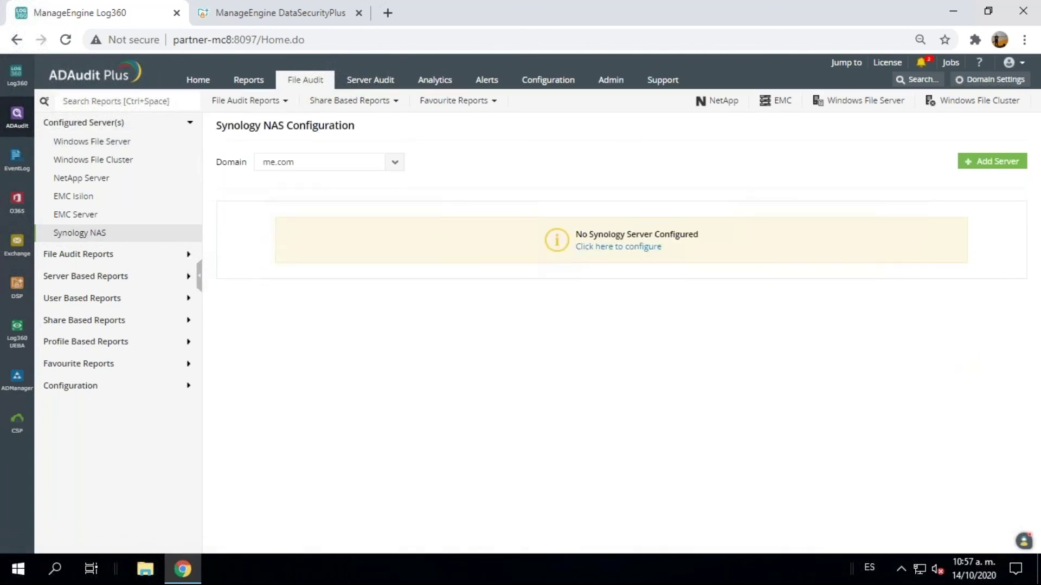
pyautogui.click(90, 224)
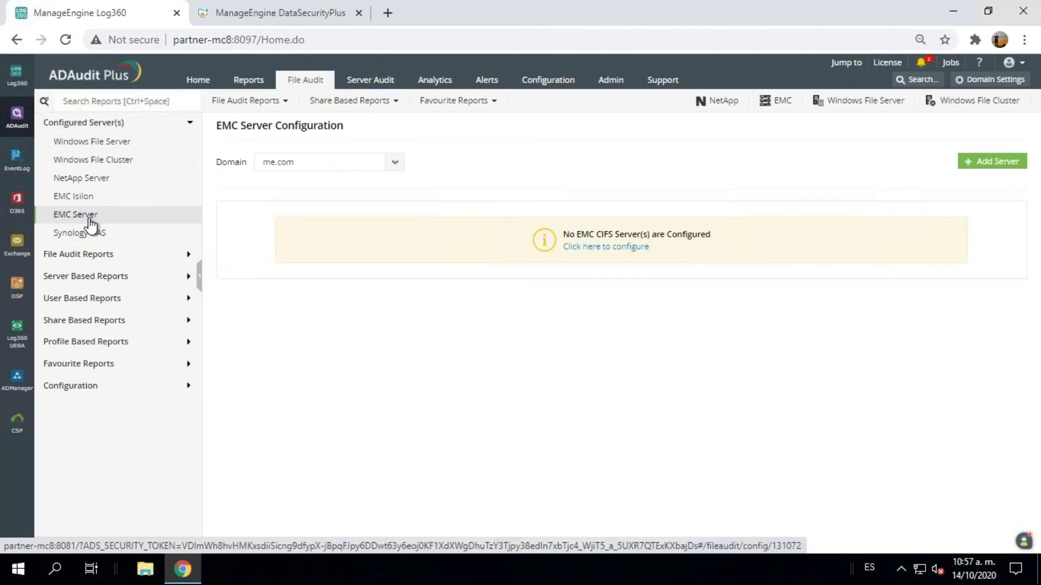
pyautogui.click(90, 184)
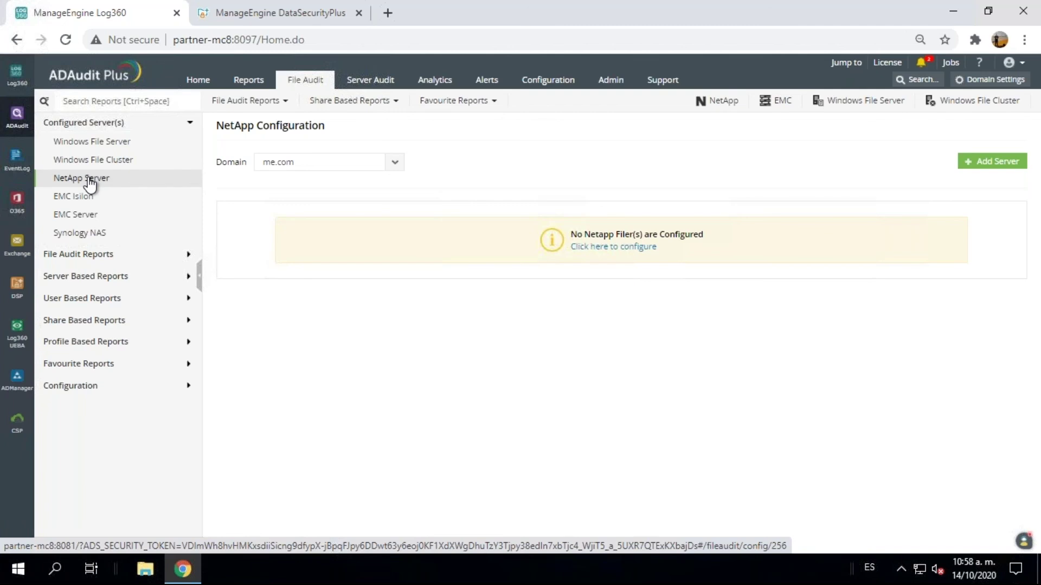
pyautogui.click(86, 144)
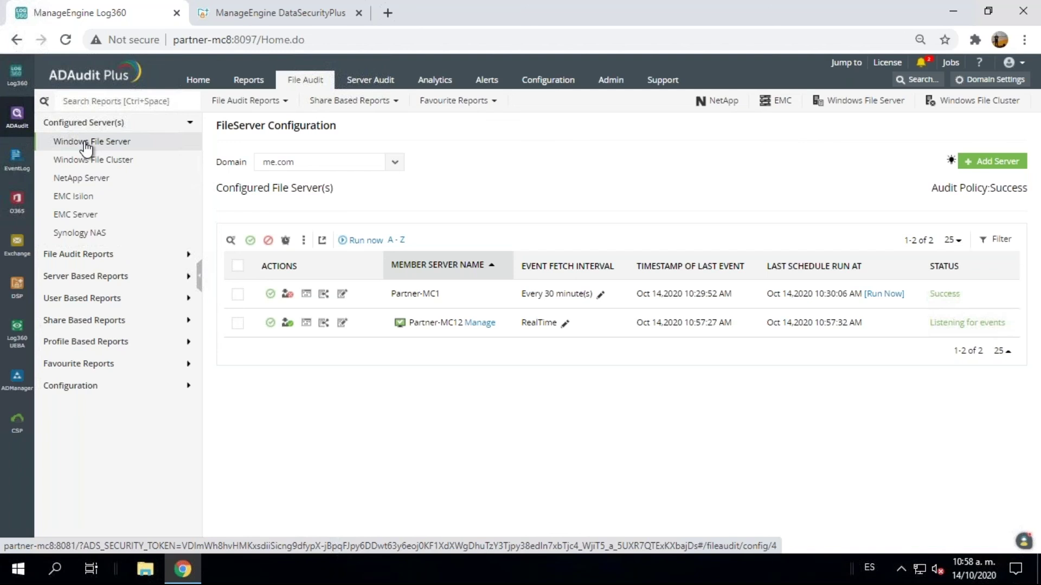
# Revisit Log360's GDPR compliance overview and the DataSecurity Plus apps, and return to ADAudit Plus's file server configuration
pyautogui.click(23, 84)
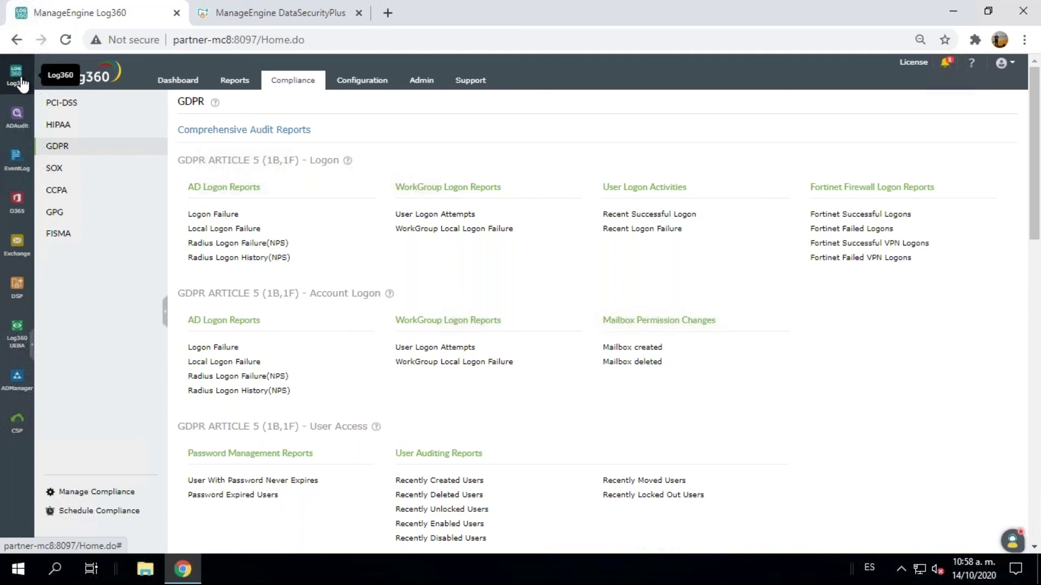
pyautogui.click(11, 289)
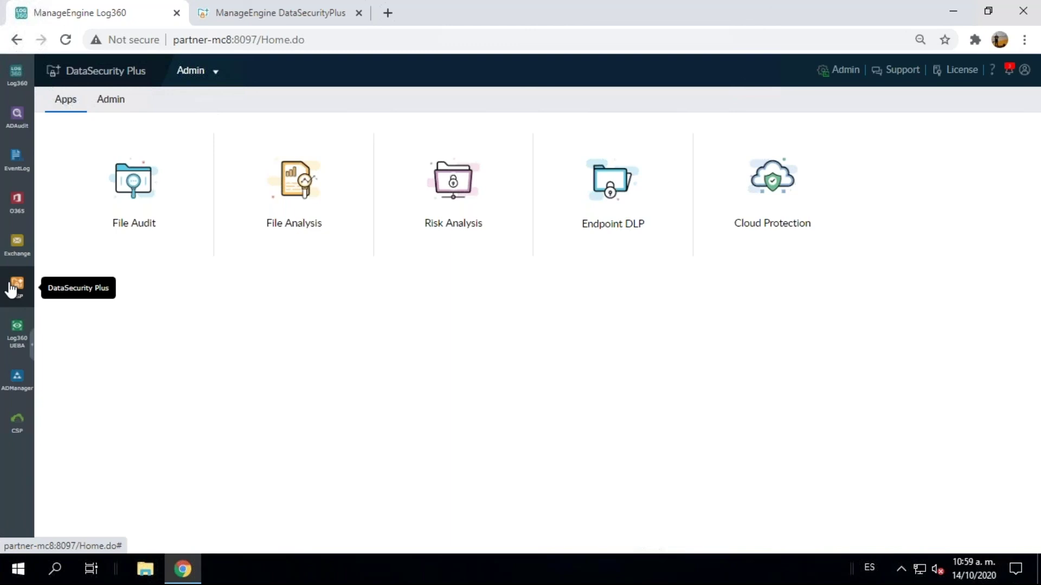
pyautogui.click(10, 128)
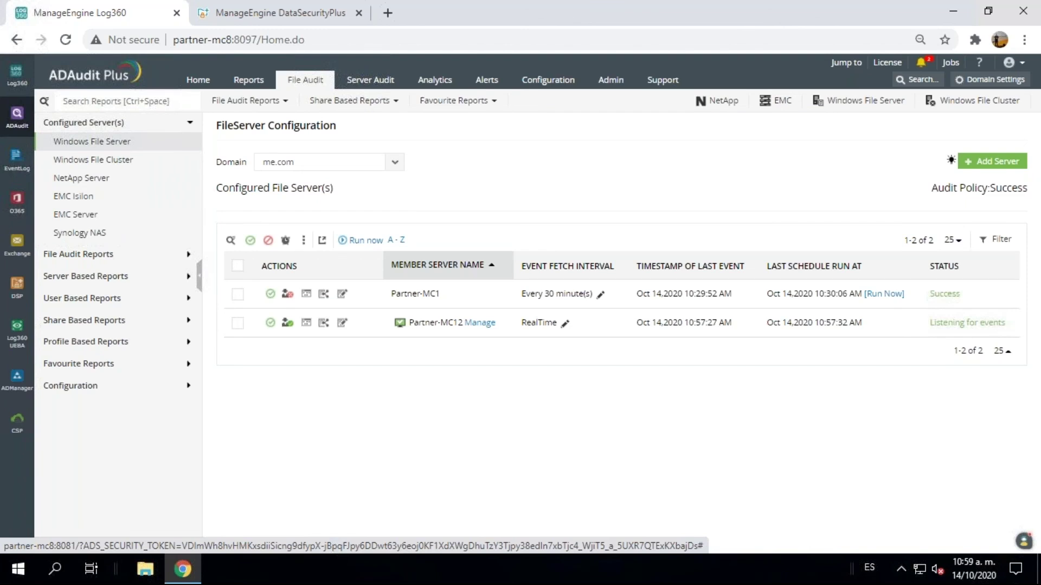
# Open the Files Created report from the File Audit Reports and examine its chart and list of files
pyautogui.click(78, 254)
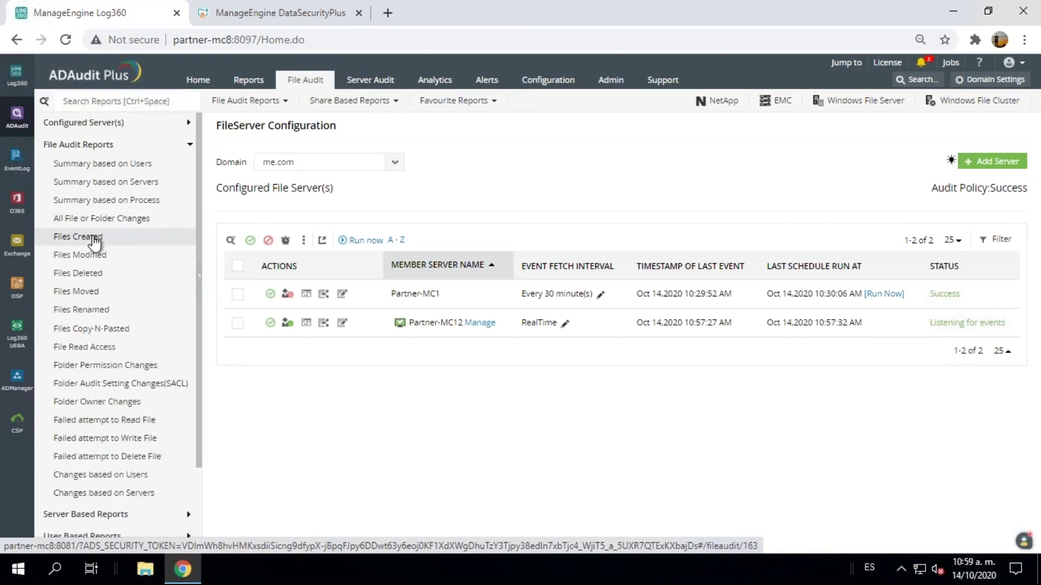
pyautogui.click(94, 239)
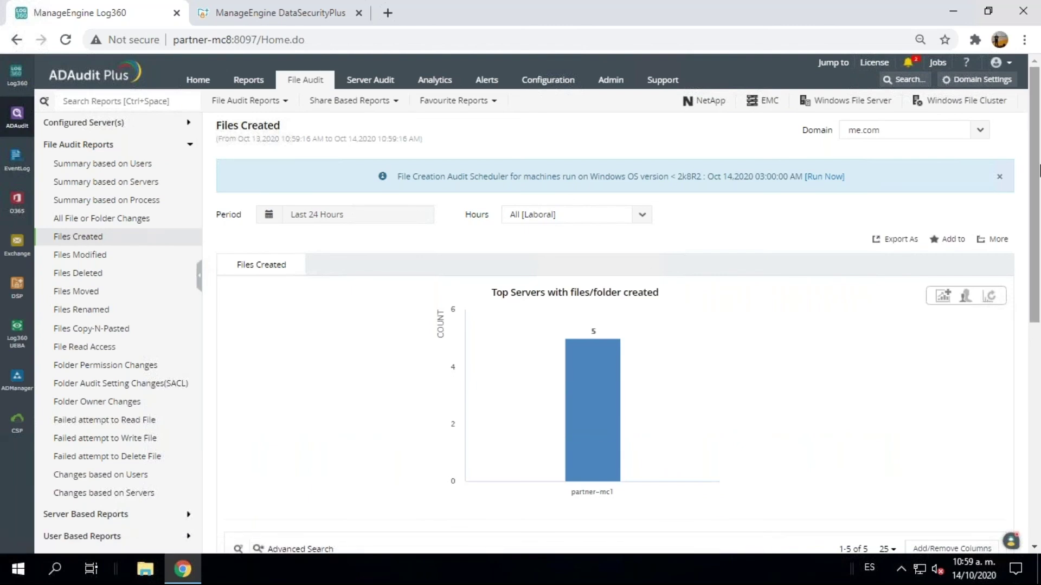
pyautogui.scroll(-5, 1040, 206)
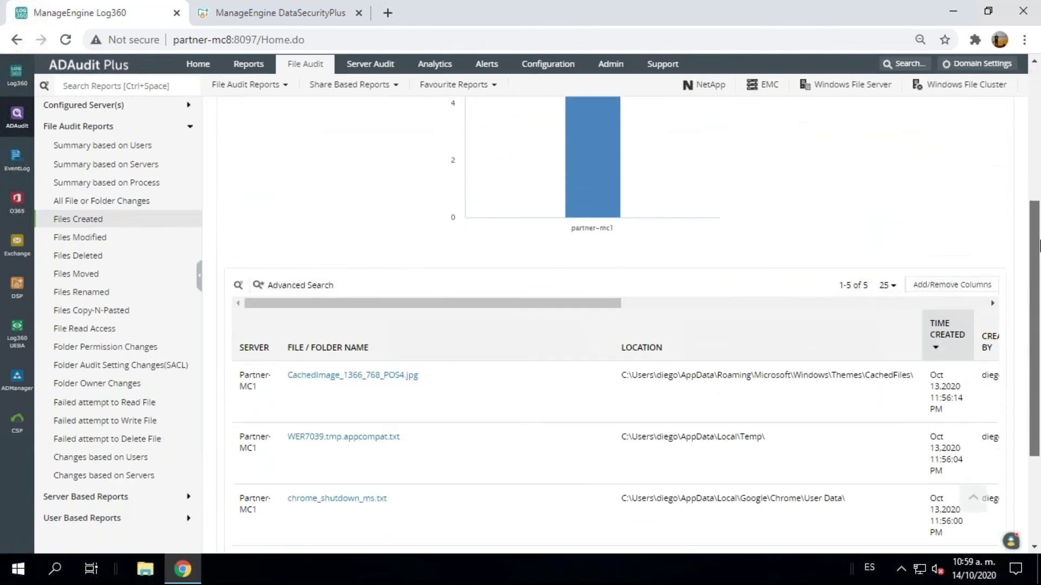
pyautogui.scroll(5, 1039, 245)
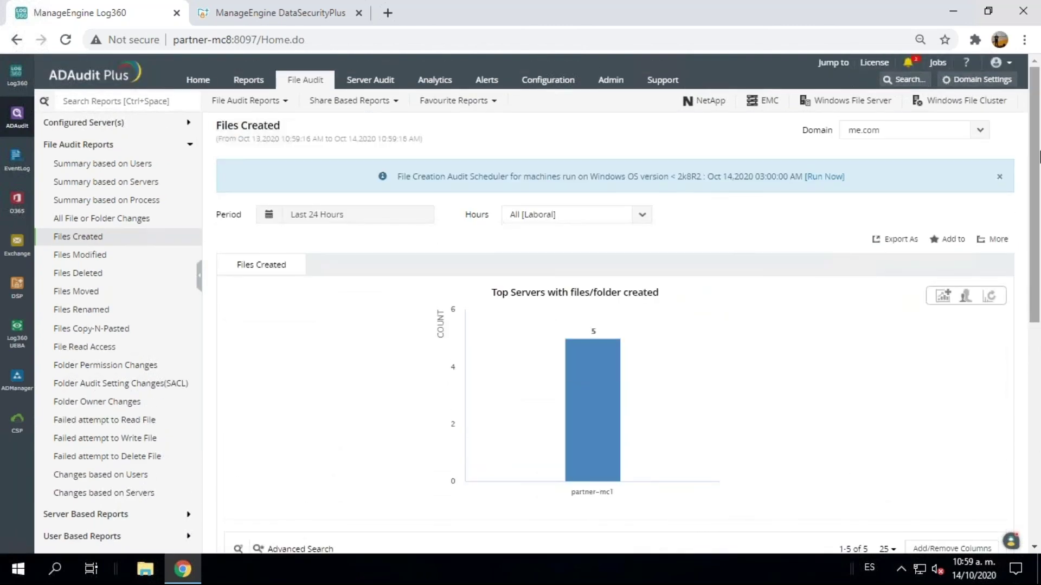